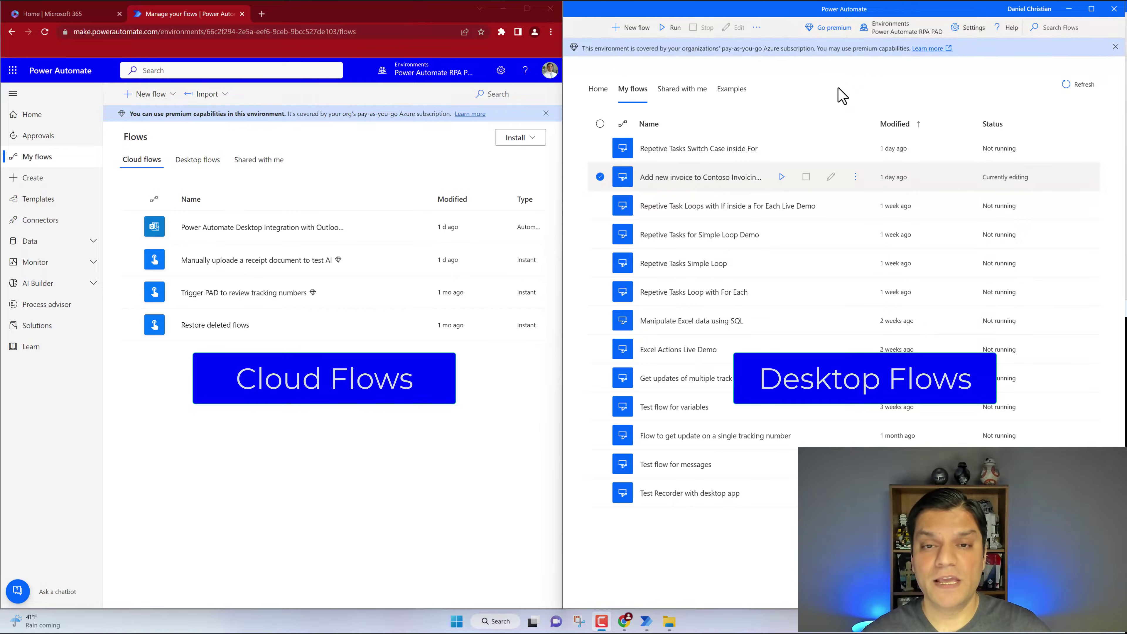
Maximize Power Automate Desktop and start a new flow named 'Live demo to add a new invoice to contoso app'
click(1091, 10)
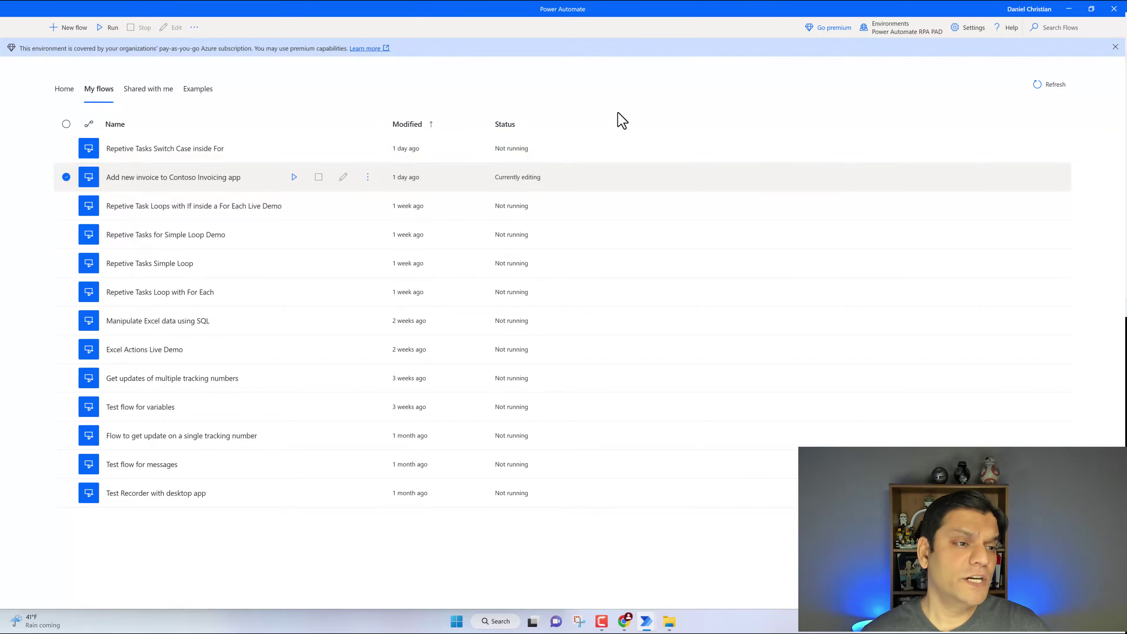
click(63, 25)
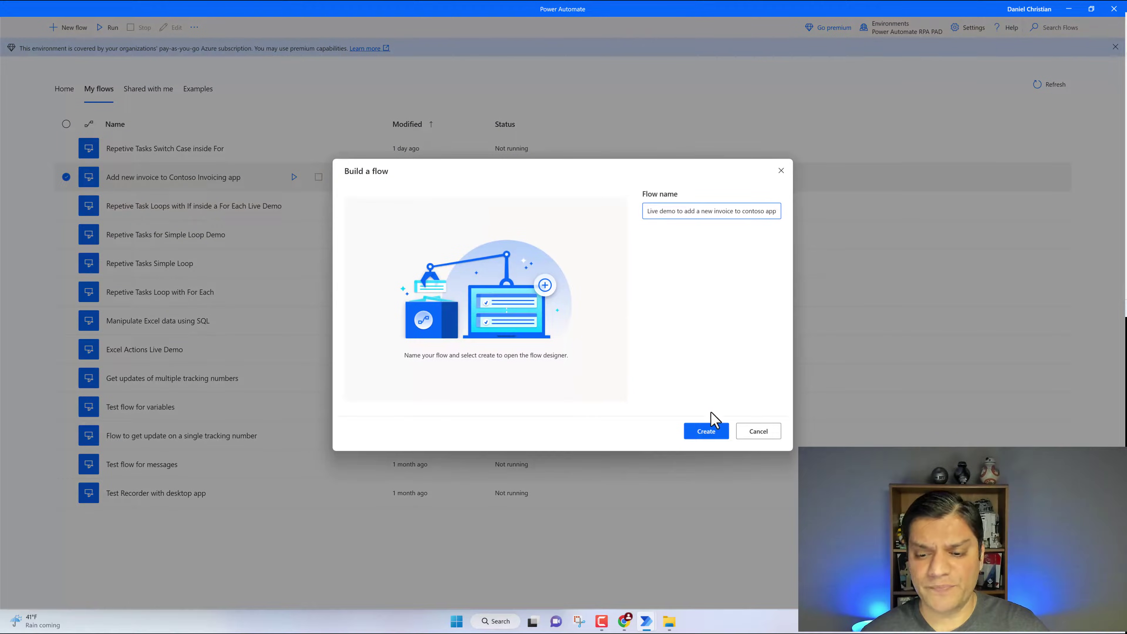
Create the 'Live demo to add a new invoice to contoso app' flow and maximize its empty designer
click(710, 435)
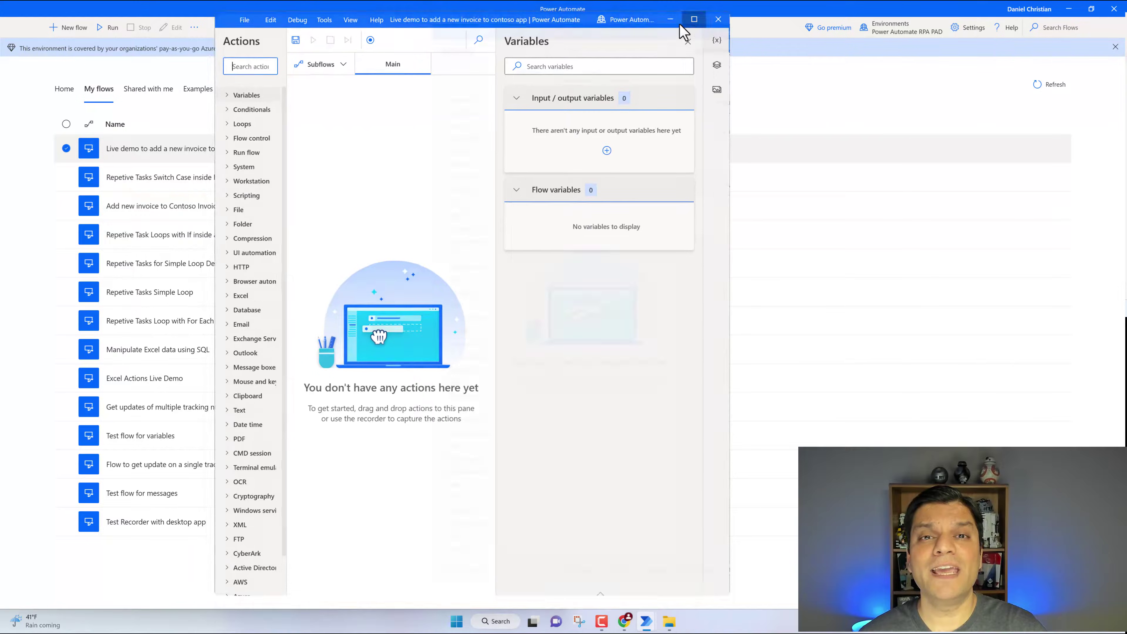
click(693, 19)
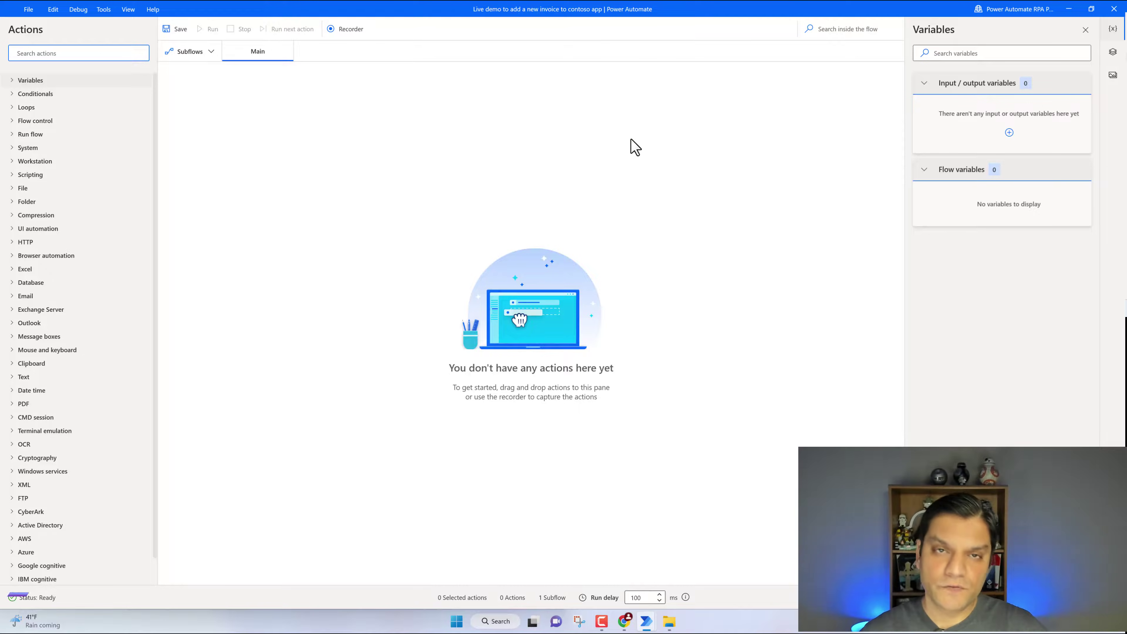
Search actions for 'run' and drag Run application onto the Main canvas as step 1
click(59, 54)
text(run)
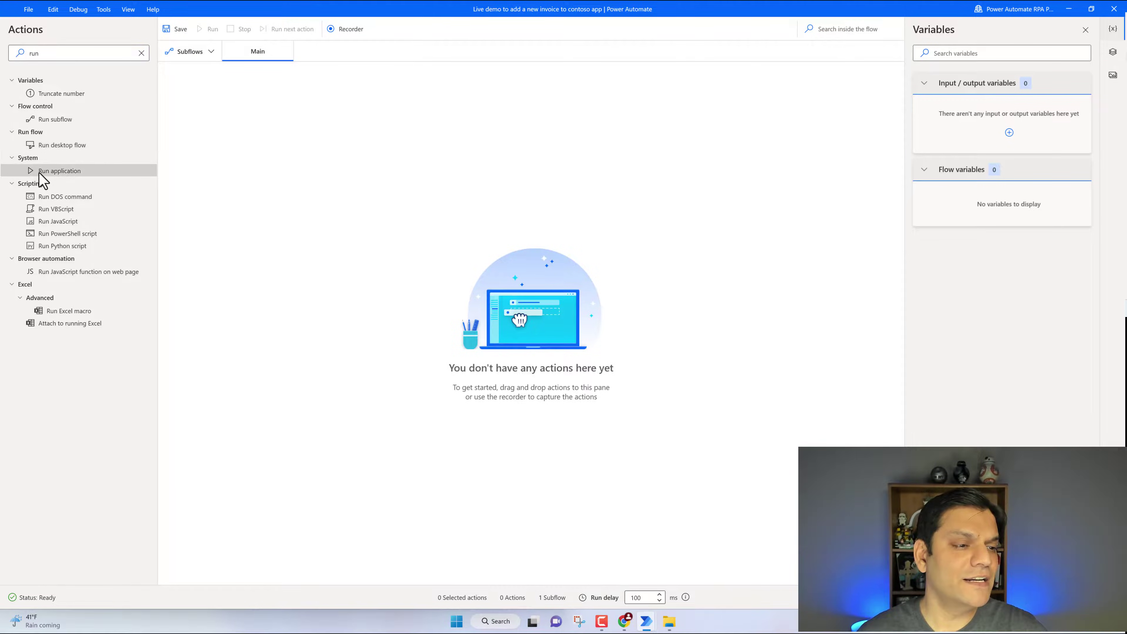
drag(39, 174, 256, 115)
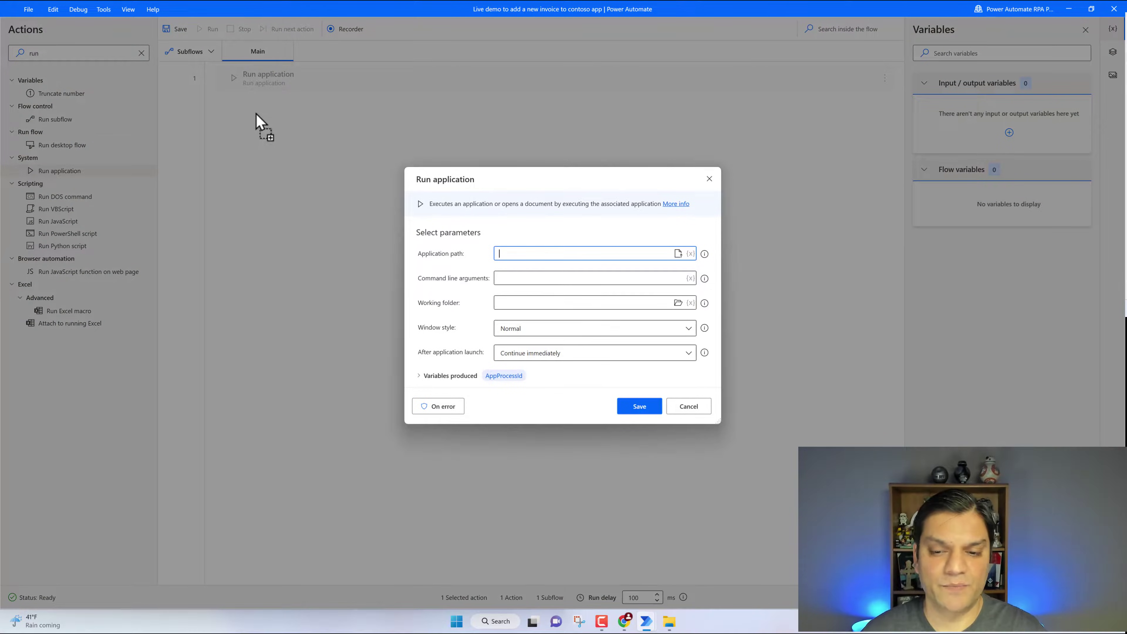
click(670, 623)
Copy the full LegacyInvoicingApp.exe path from the Contoso Invoicing folder's address bar
click(637, 84)
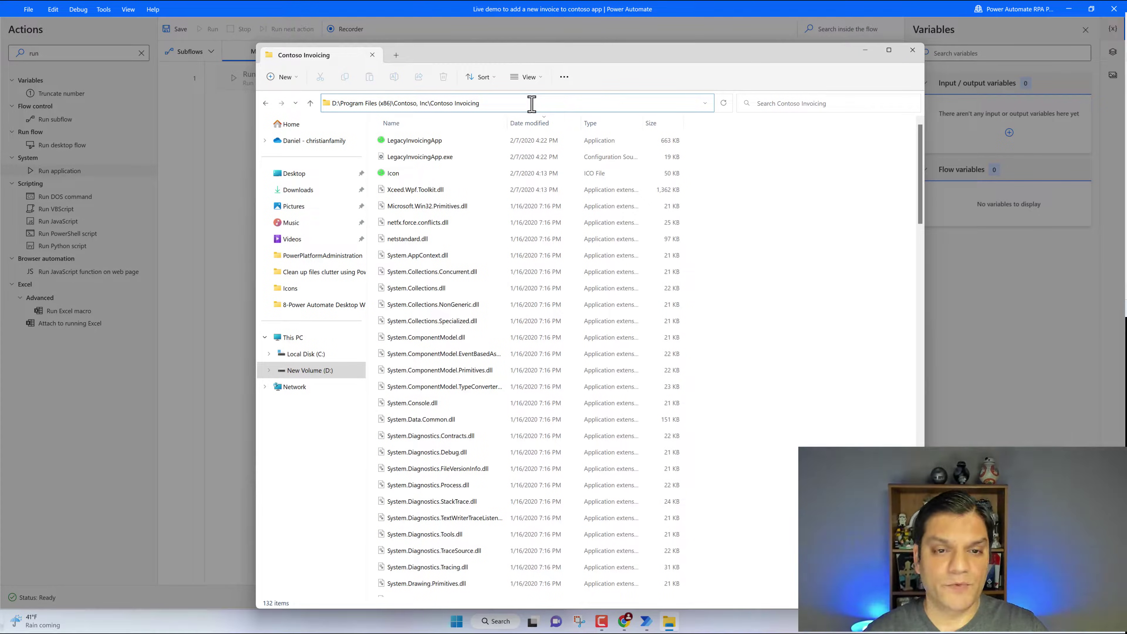
text(\)
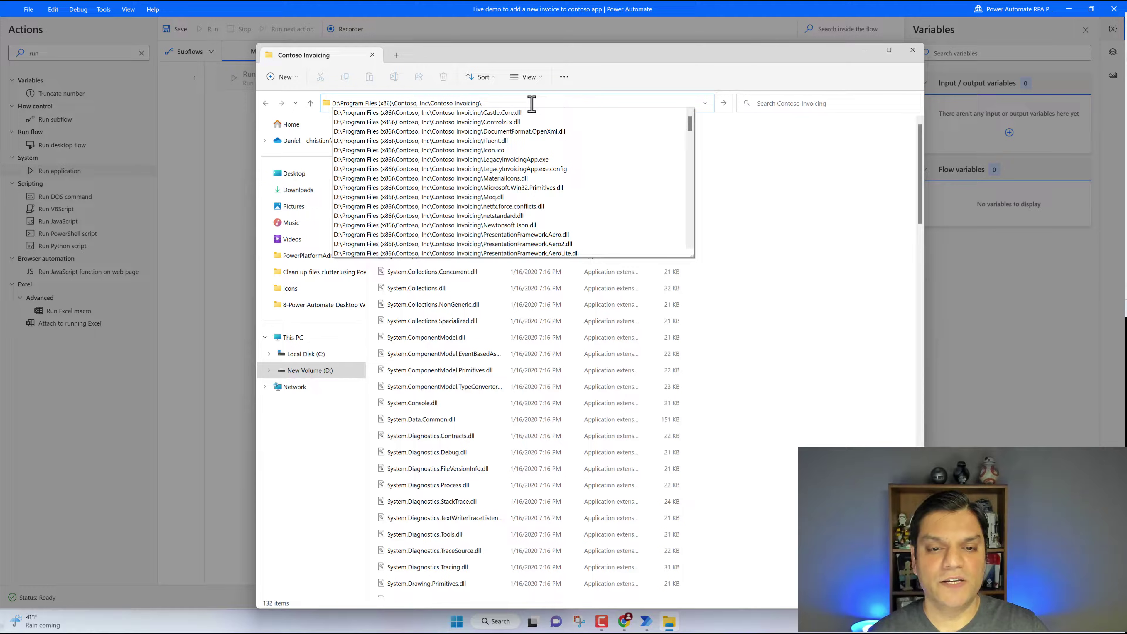
click(662, 55)
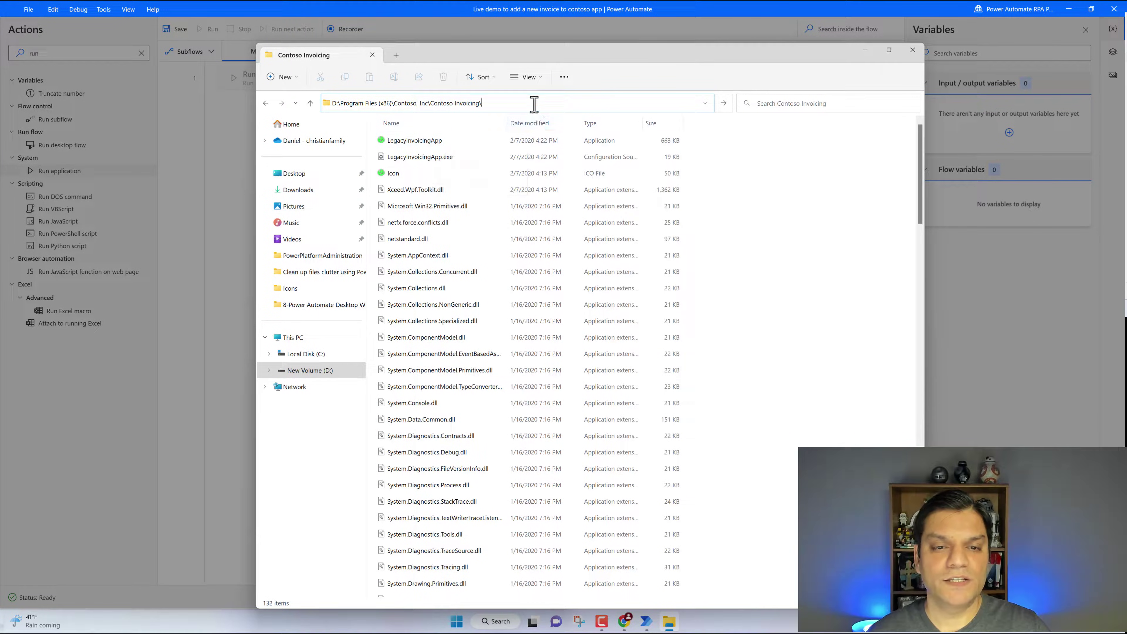
text(leg)
key(Down)
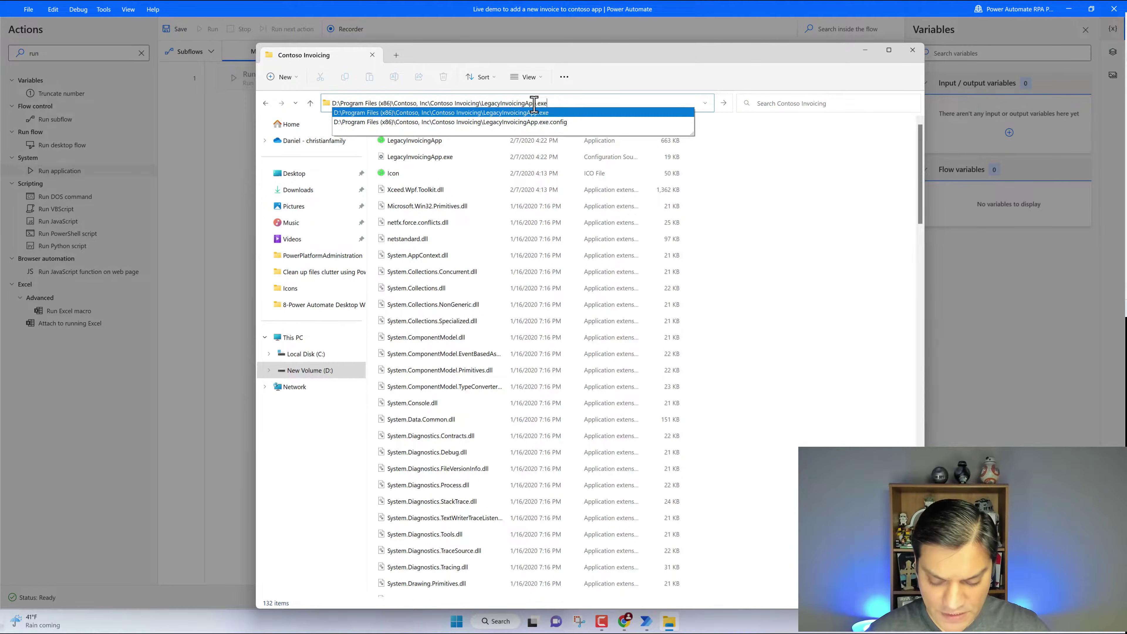
key(ctrl+a)
key(ctrl+c)
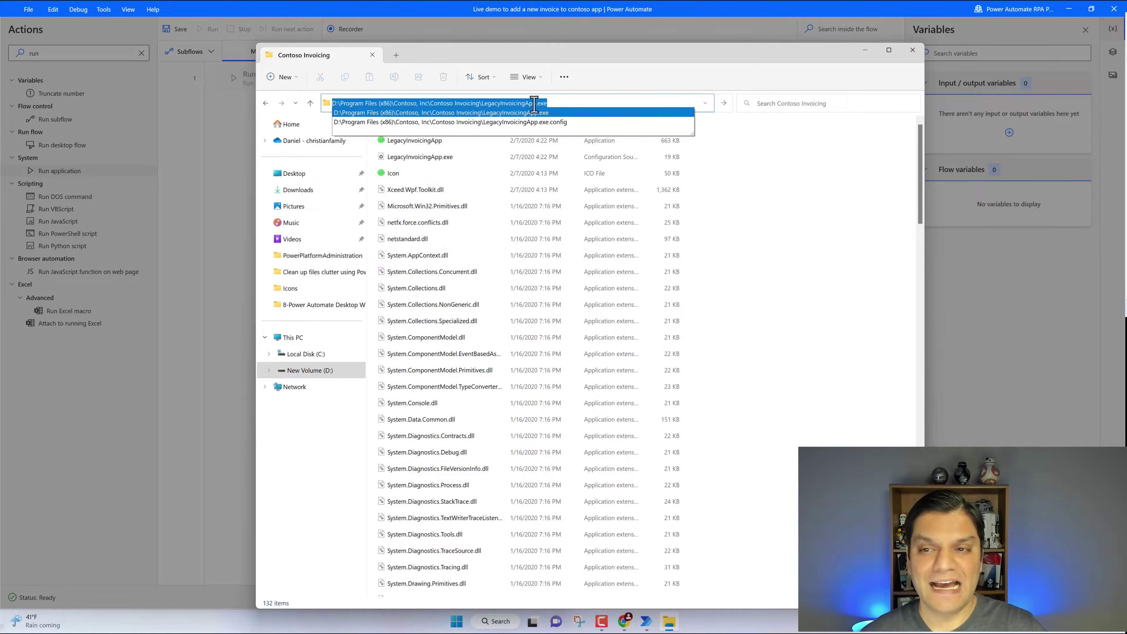
Paste the path into Application path, keep Normal window style, and save the action
click(862, 50)
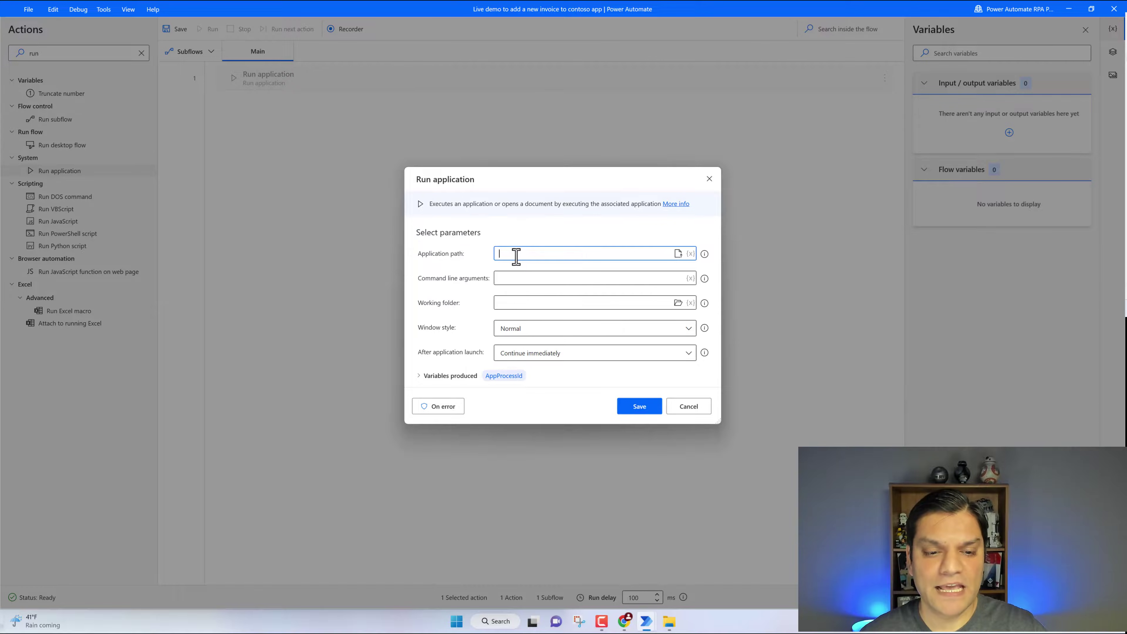
key(ctrl+v)
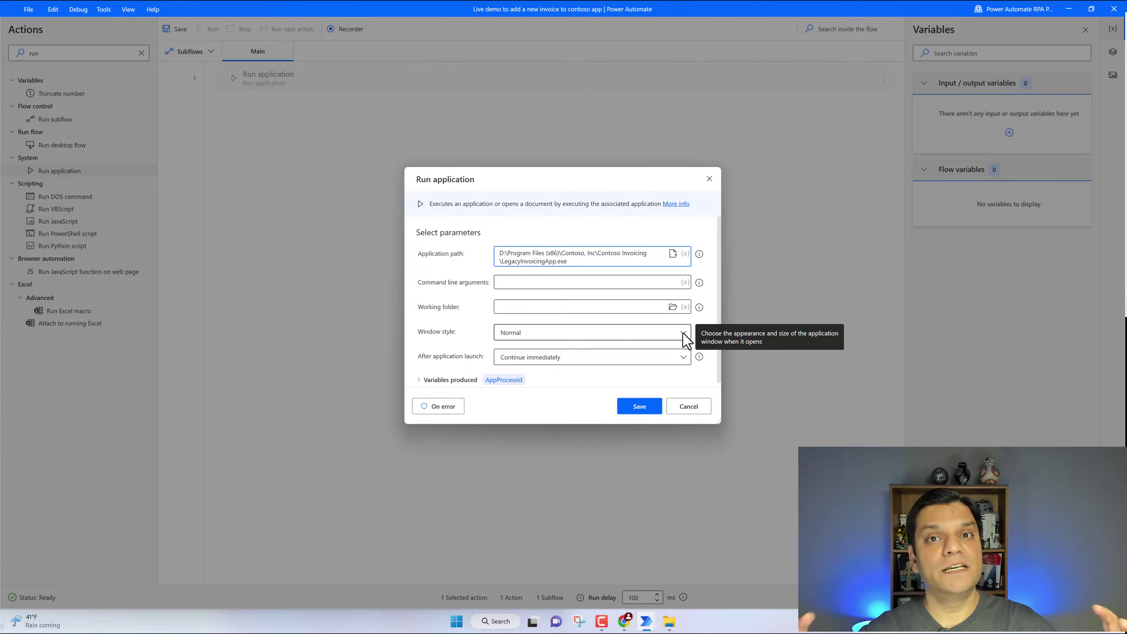
click(683, 333)
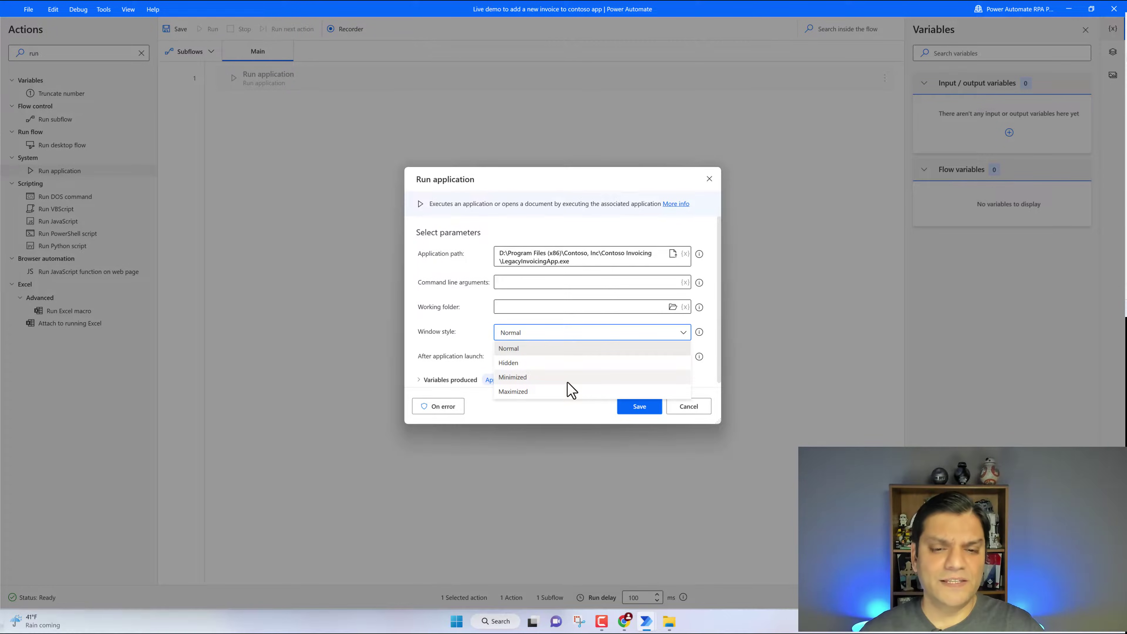
click(502, 173)
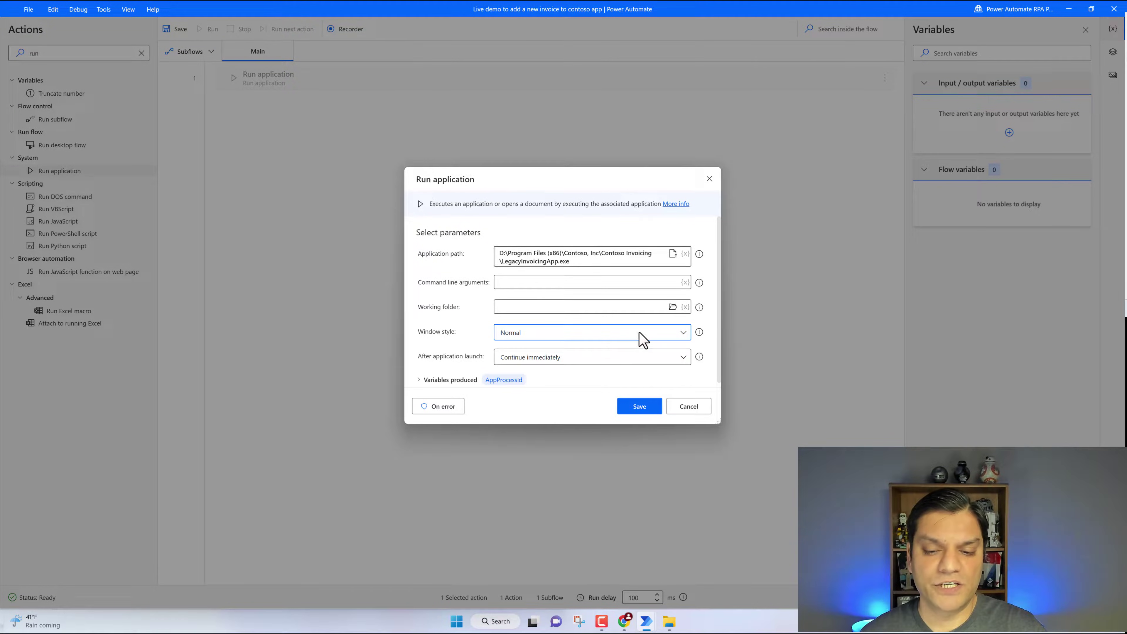
click(644, 413)
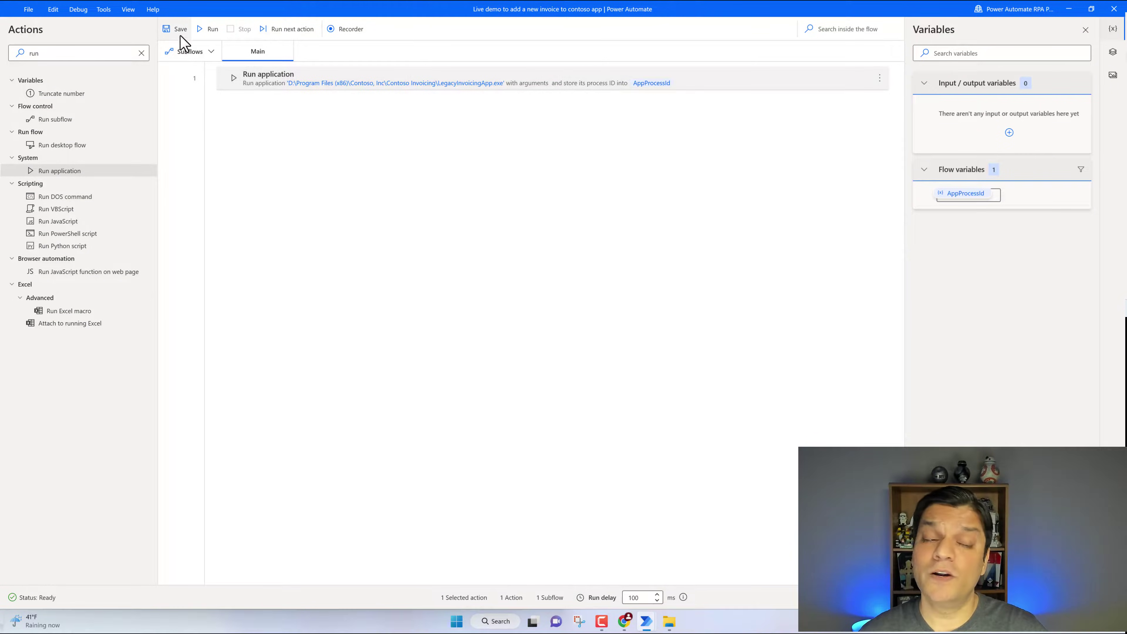
Test-run the flow to launch Contoso Invoicing, check Invoices, relaunch it, and open the Recorder
click(208, 30)
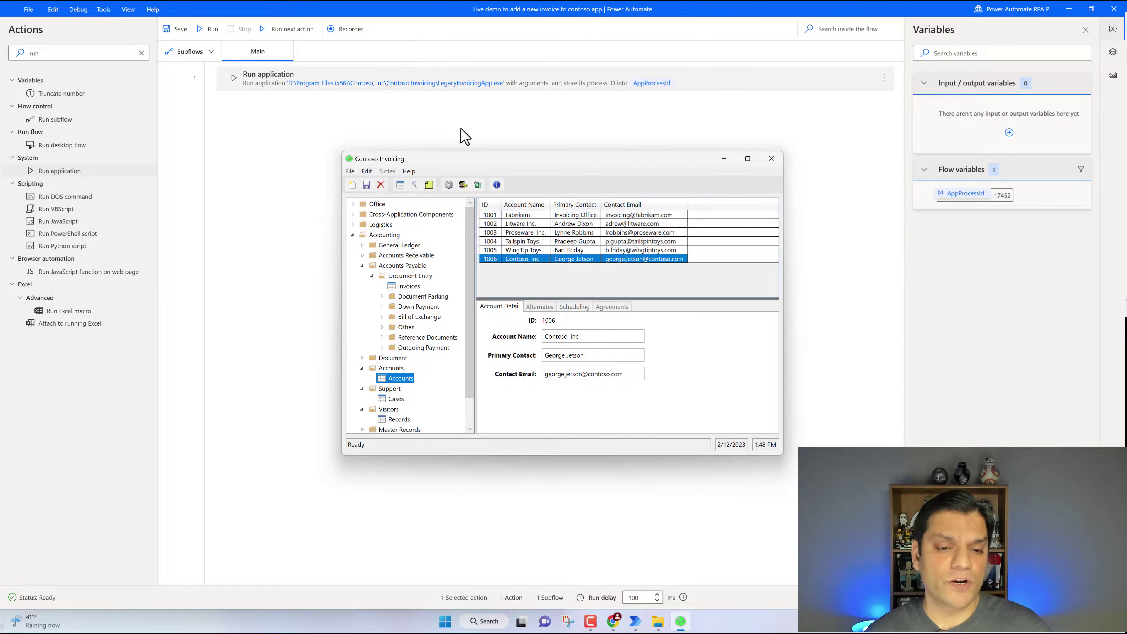
click(407, 287)
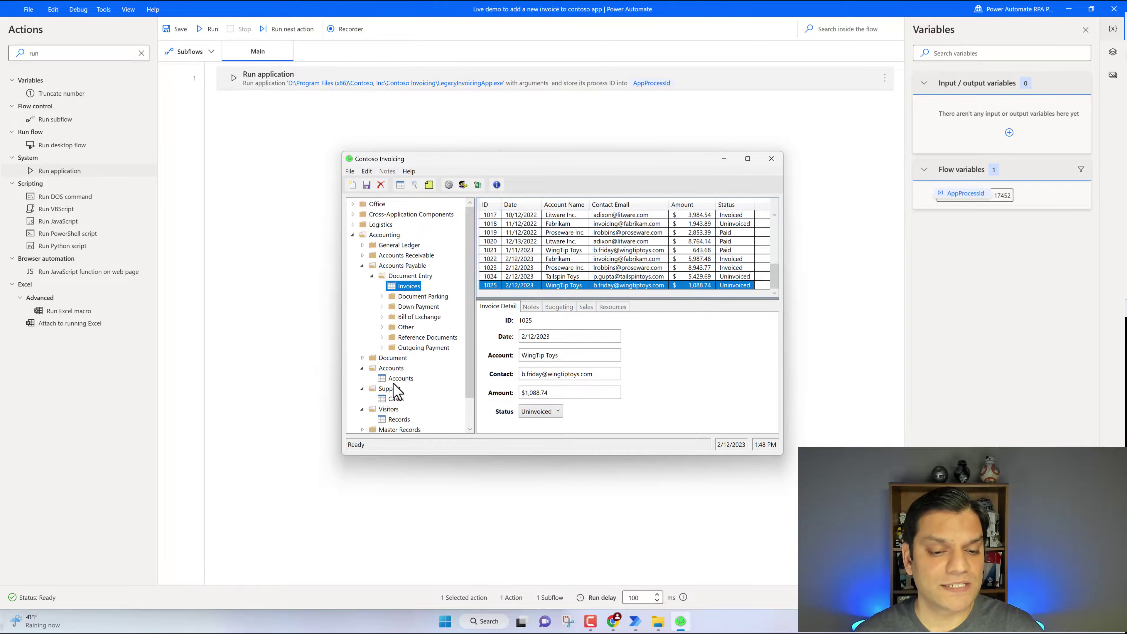
click(772, 163)
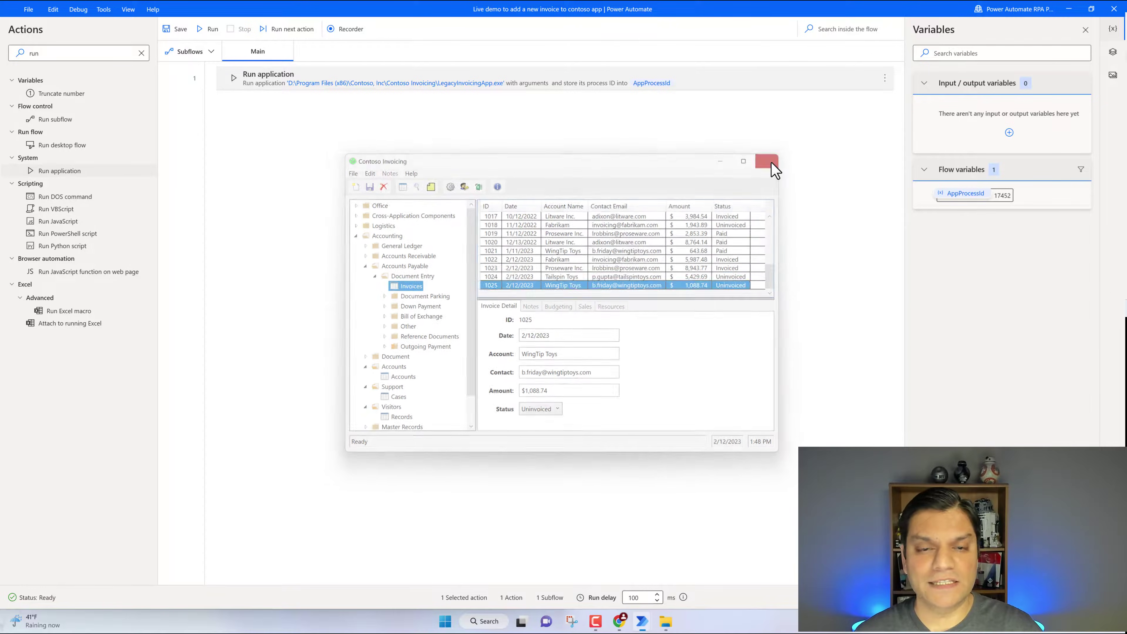
click(204, 32)
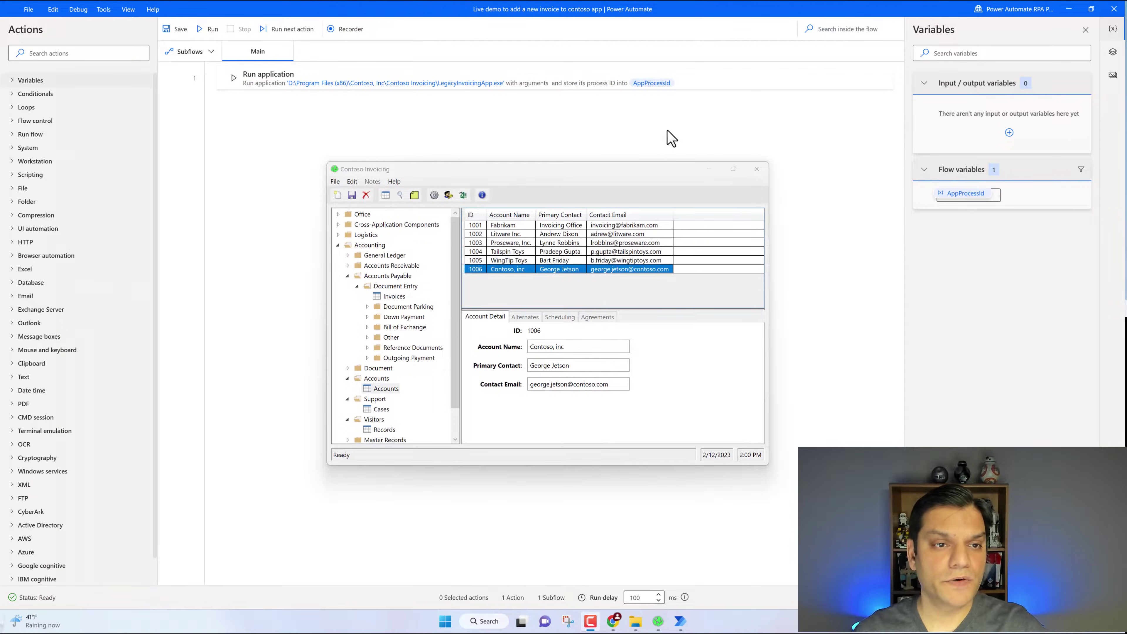
click(348, 33)
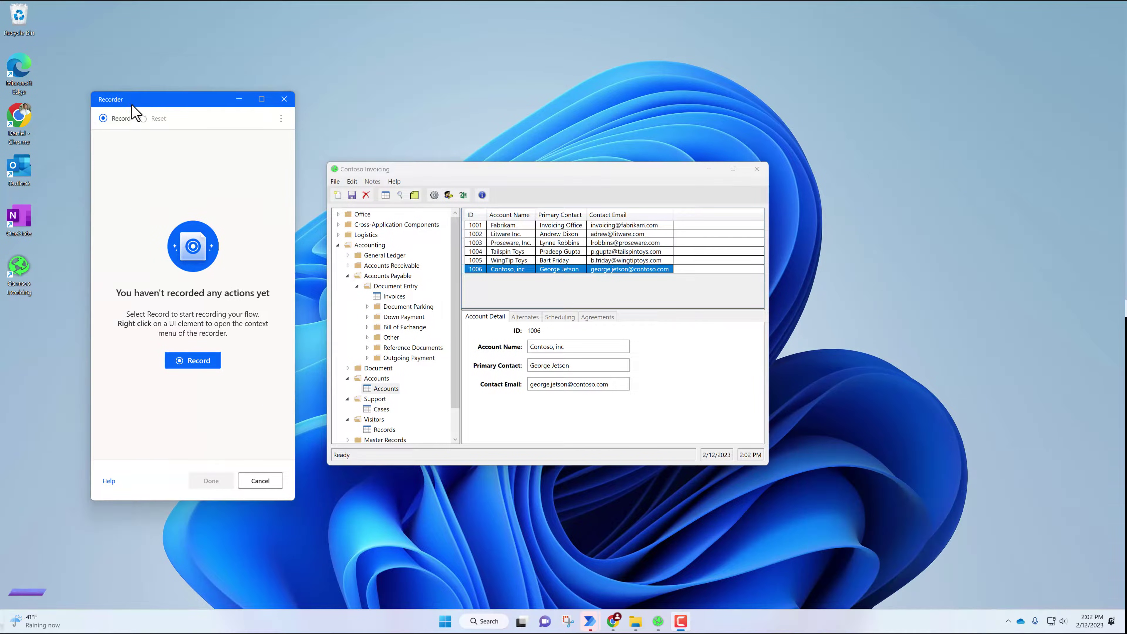
Record adding an invoice with account Tempaccount and amount 12345, saving it, then closing the app
click(113, 117)
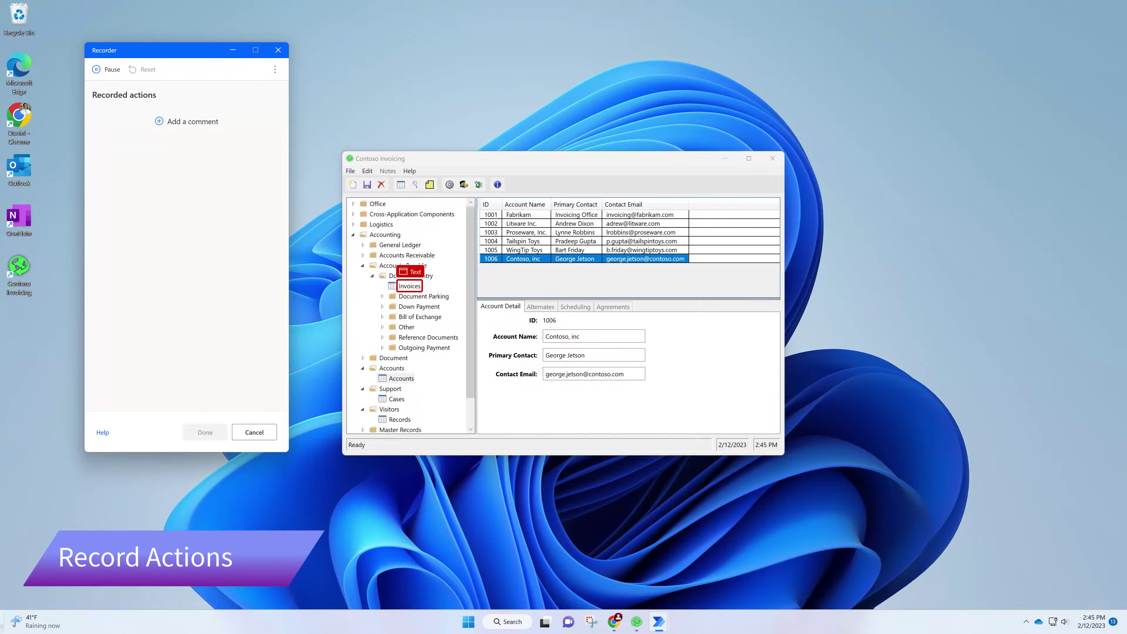
click(409, 286)
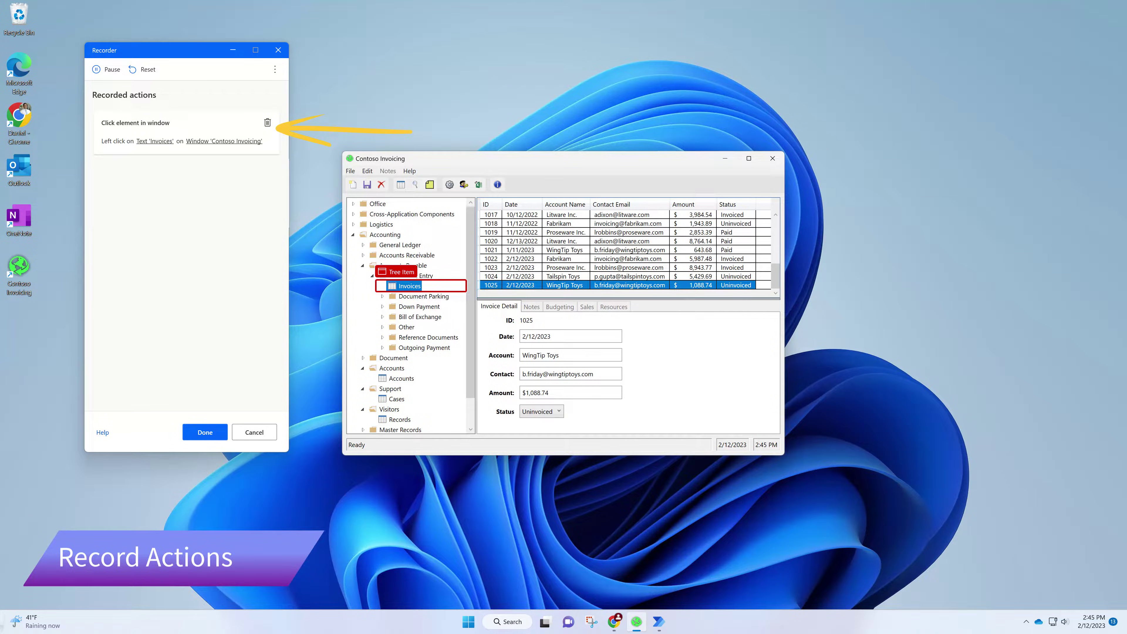
click(353, 184)
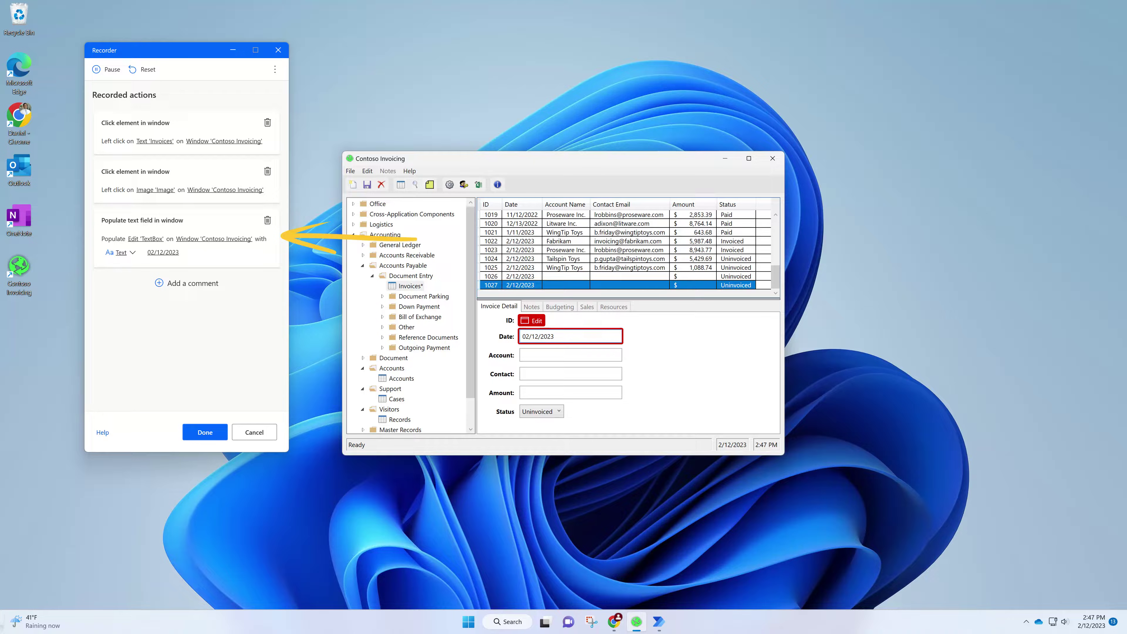
click(570, 355)
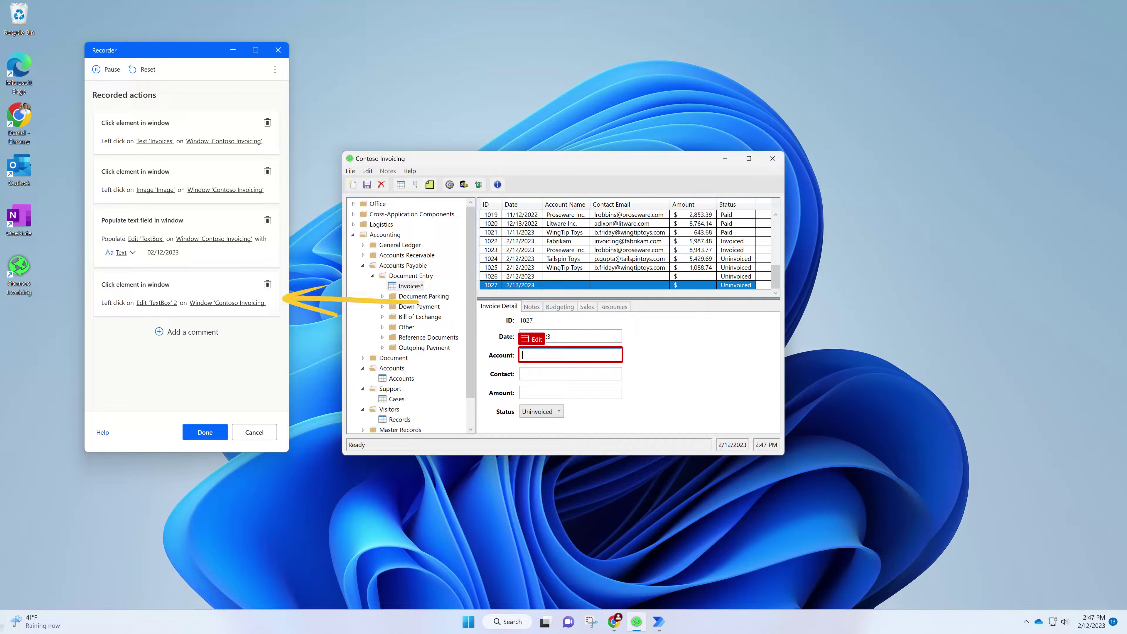
text(Tempaccount)
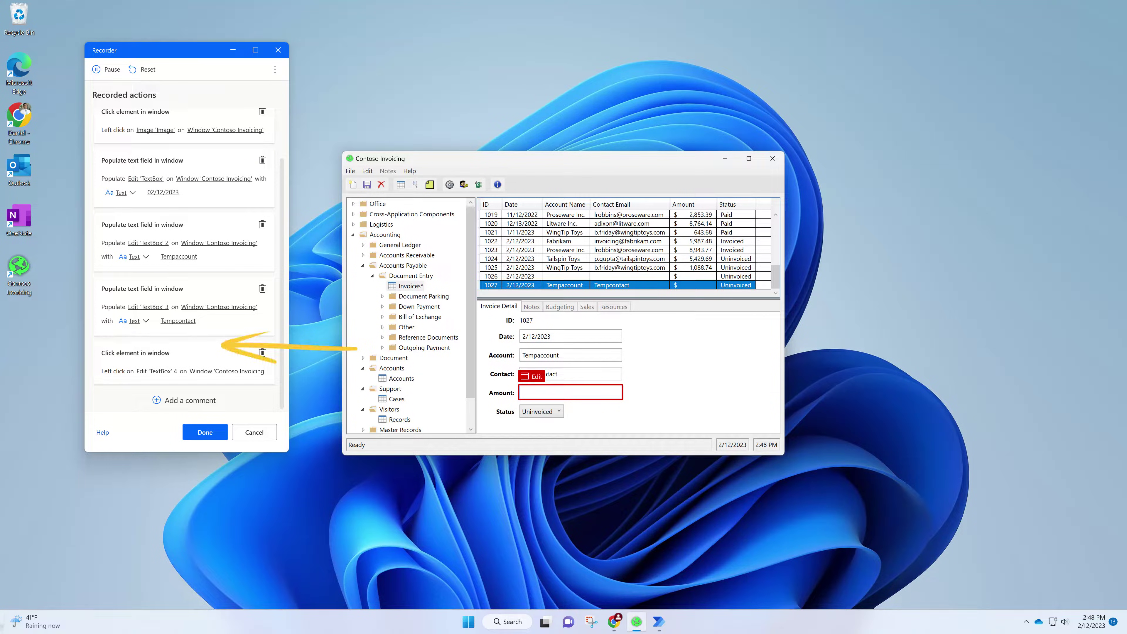
text(12345)
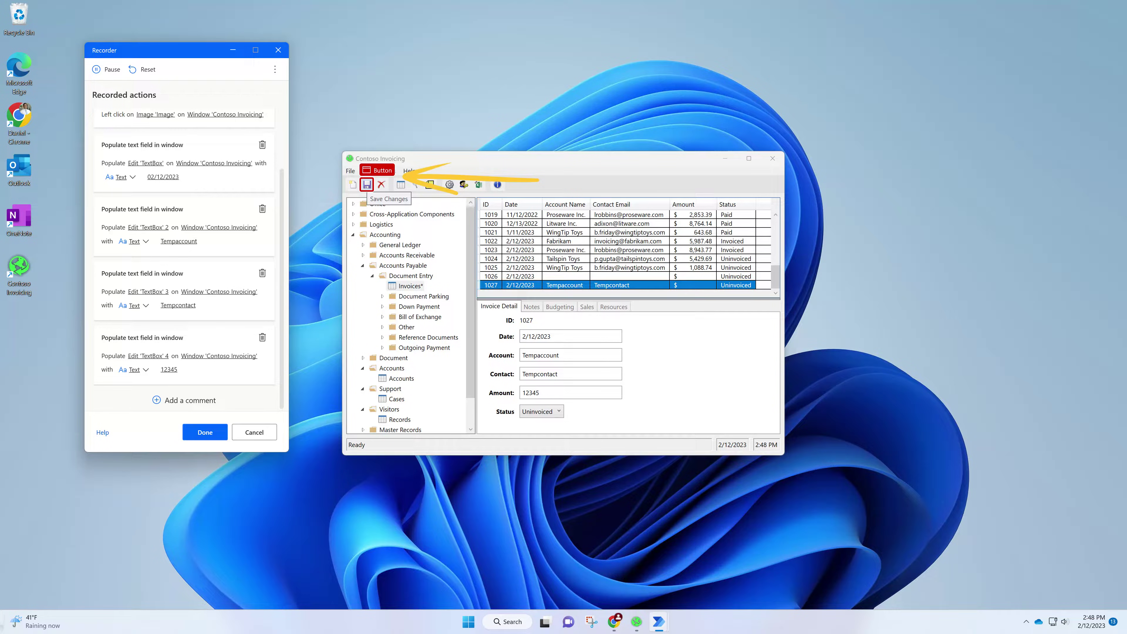
click(366, 184)
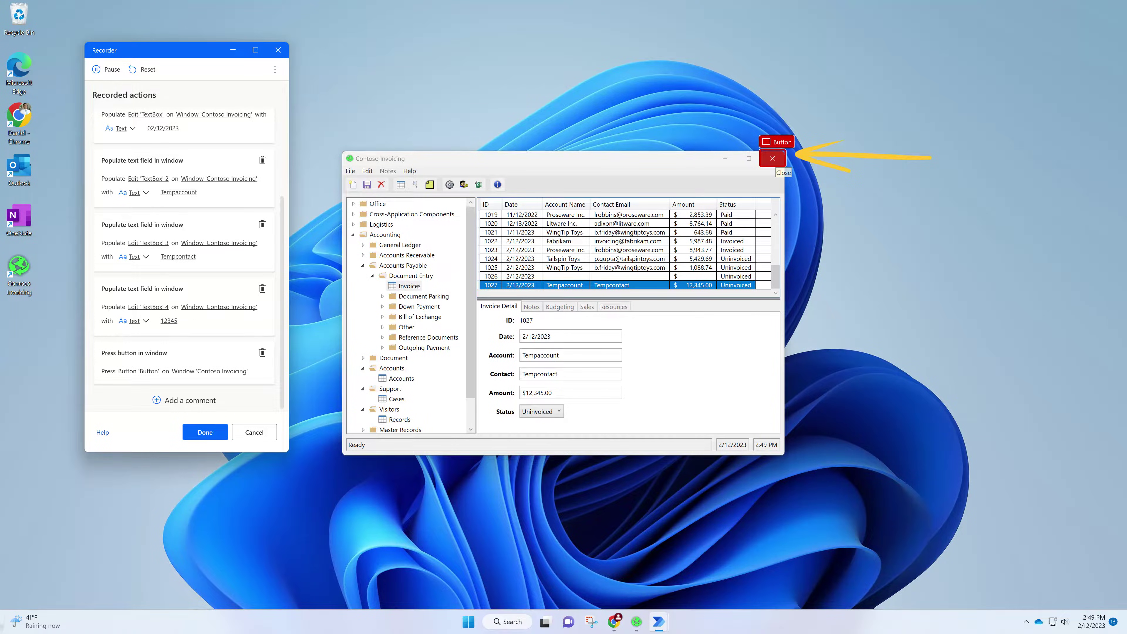
click(772, 158)
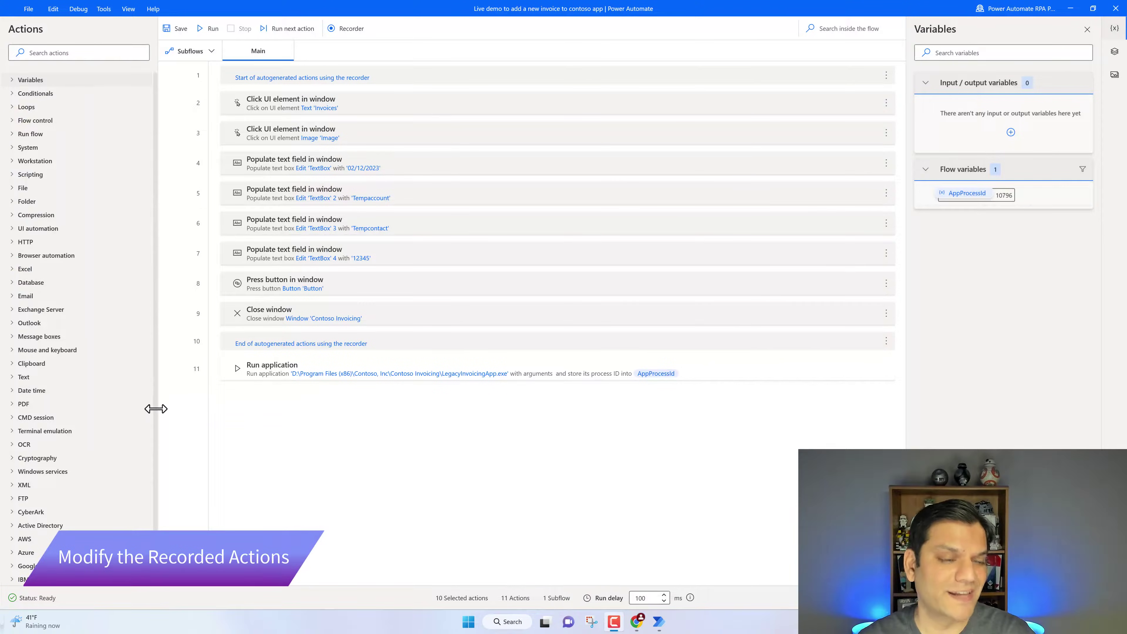
Drag the Run application action from row 11 to the top of the Main flow
click(250, 376)
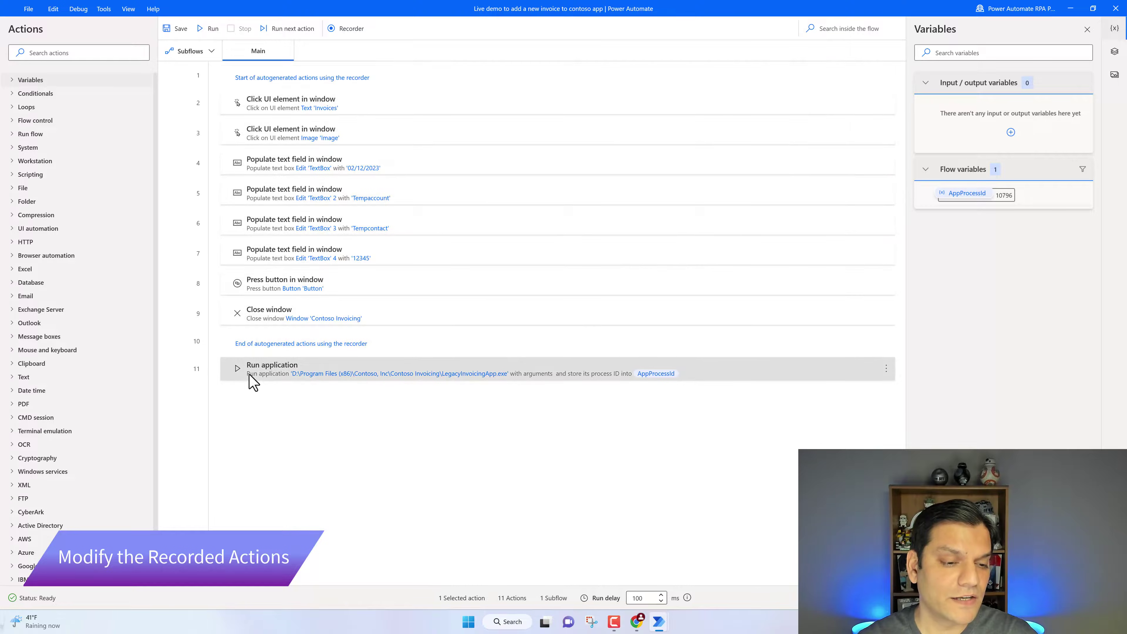
drag(250, 375, 328, 72)
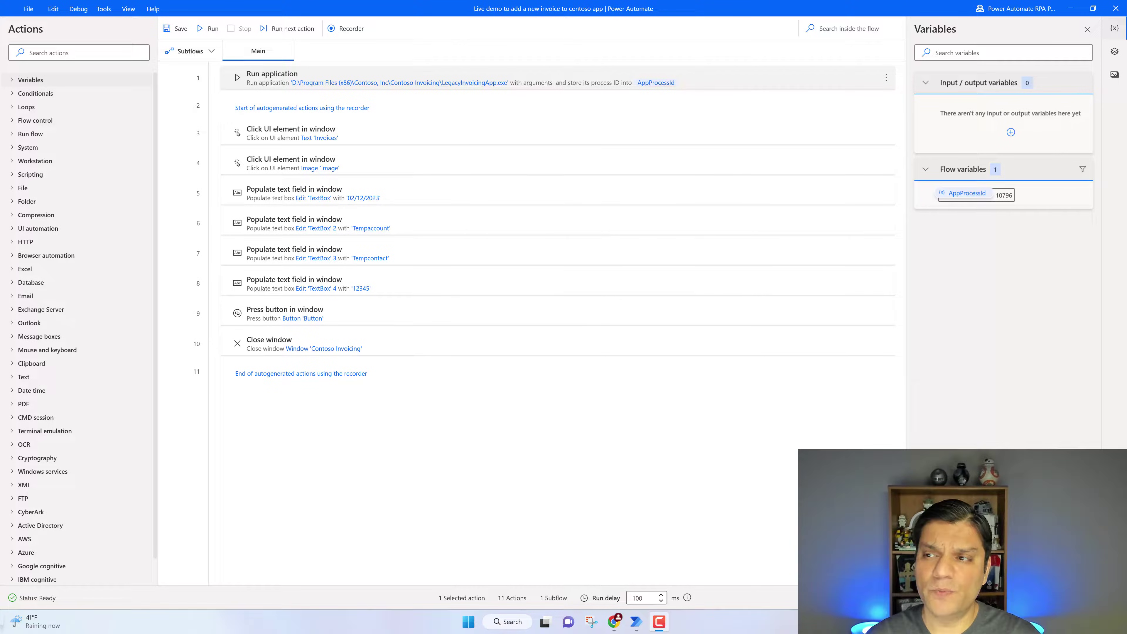
Launch Contoso Invoicing from the desktop, show its Invoices list, and return to the flow editor
click(1071, 8)
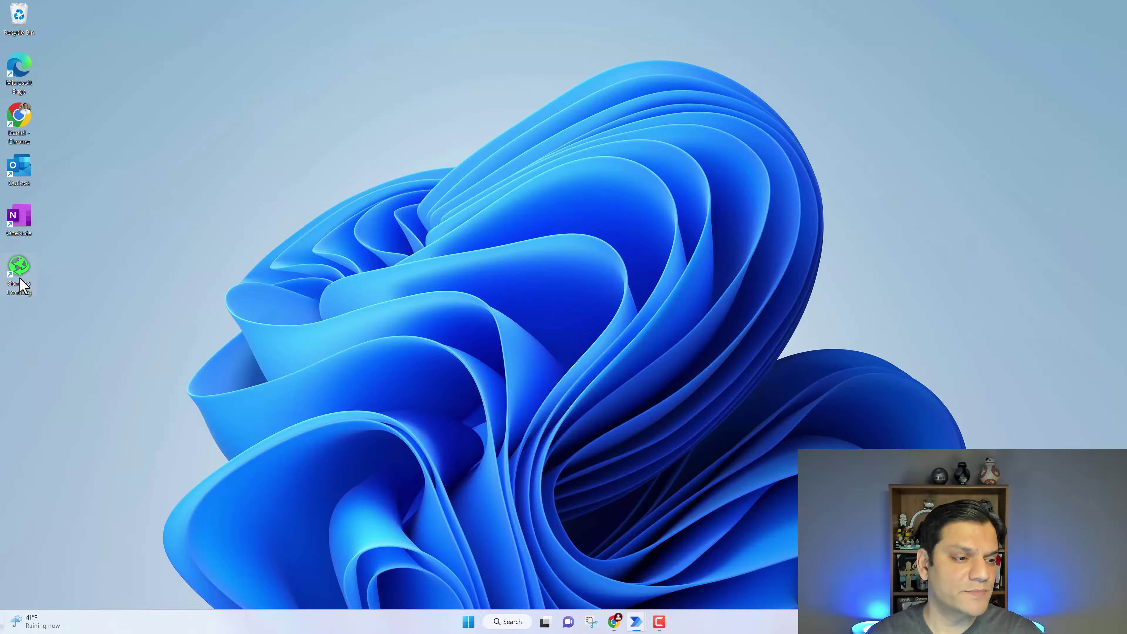
double_click(20, 284)
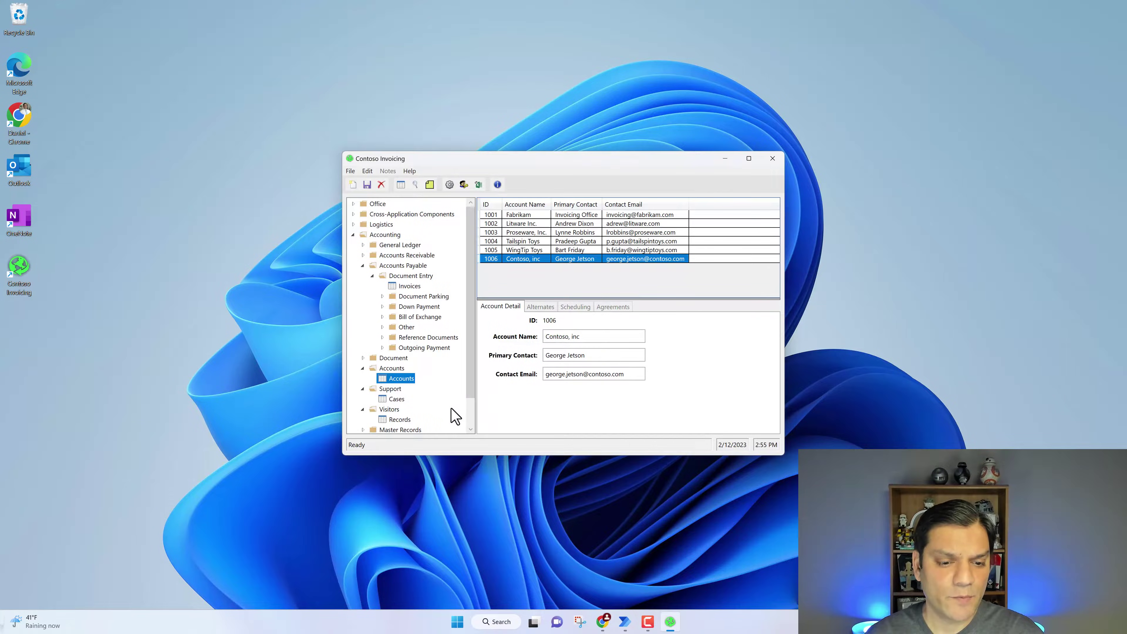
click(409, 286)
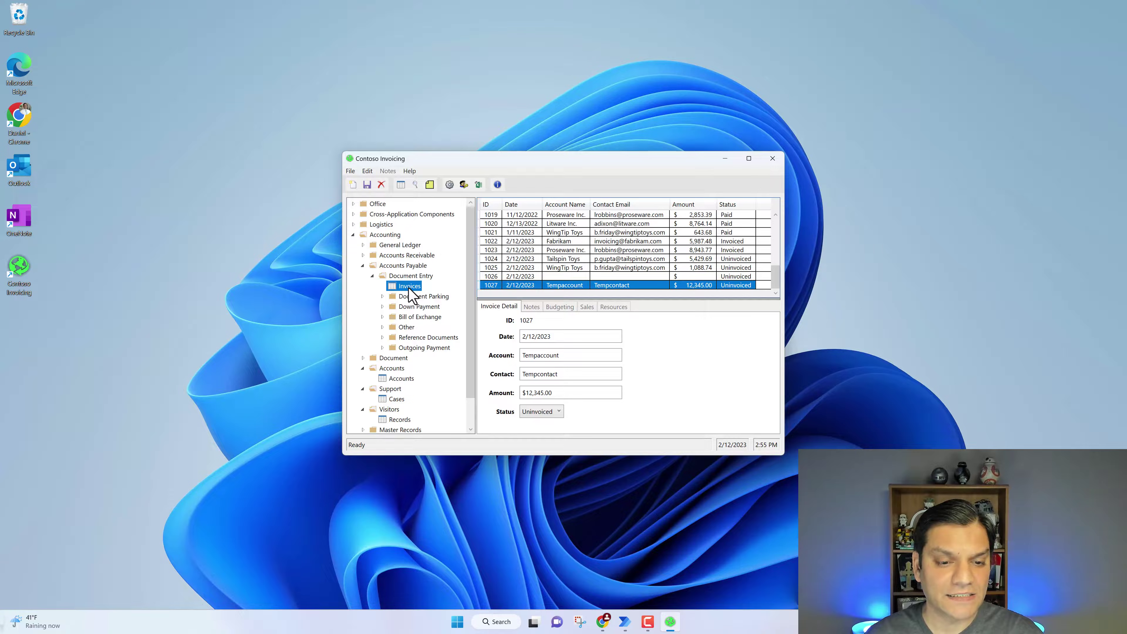
mouse_move(632, 621)
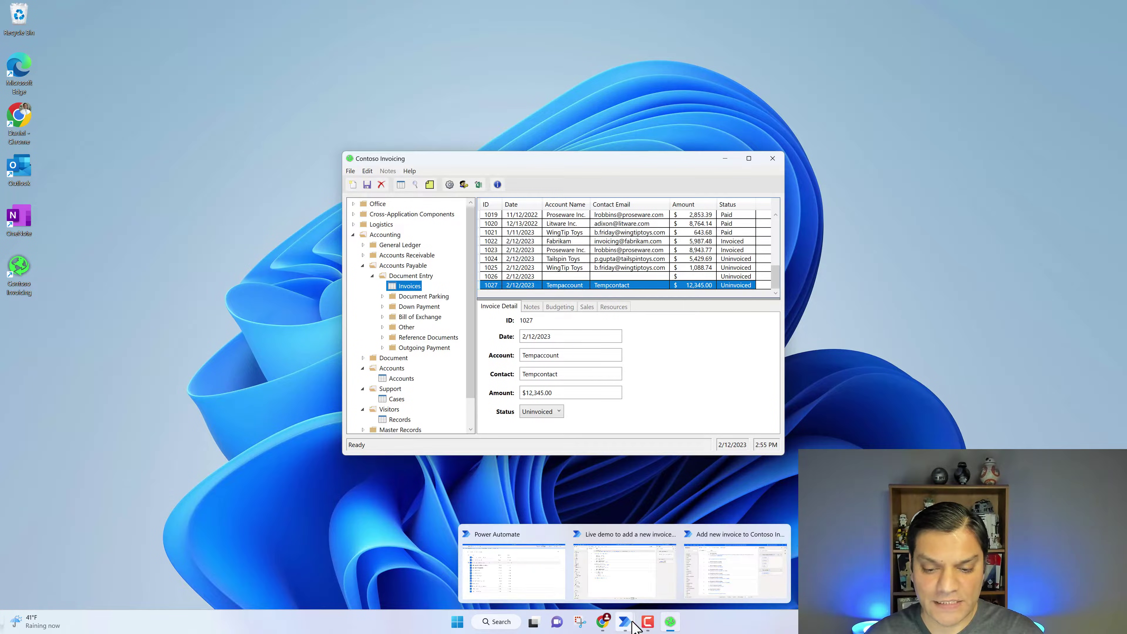
click(627, 591)
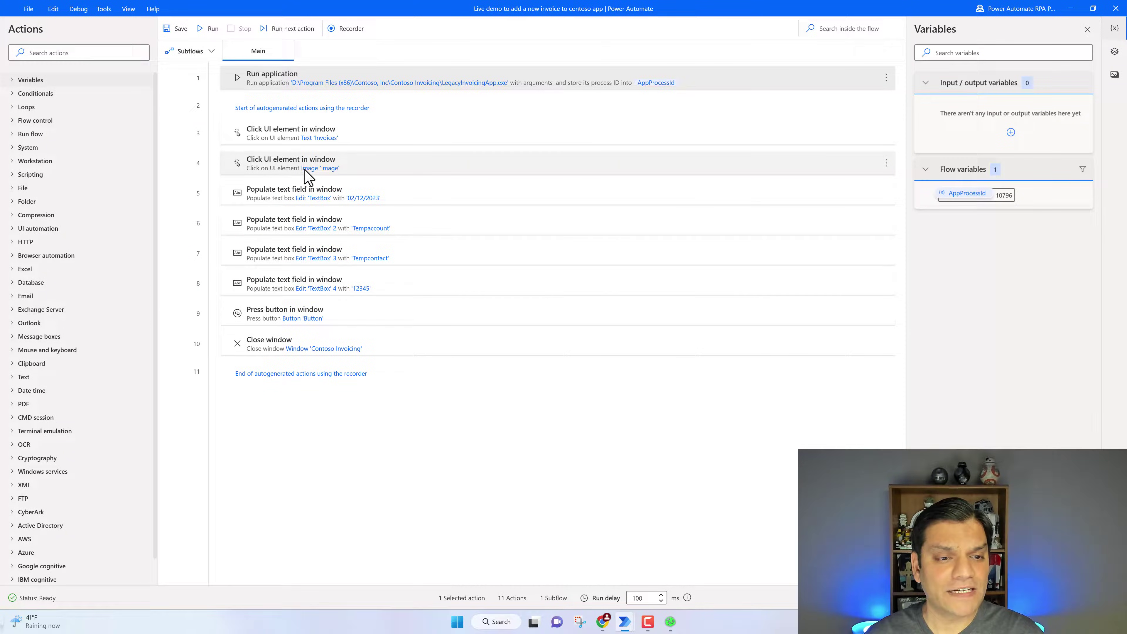
click(670, 622)
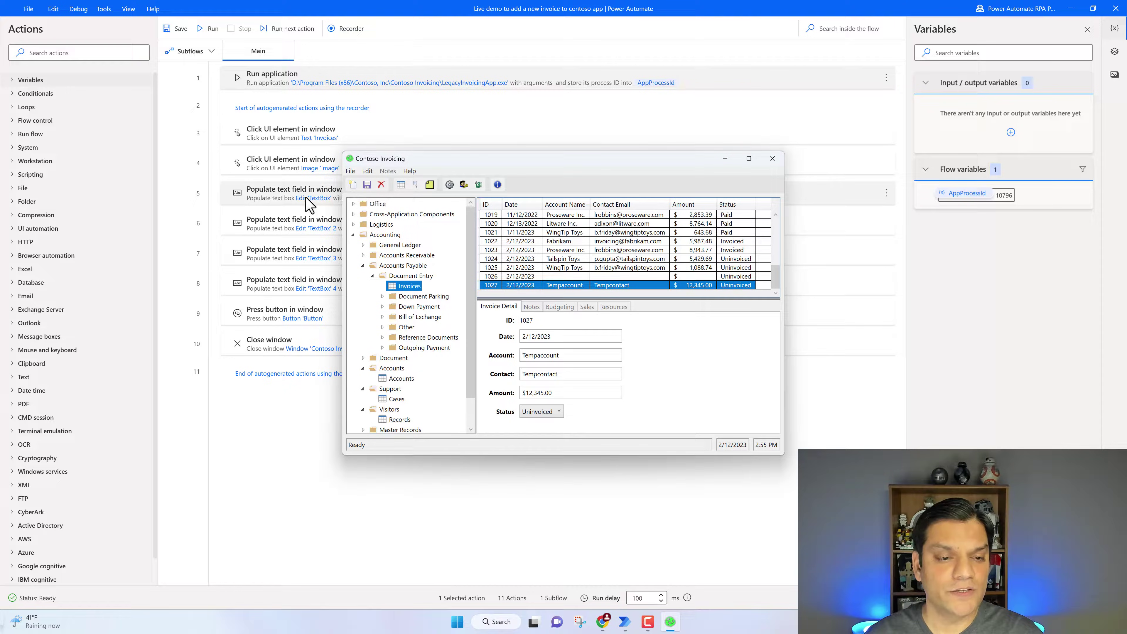
click(299, 205)
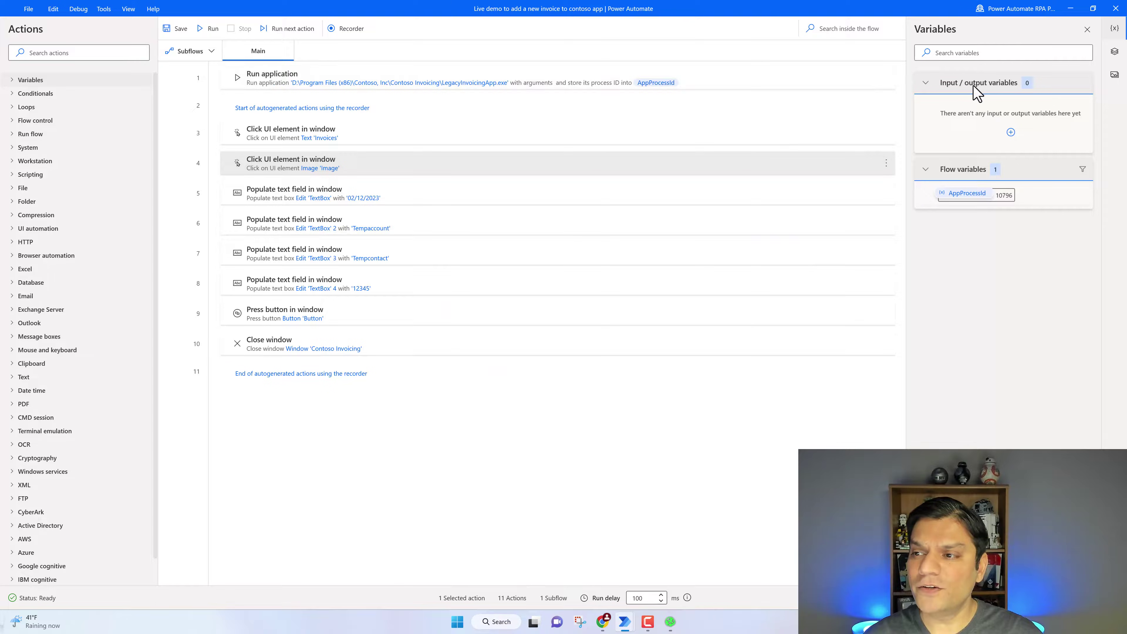
In the UI elements pane, rename the Image element to NewImage
click(1114, 52)
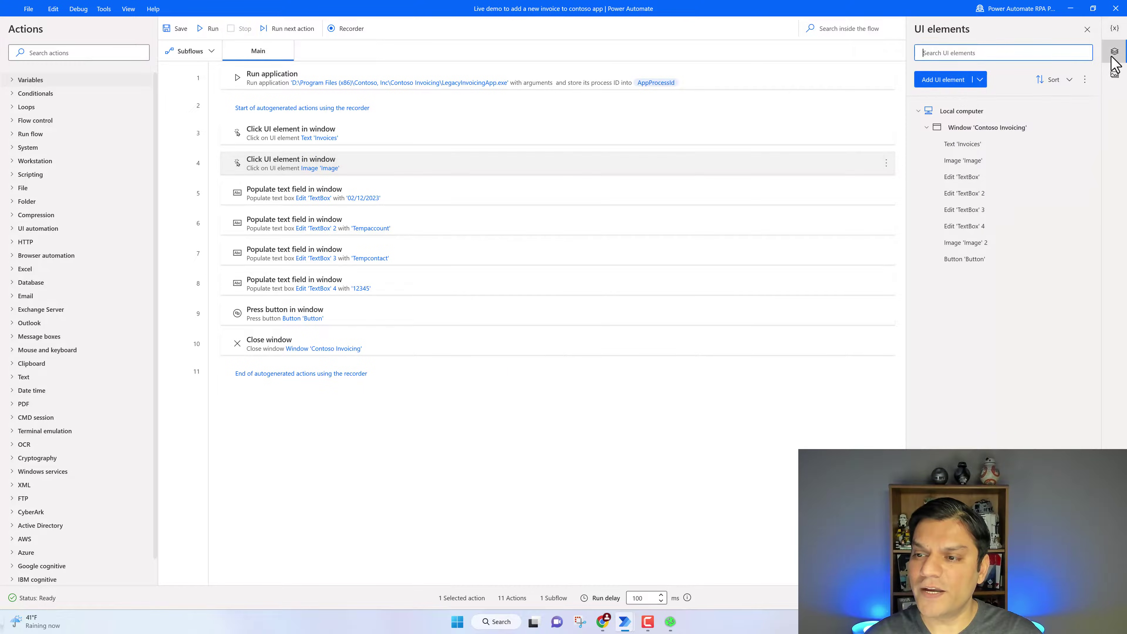
right_click(972, 161)
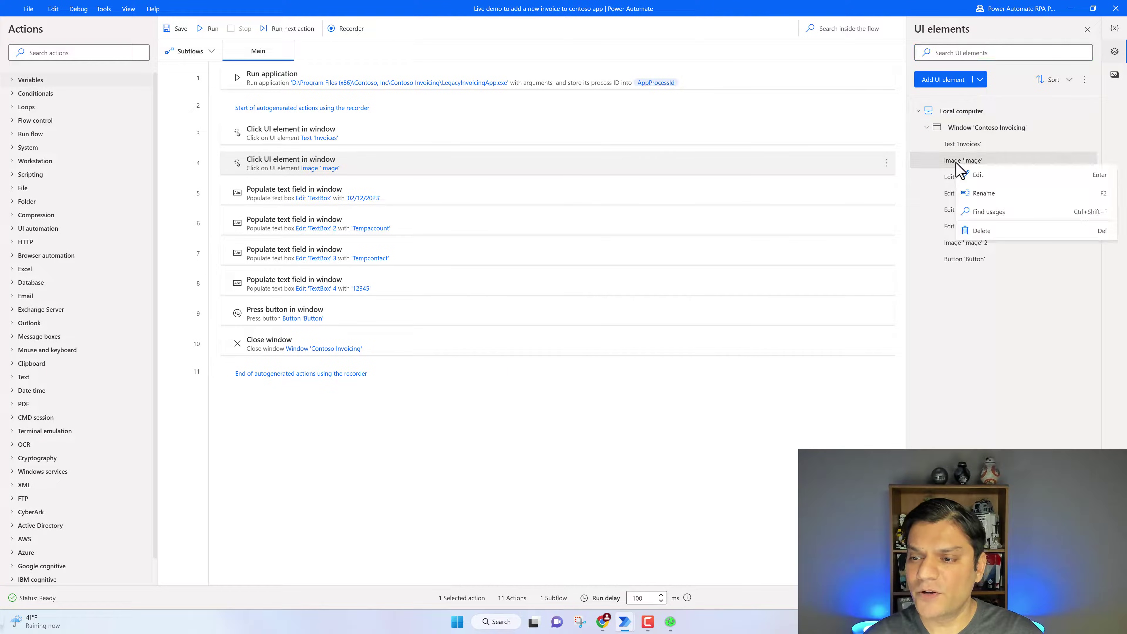
click(981, 194)
key(End)
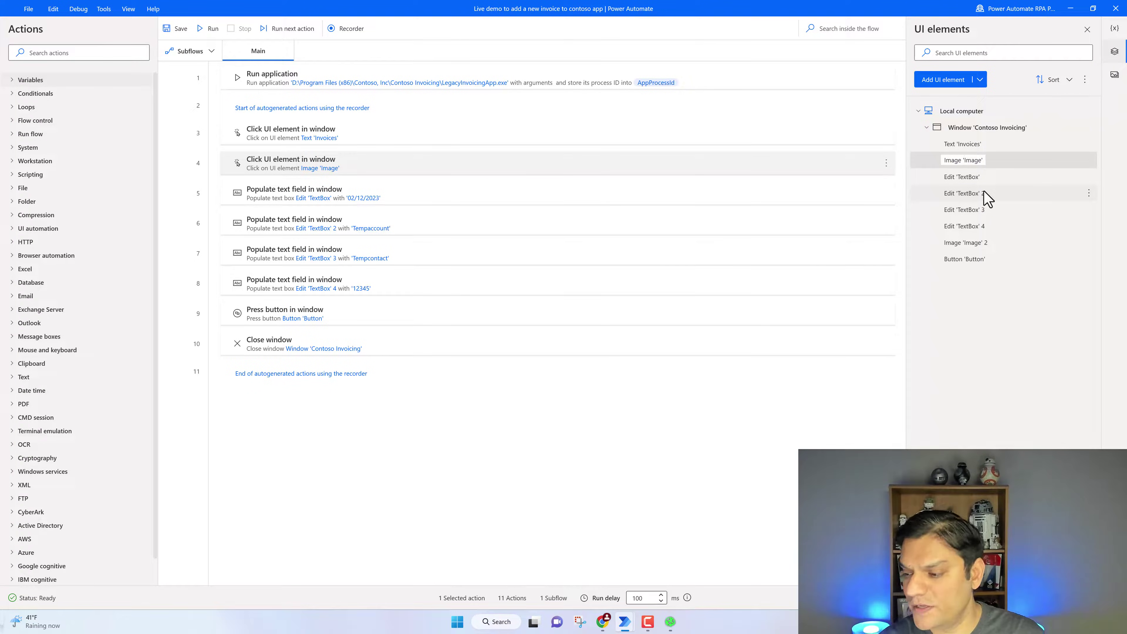
key(Left)
key(Left)
key(Left)
key(Left)
key(Left)
key(Left)
text(New)
key(Return)
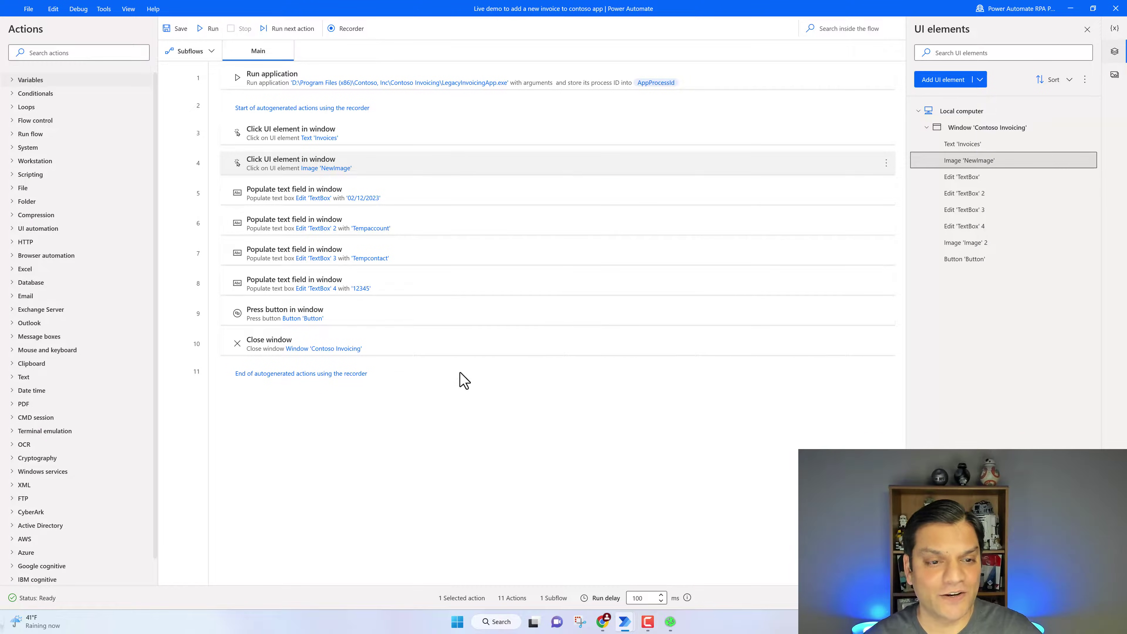
Check the new-invoice form in Contoso Invoicing, then rename the first TextBox element to DateTextBox
click(405, 202)
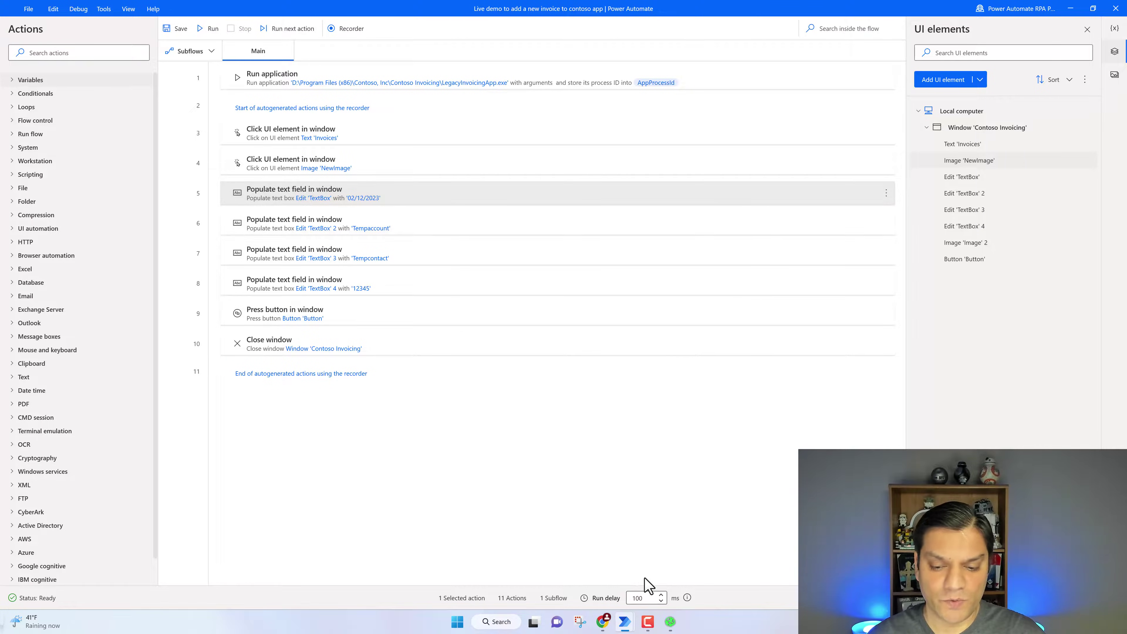
click(671, 622)
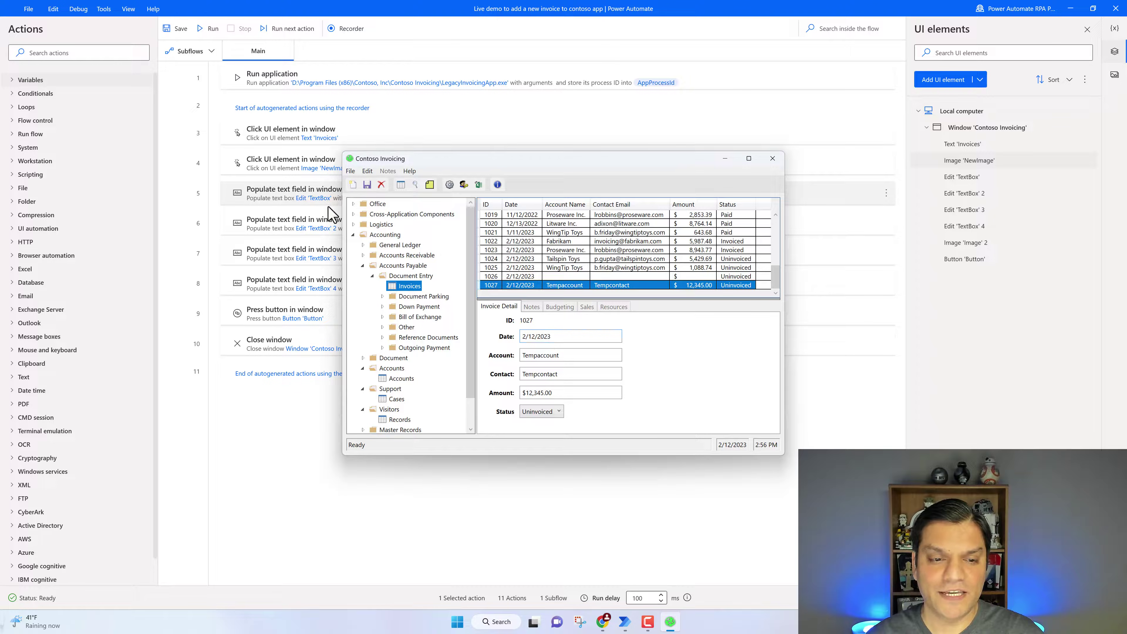
click(353, 185)
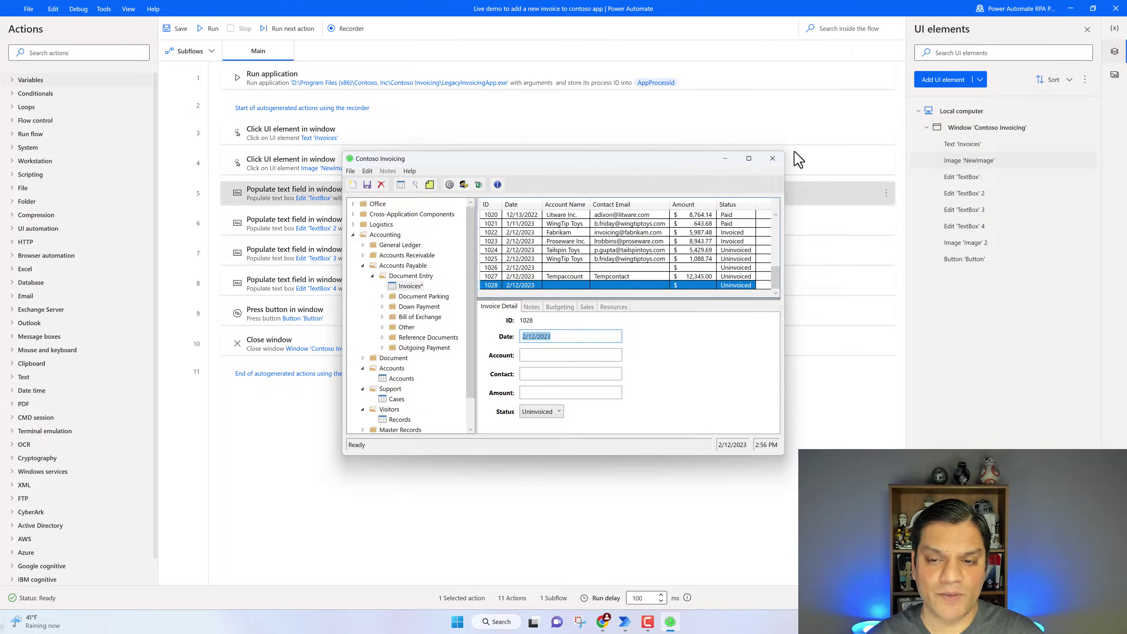
click(727, 158)
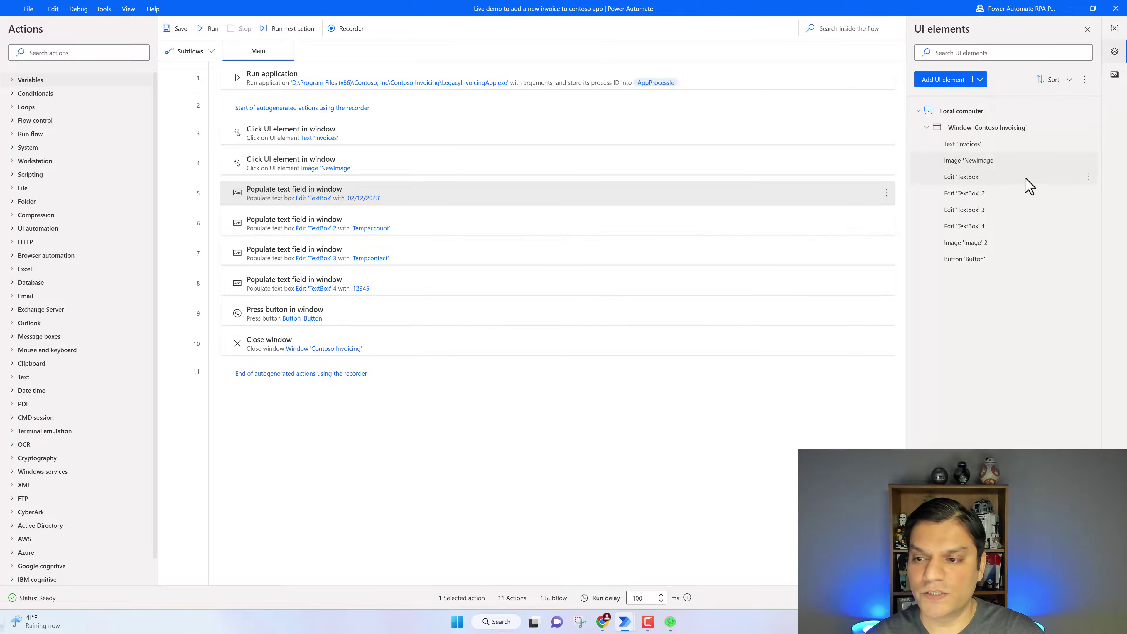
right_click(972, 180)
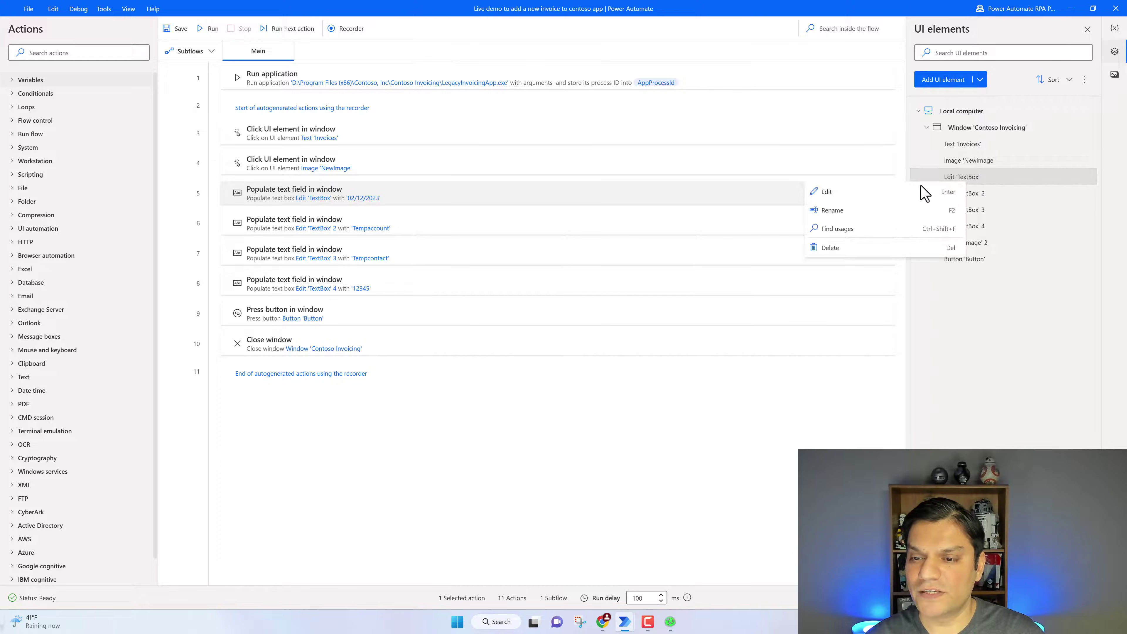
click(830, 212)
key(Right)
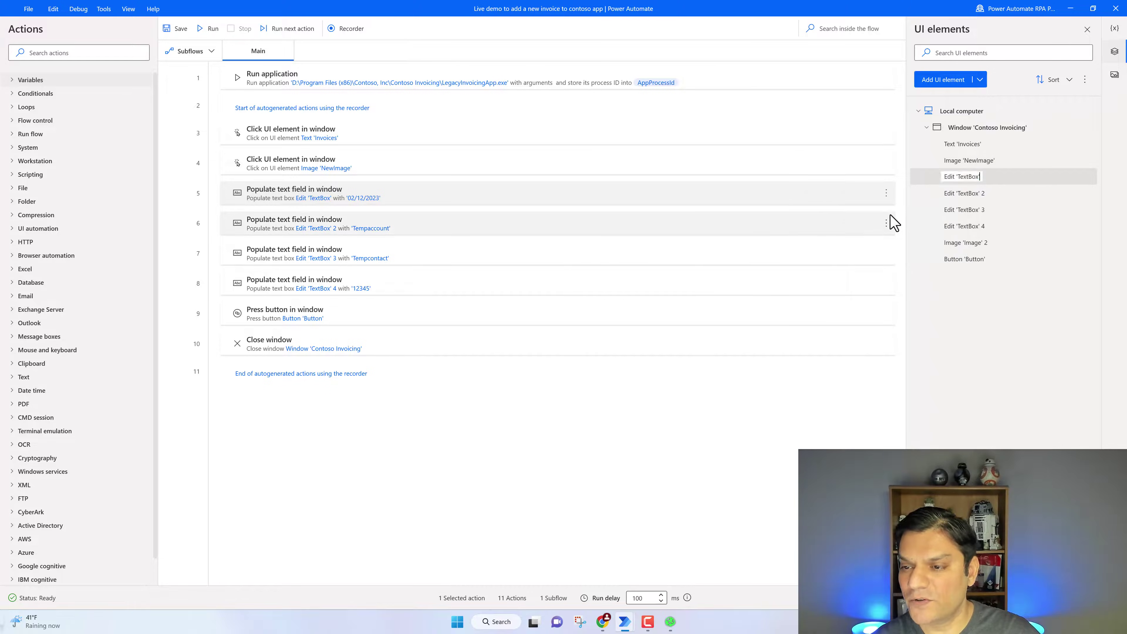
key(Left)
key(Left)
key(Left)
key(Left)
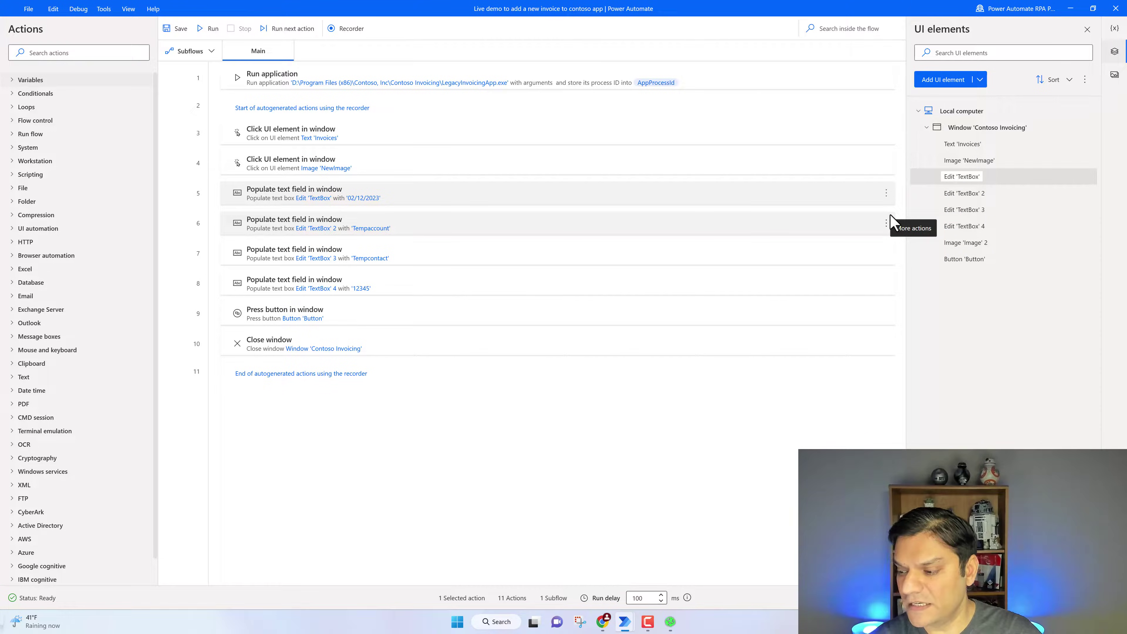
text(Date)
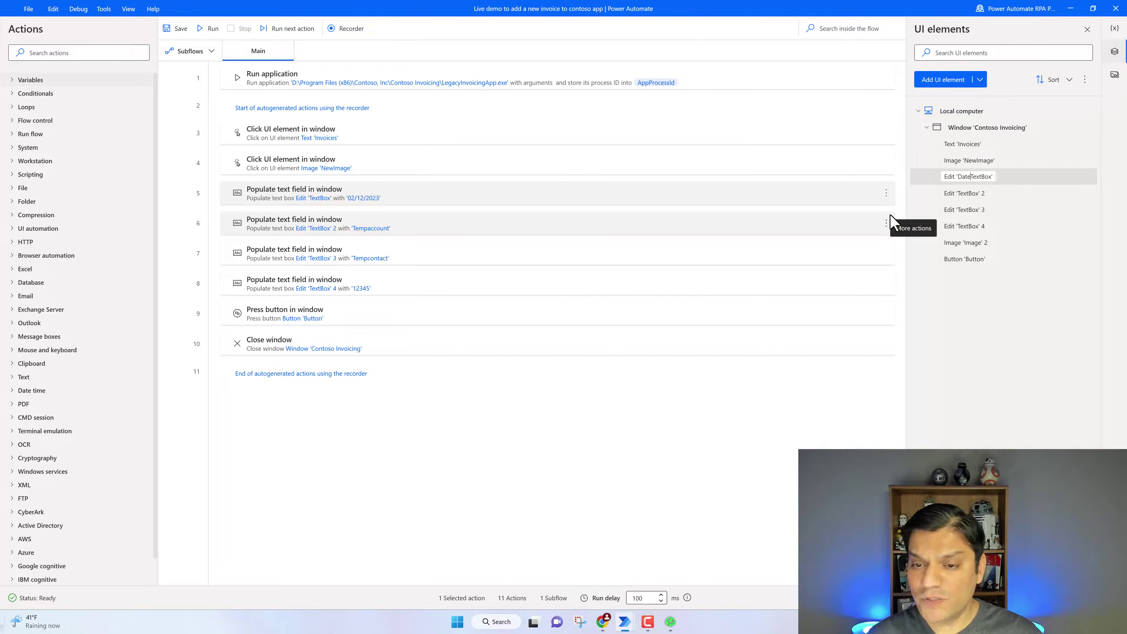
click(825, 240)
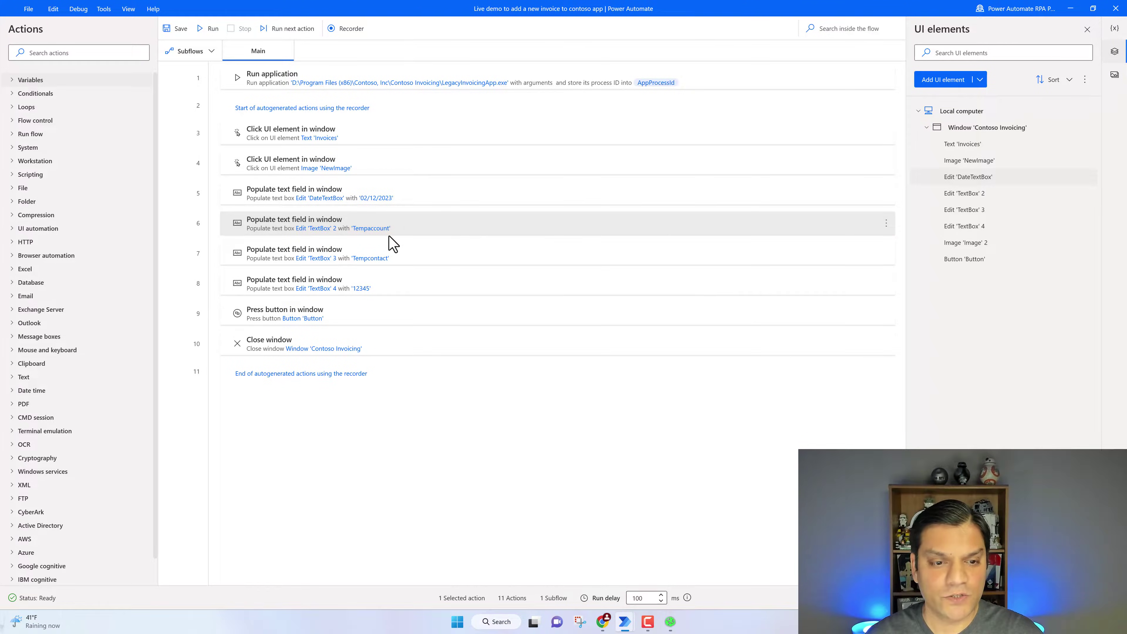
Rename the TextBox 2 element to AccountTextBox
click(670, 621)
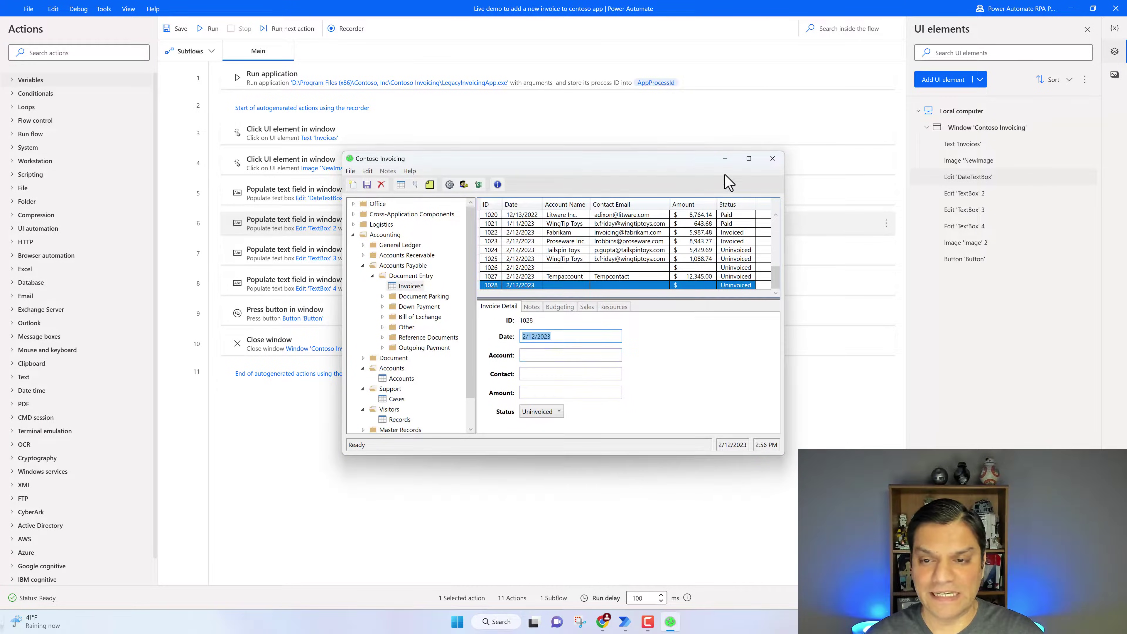
click(725, 158)
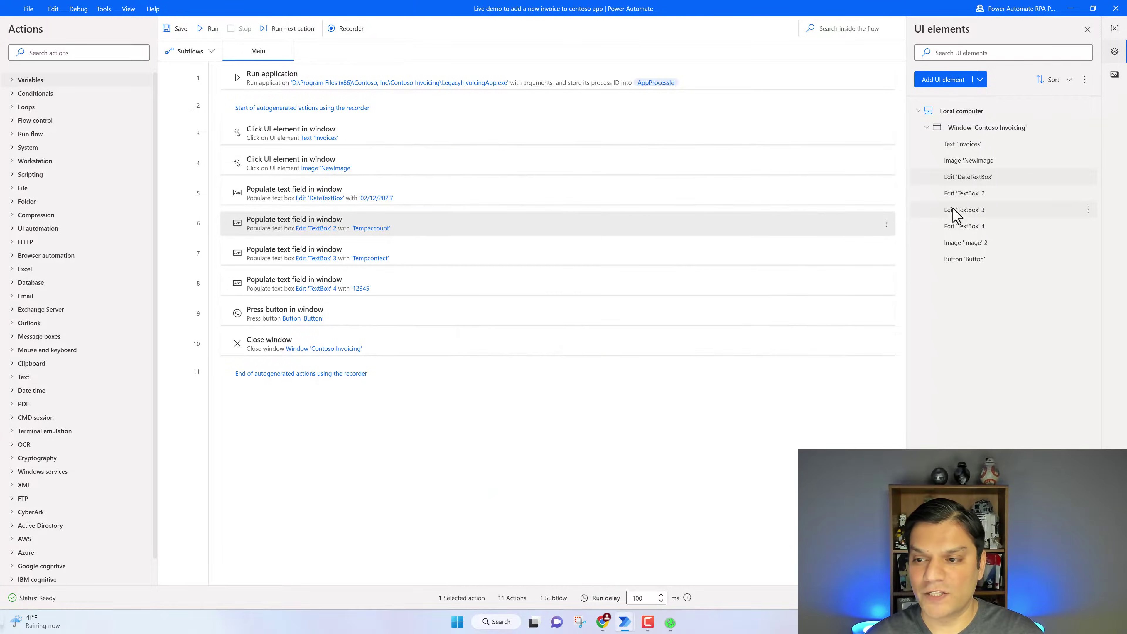
right_click(1027, 197)
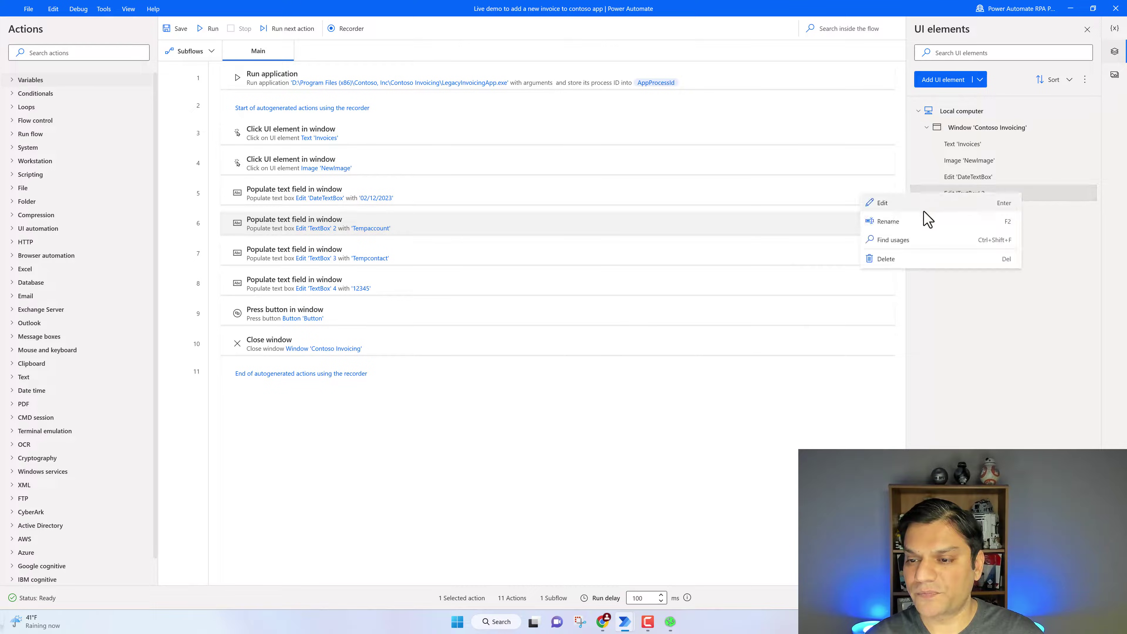
click(916, 224)
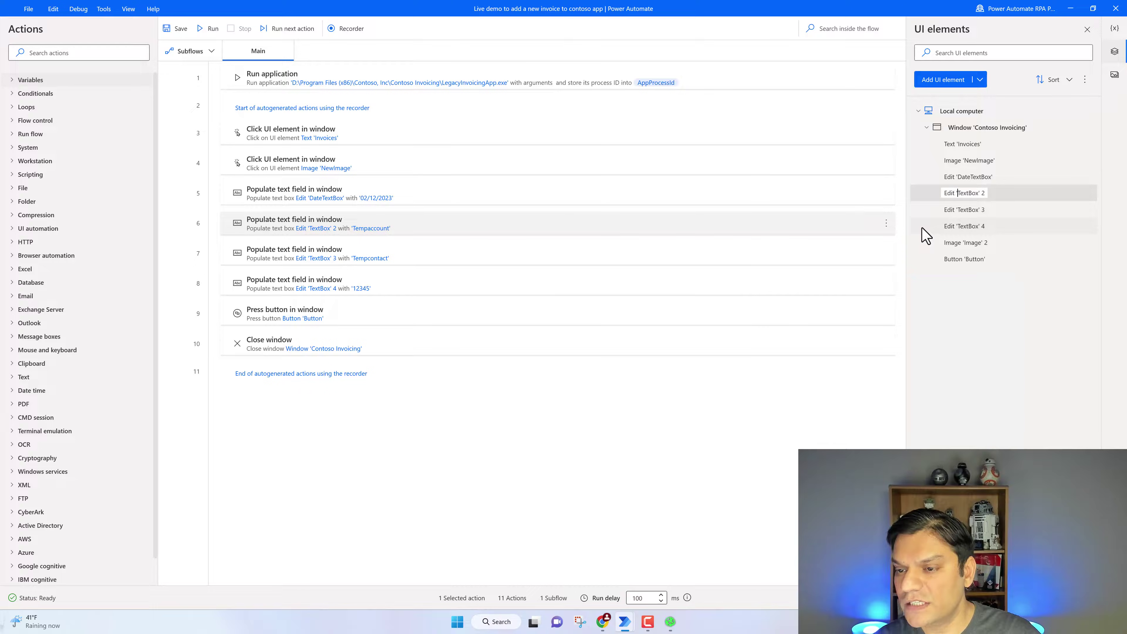
text(Account)
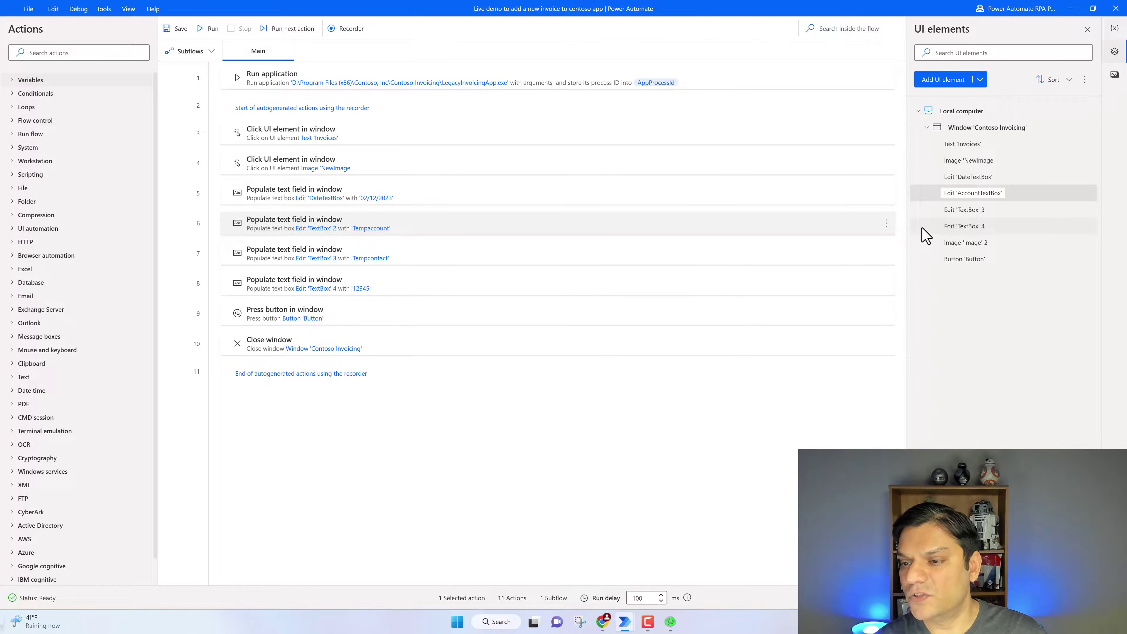
key(Return)
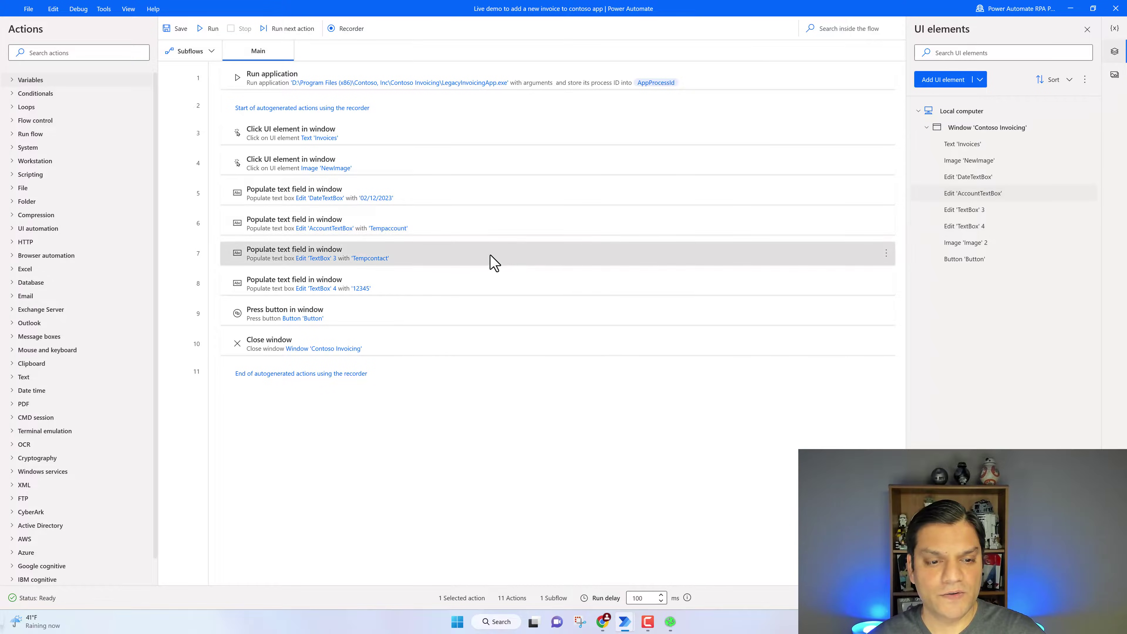
click(669, 622)
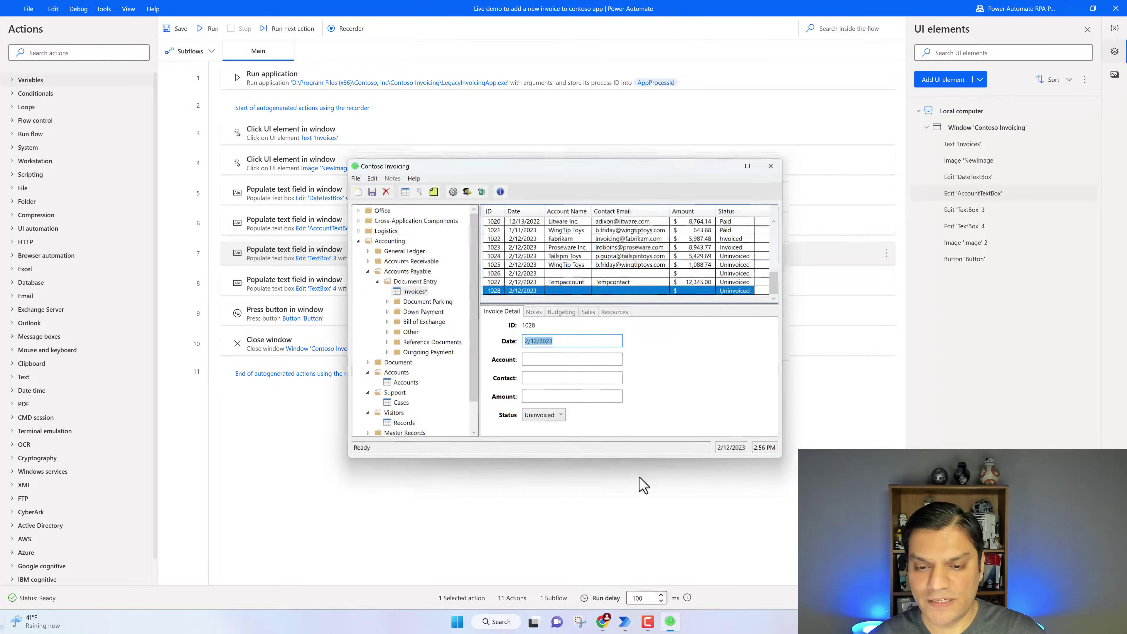
Inspect the TextBox 3 element's selectors, then rename it to ContactTextBox
click(724, 160)
right_click(983, 214)
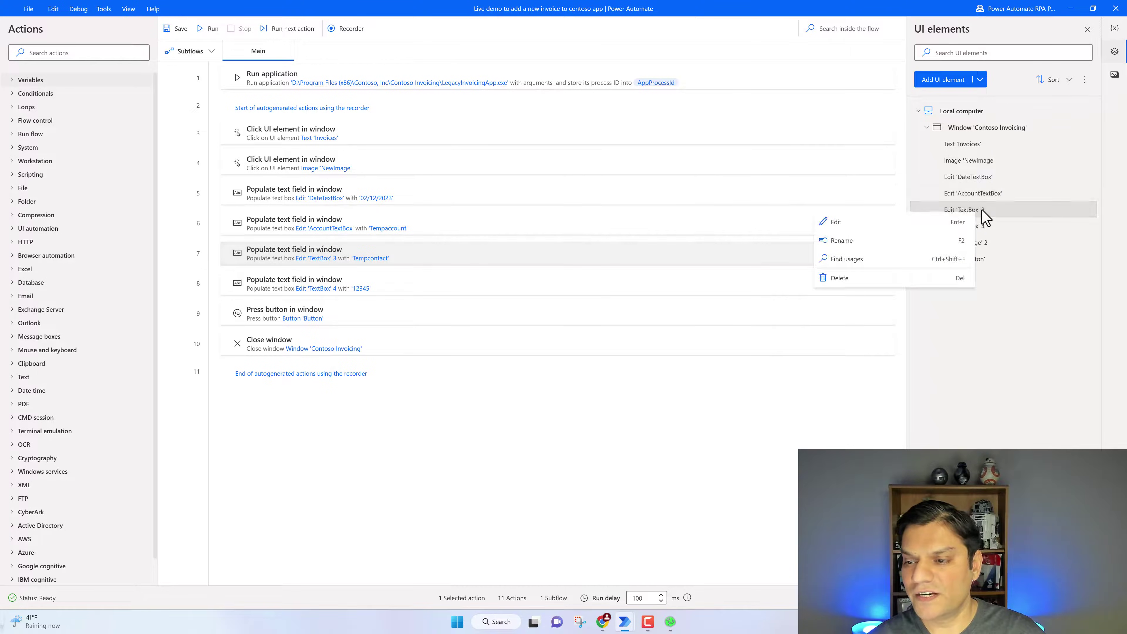
click(908, 222)
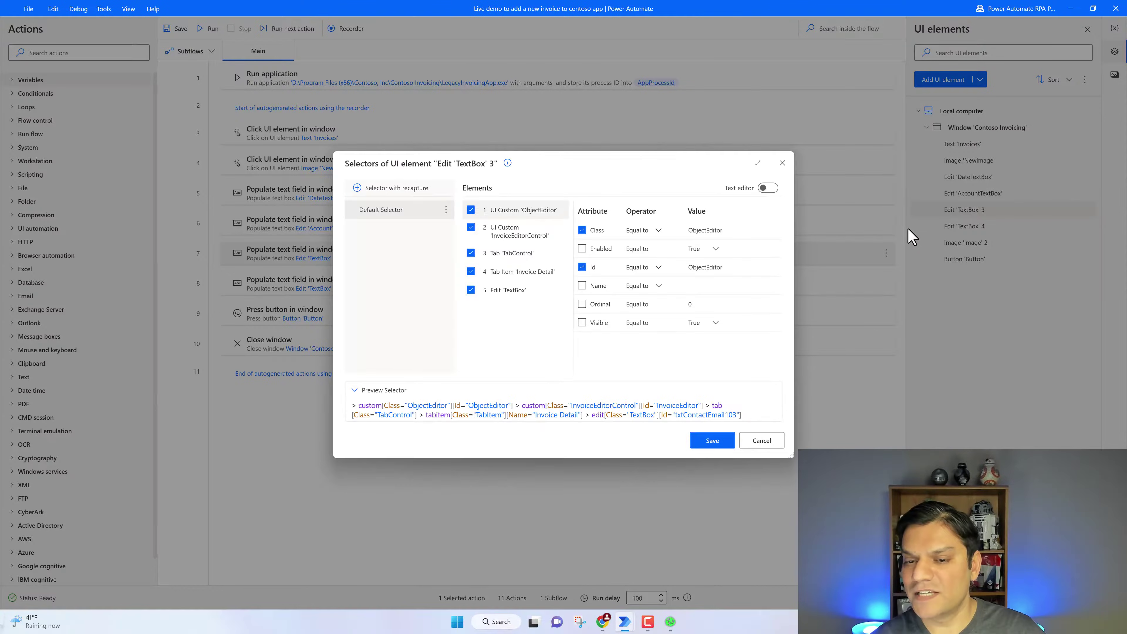
click(782, 162)
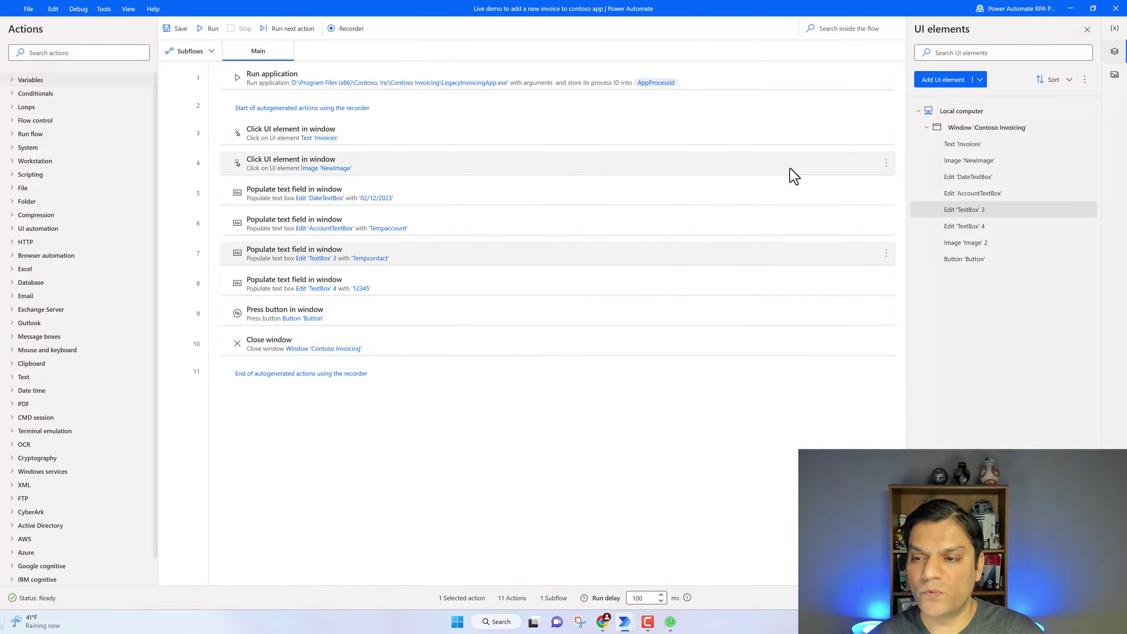
right_click(929, 214)
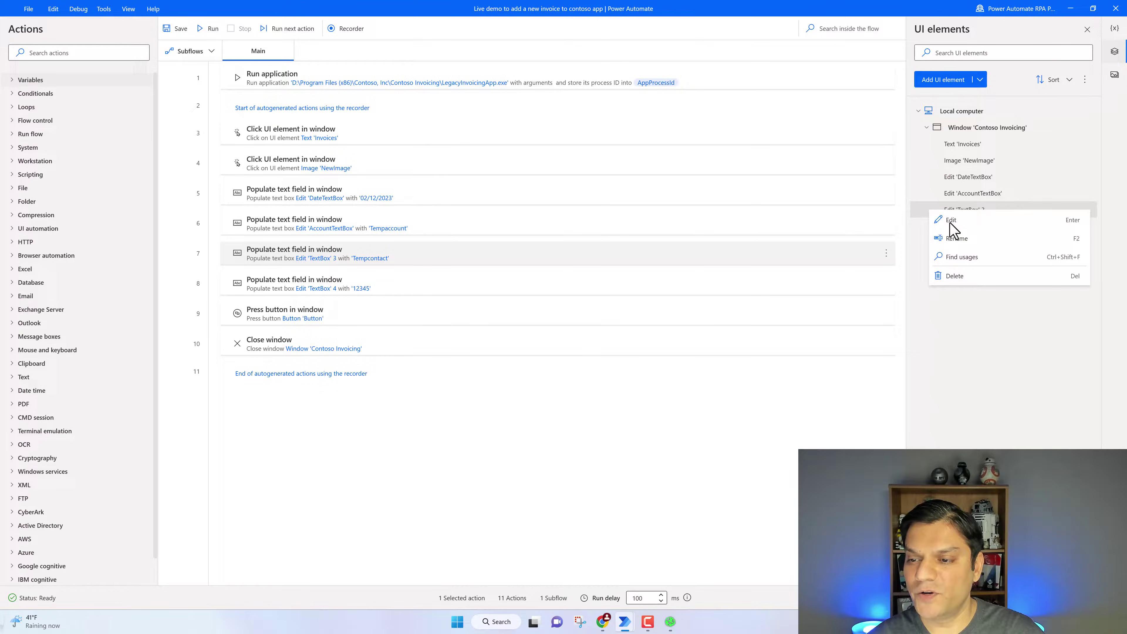
click(958, 239)
click(960, 211)
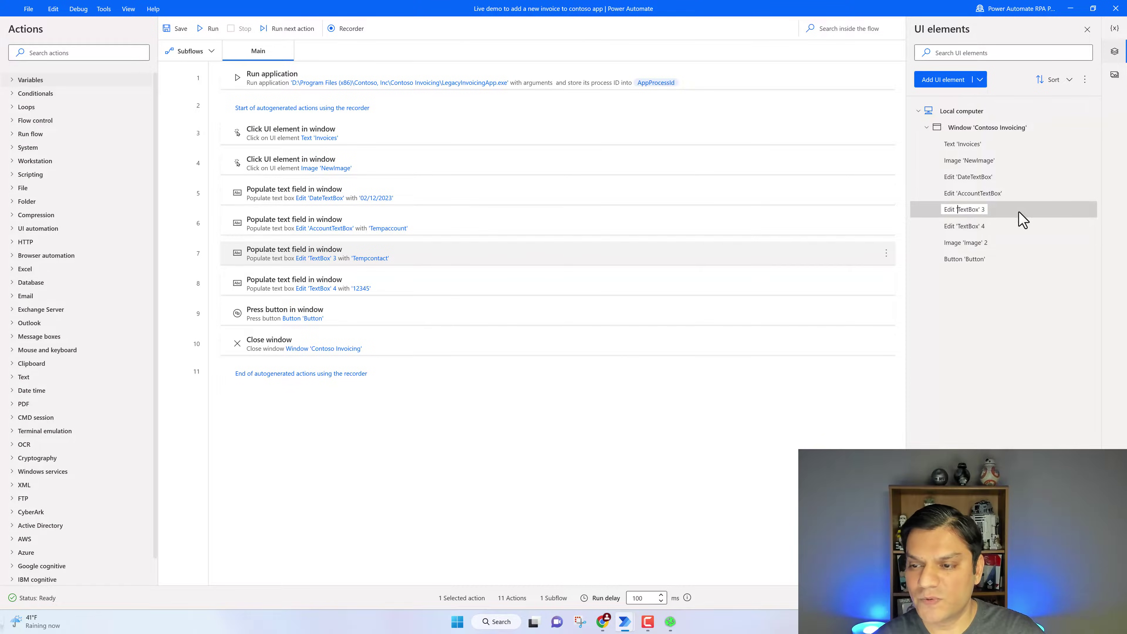
text(Contac)
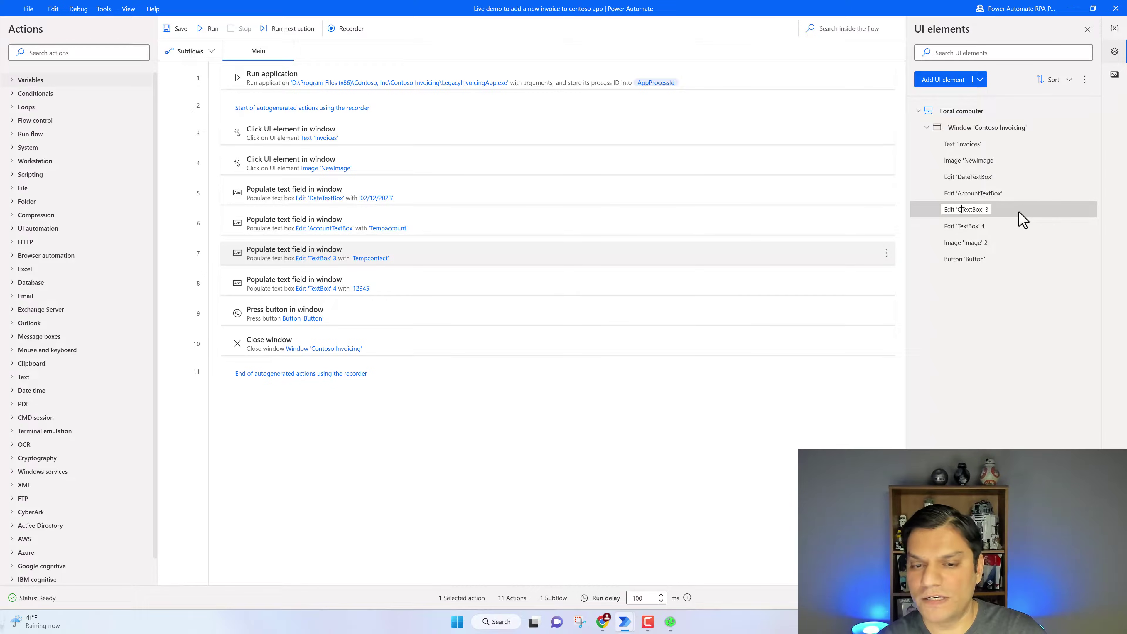
text(t)
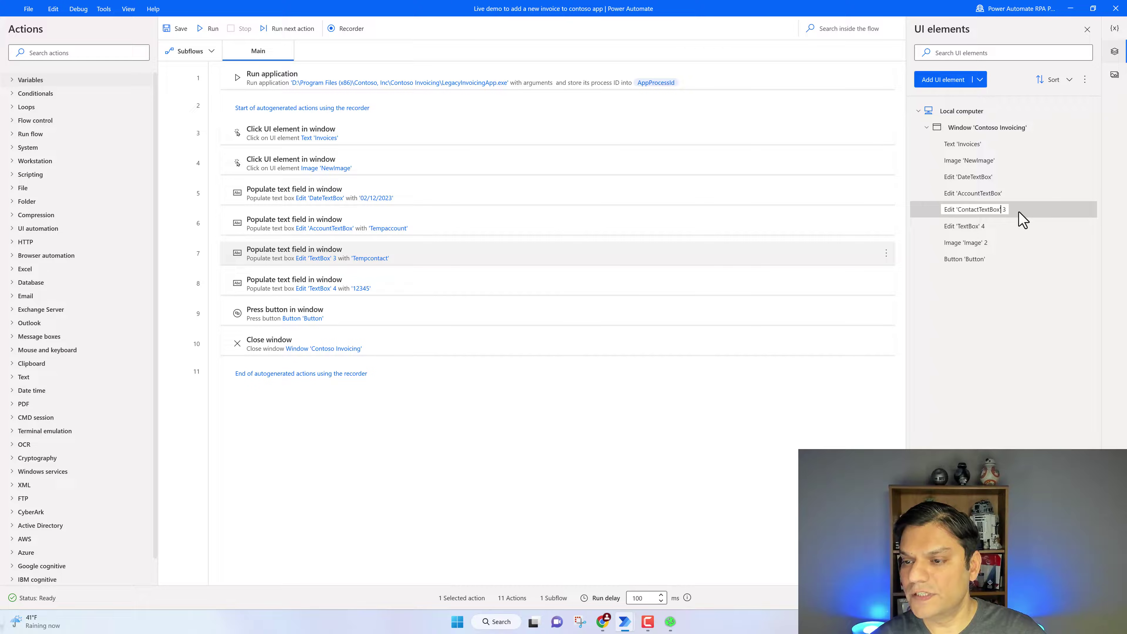
key(Return)
click(406, 292)
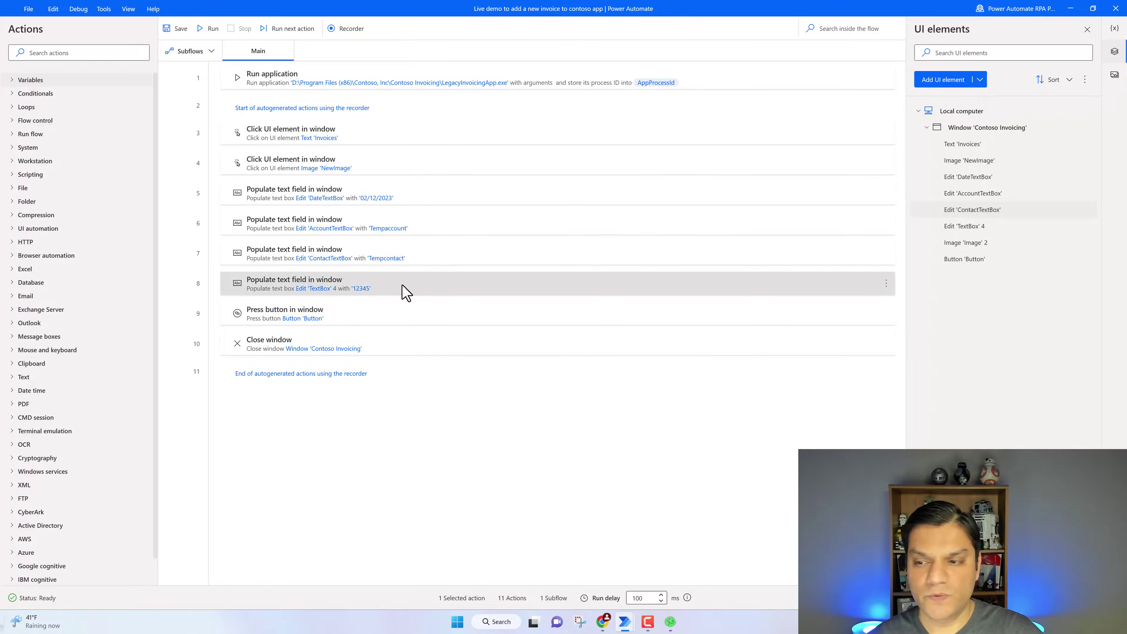
Rename the TextBox 4 element to AmountTextBox
click(670, 621)
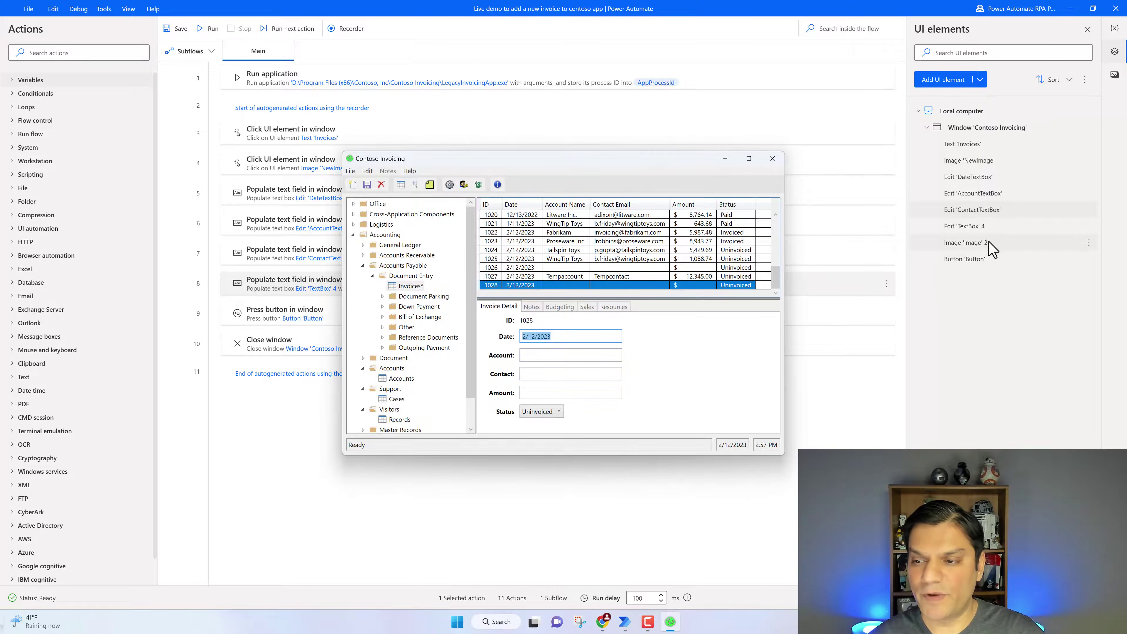
click(989, 227)
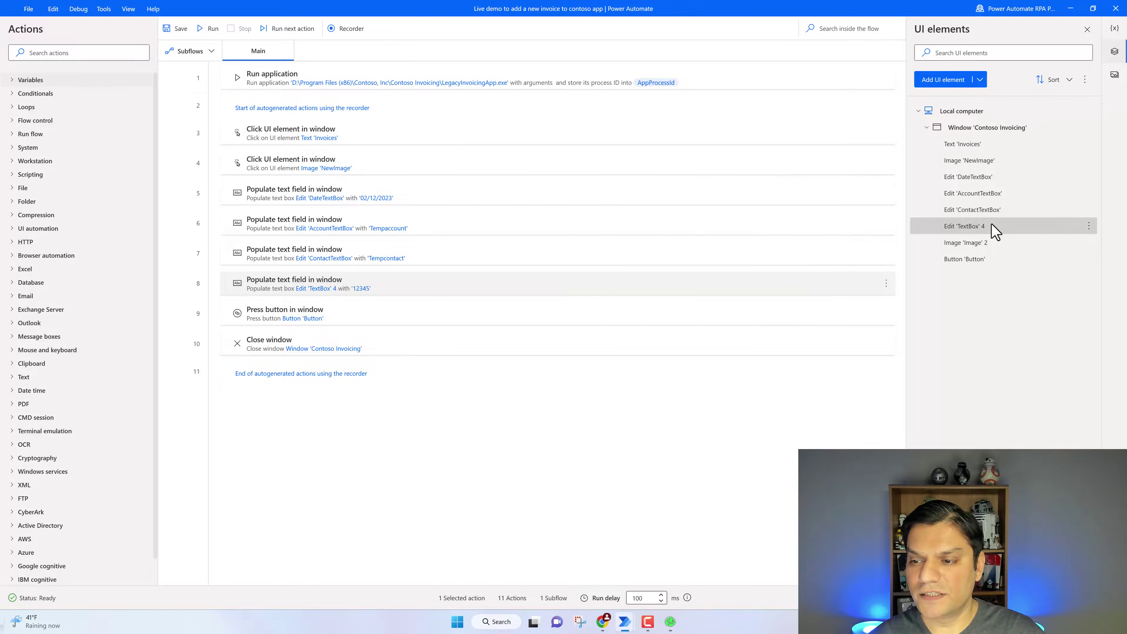
right_click(994, 229)
click(893, 255)
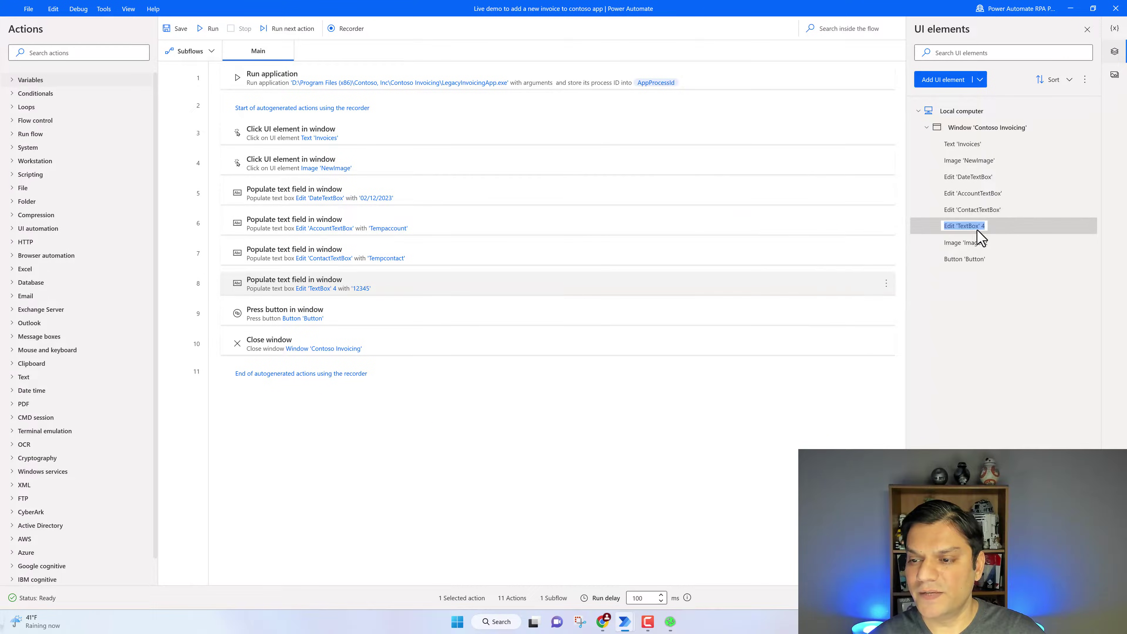
click(960, 226)
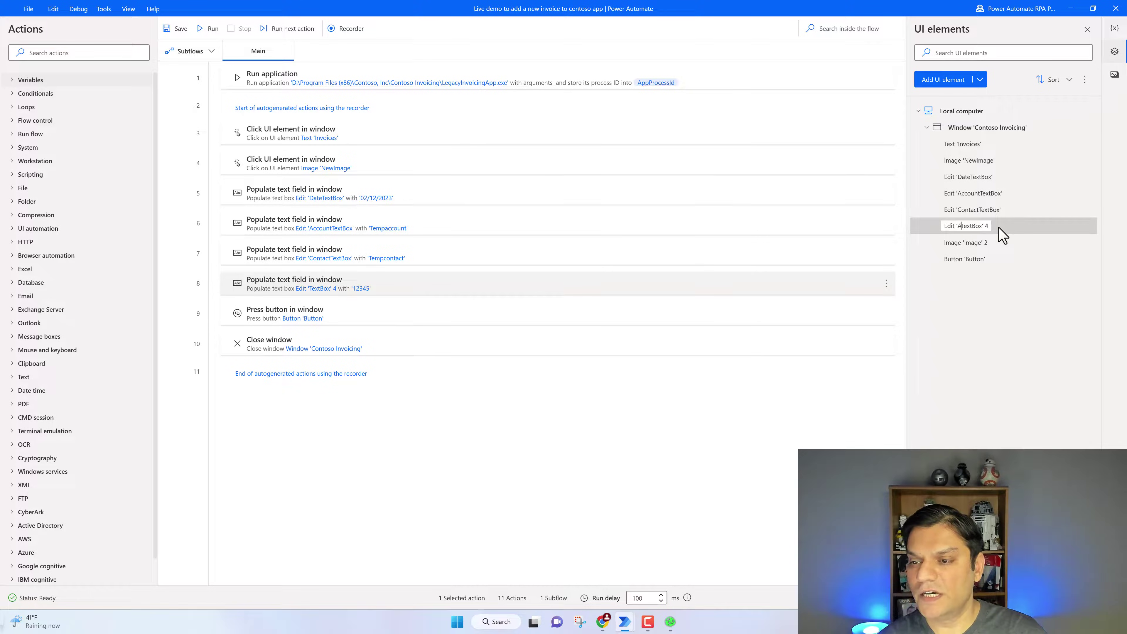
text(Ammo)
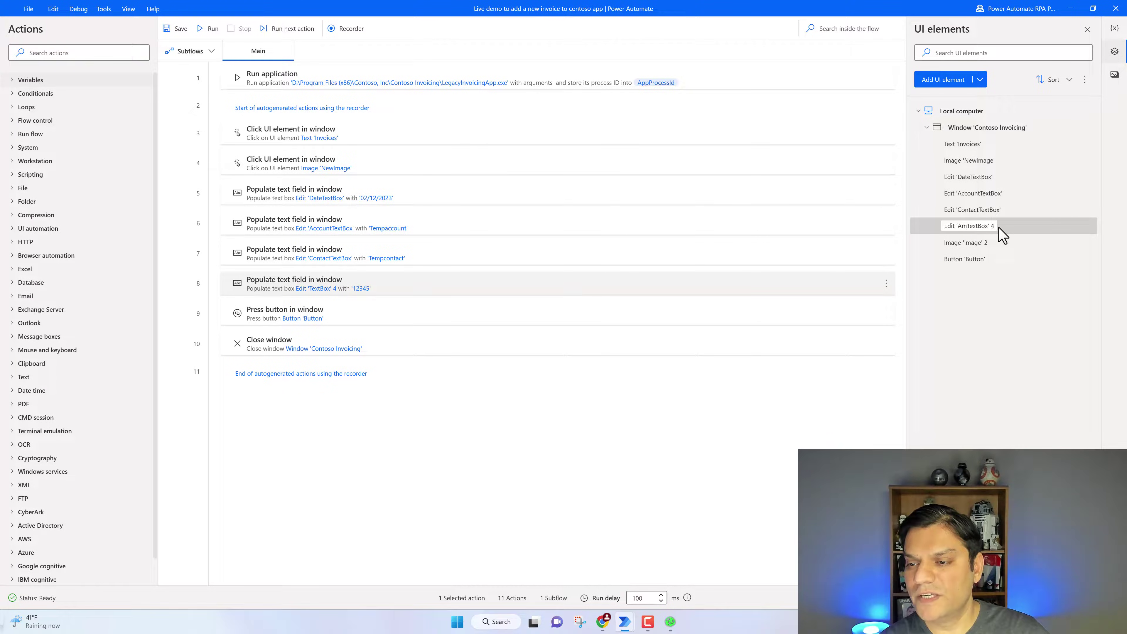
text(nt)
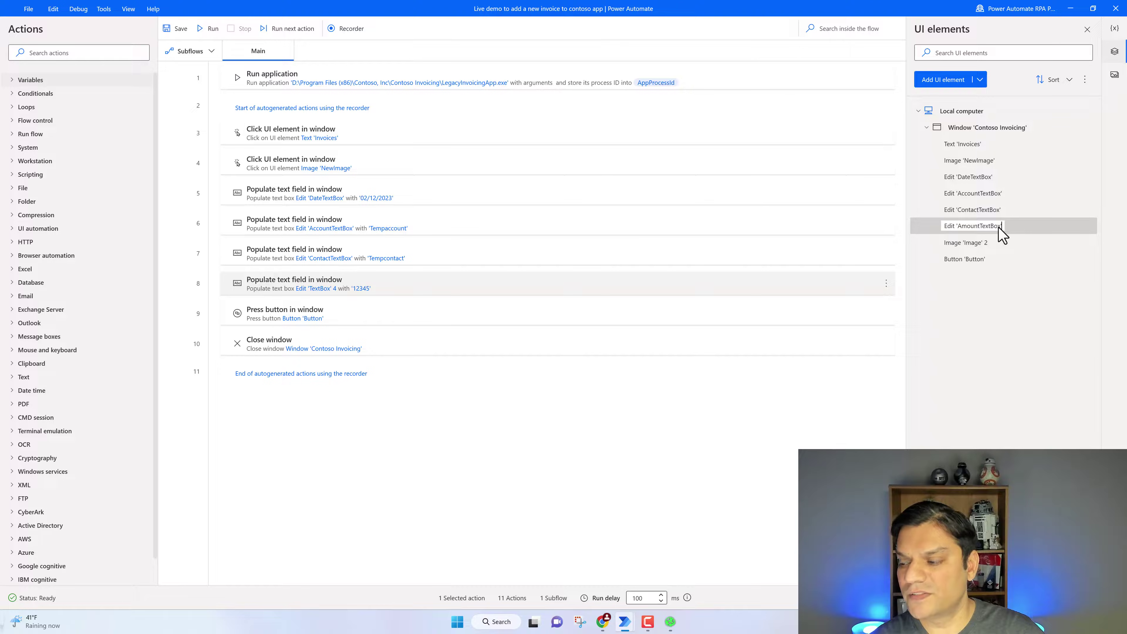
key(Return)
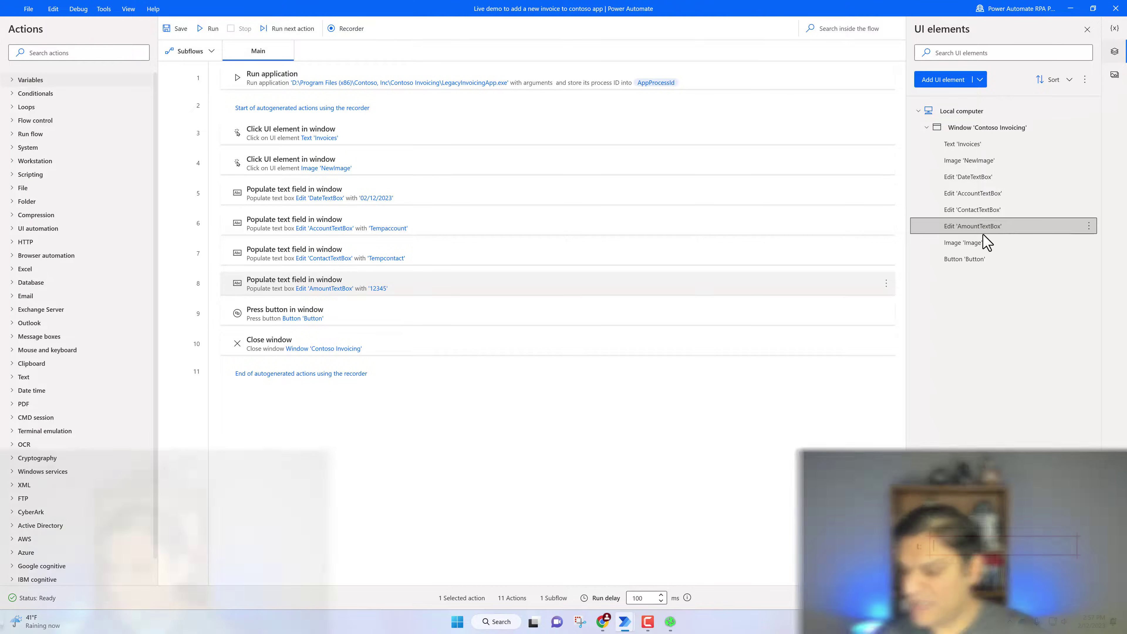
Rename the Image 2 element to SaveImage
mouse_move(994, 531)
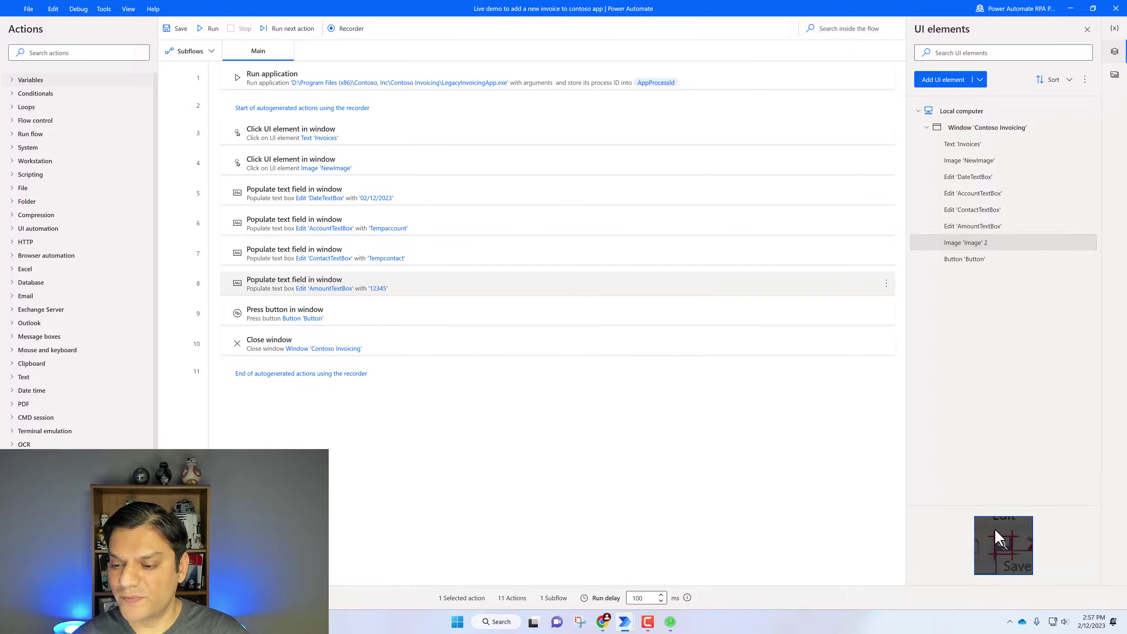
right_click(973, 247)
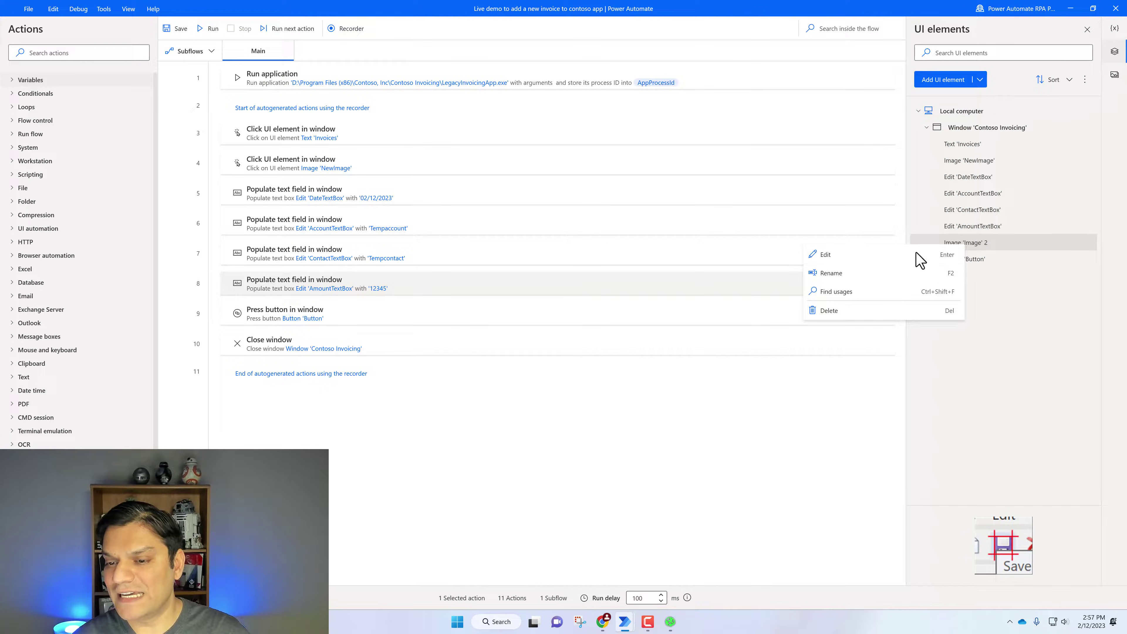
click(885, 272)
key(Right)
key(Left)
key(Left)
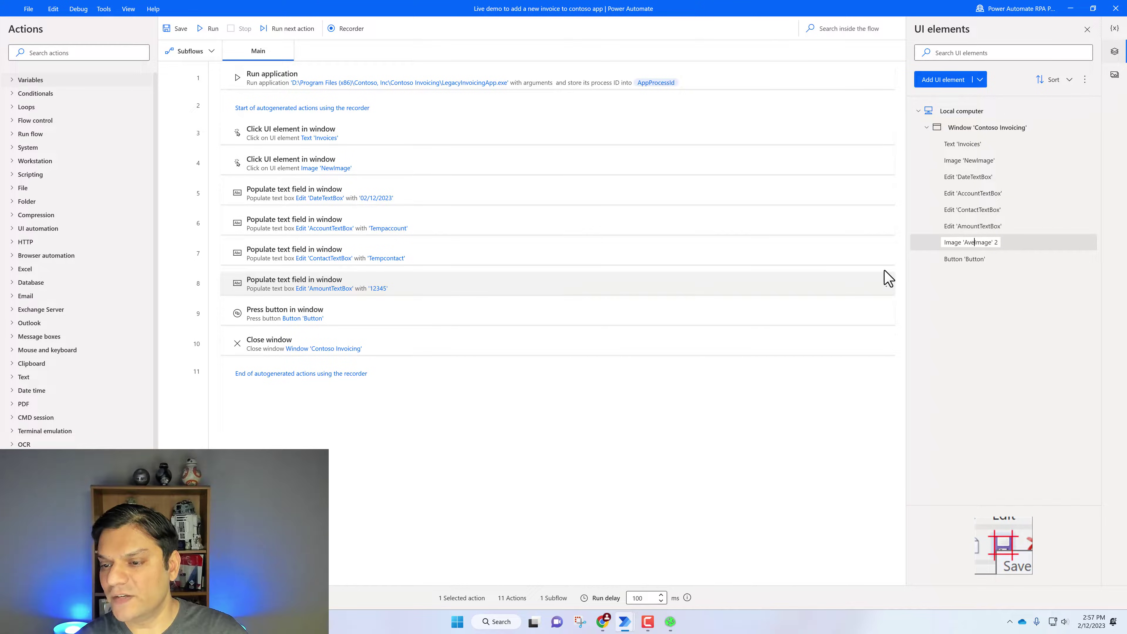
text(Save)
key(End)
key(BackSpace)
key(BackSpace)
key(Return)
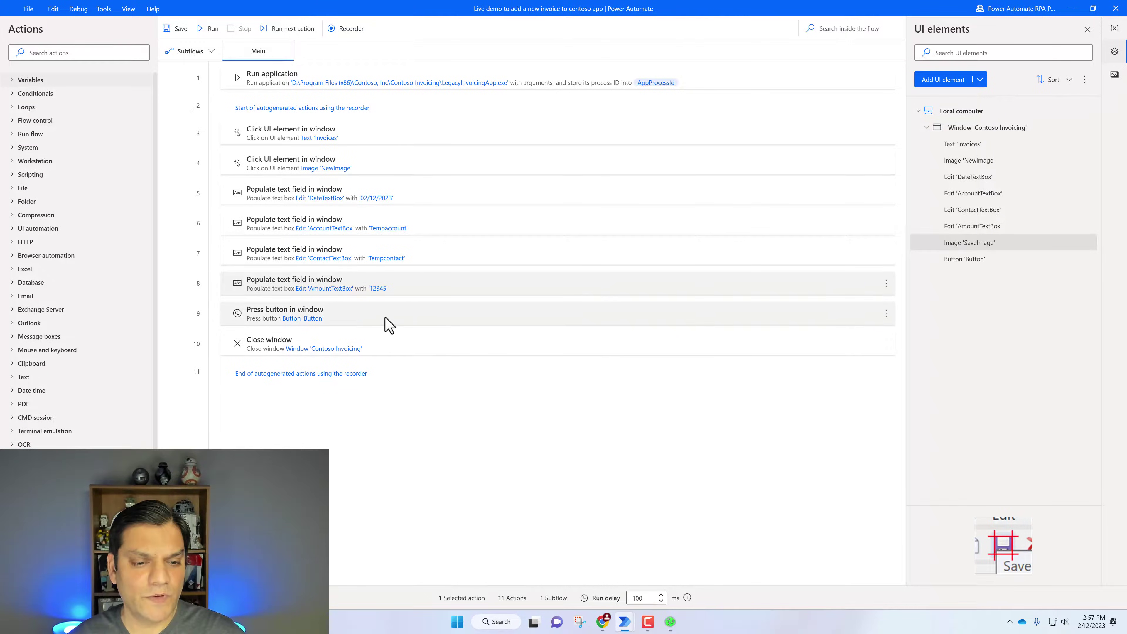
Delete the recorded 'Press button in window' step and save the desktop flow
click(384, 318)
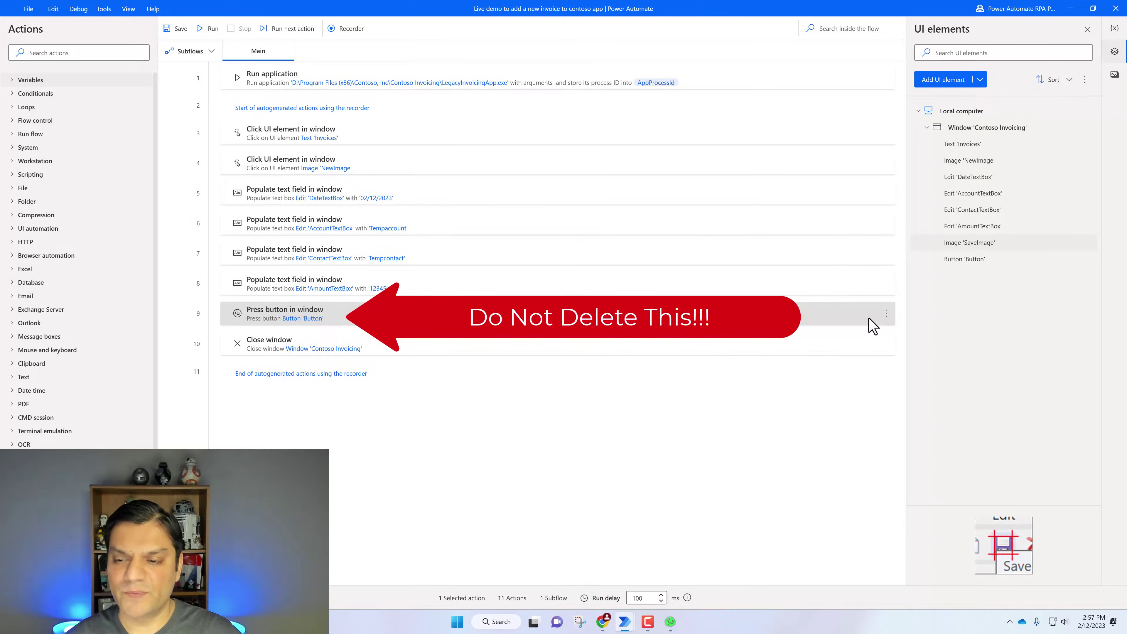
click(886, 313)
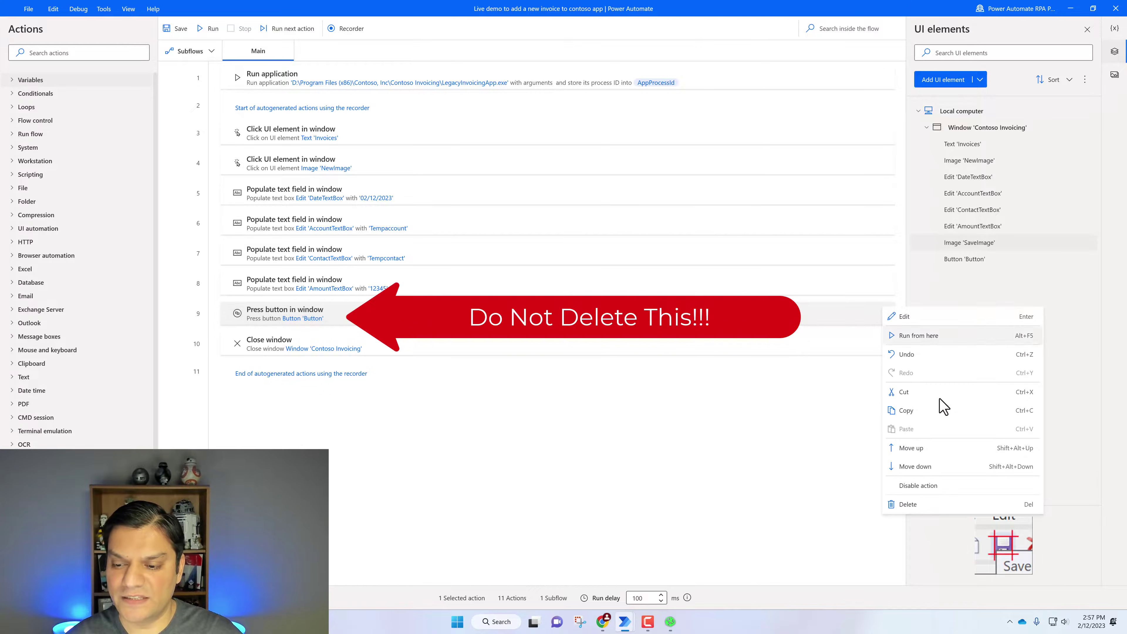
click(931, 511)
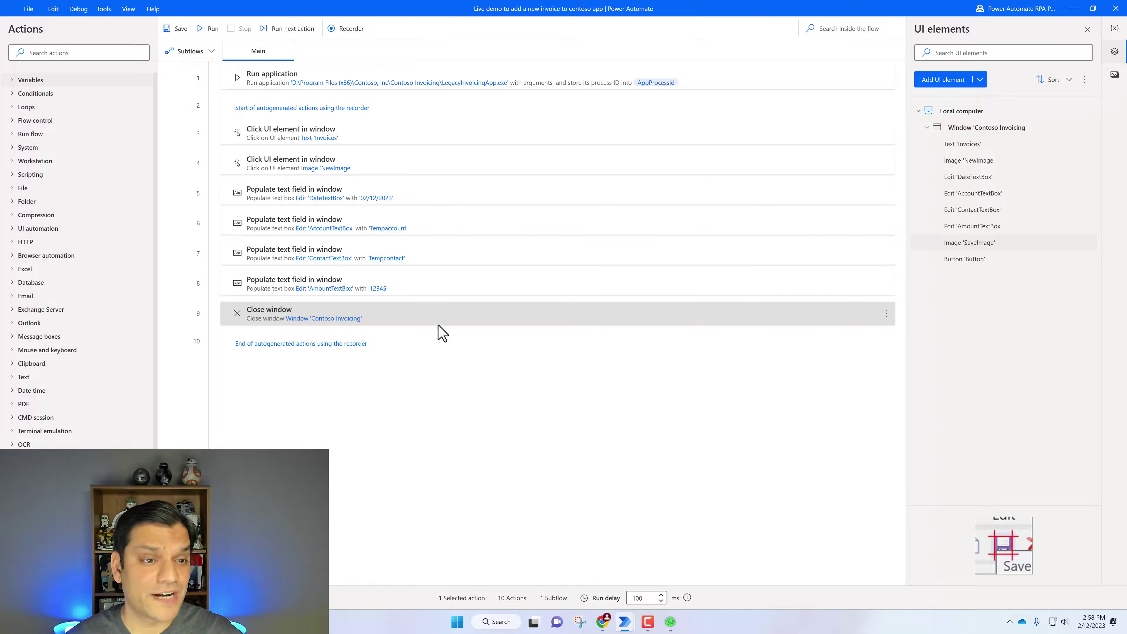
click(177, 29)
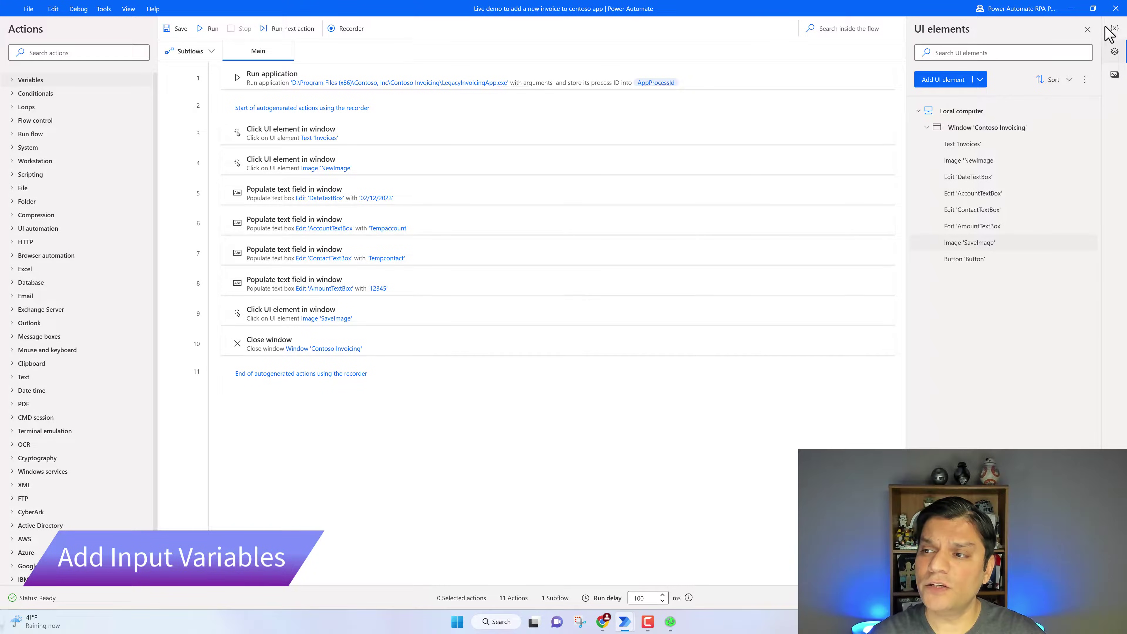
Create a text input variable Account with external name Account
click(1114, 28)
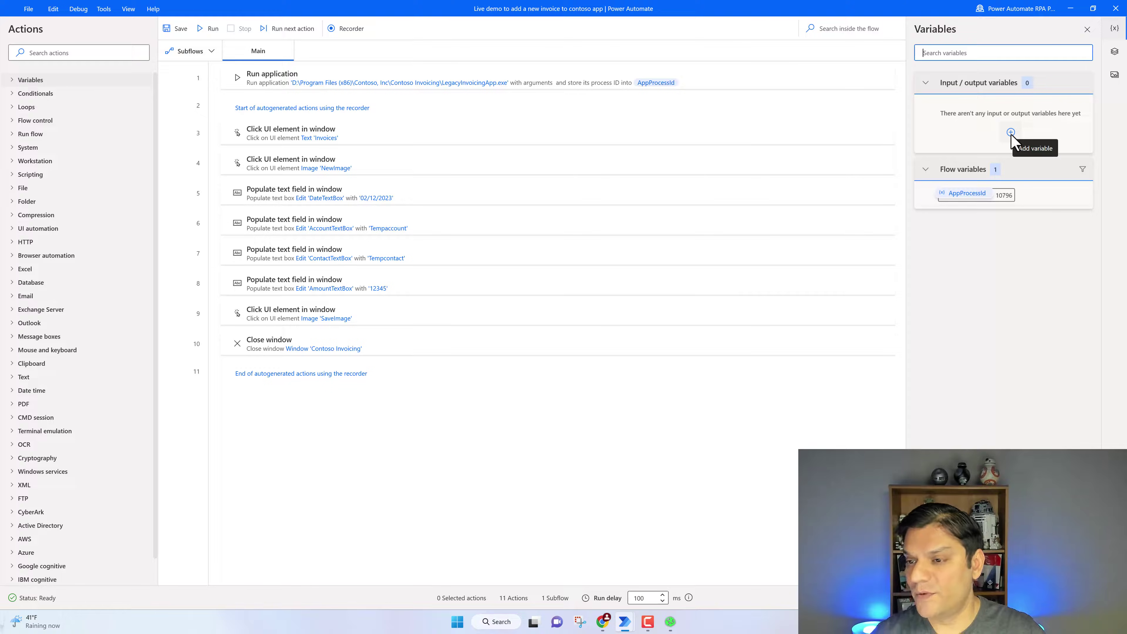
click(1011, 133)
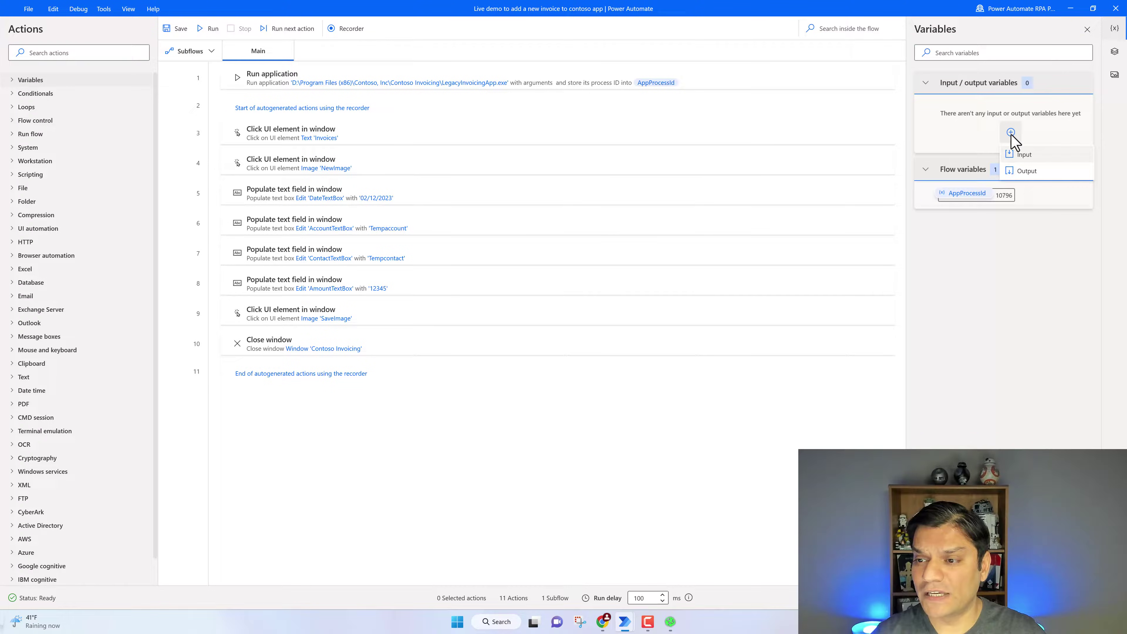
click(1028, 162)
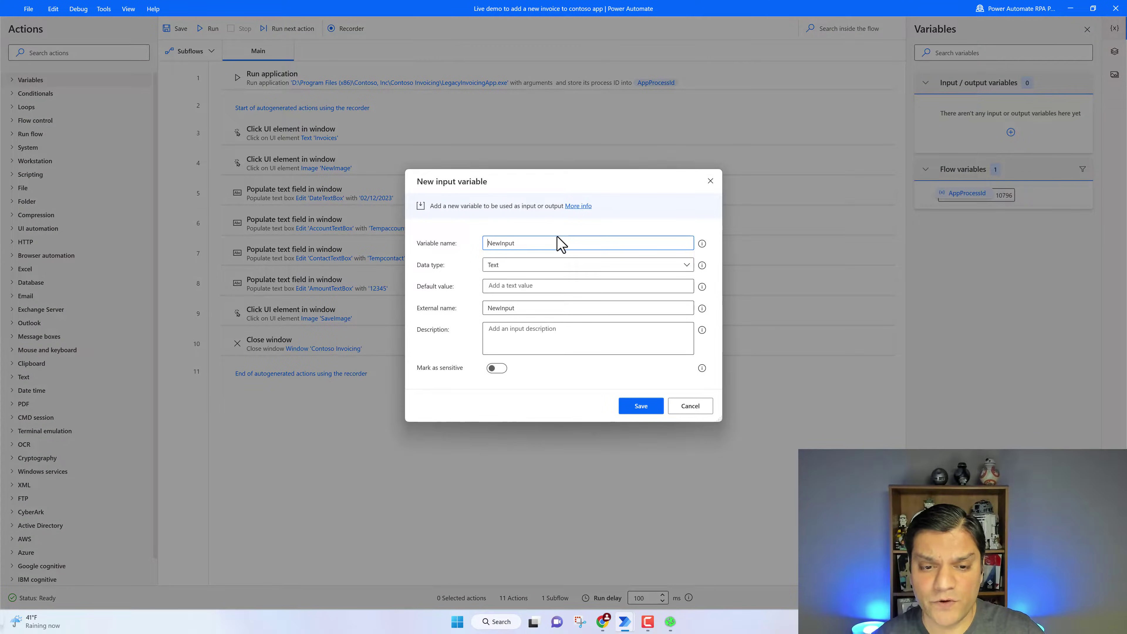
text(Acc)
key(Delete)
key(Delete)
key(Delete)
key(Delete)
key(Delete)
key(Delete)
key(Delete)
key(Delete)
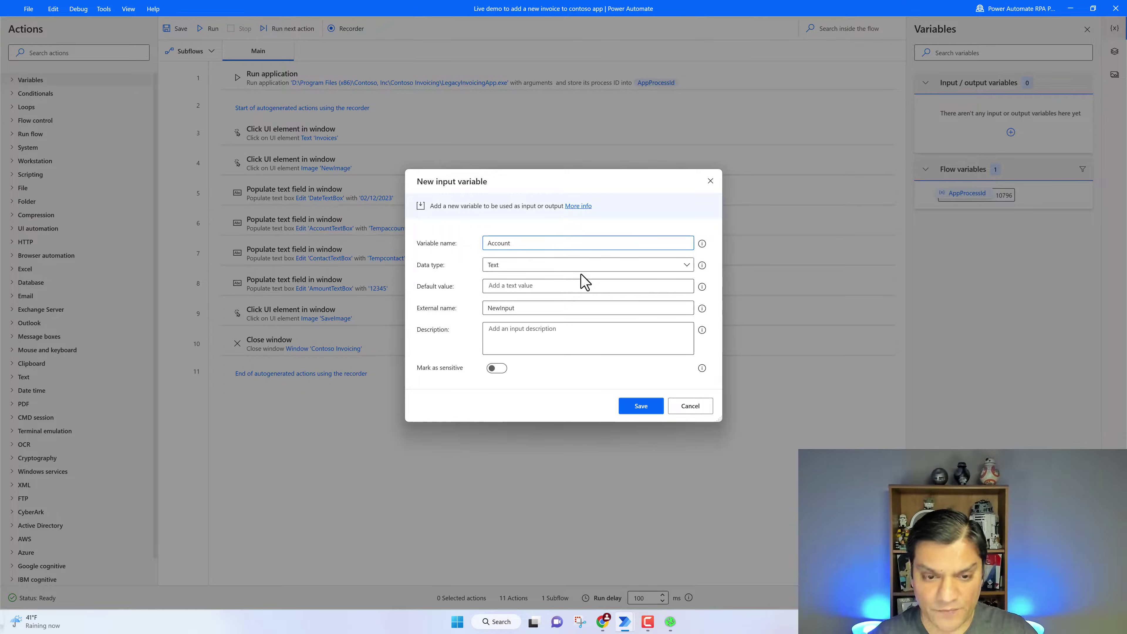
key(ctrl+a)
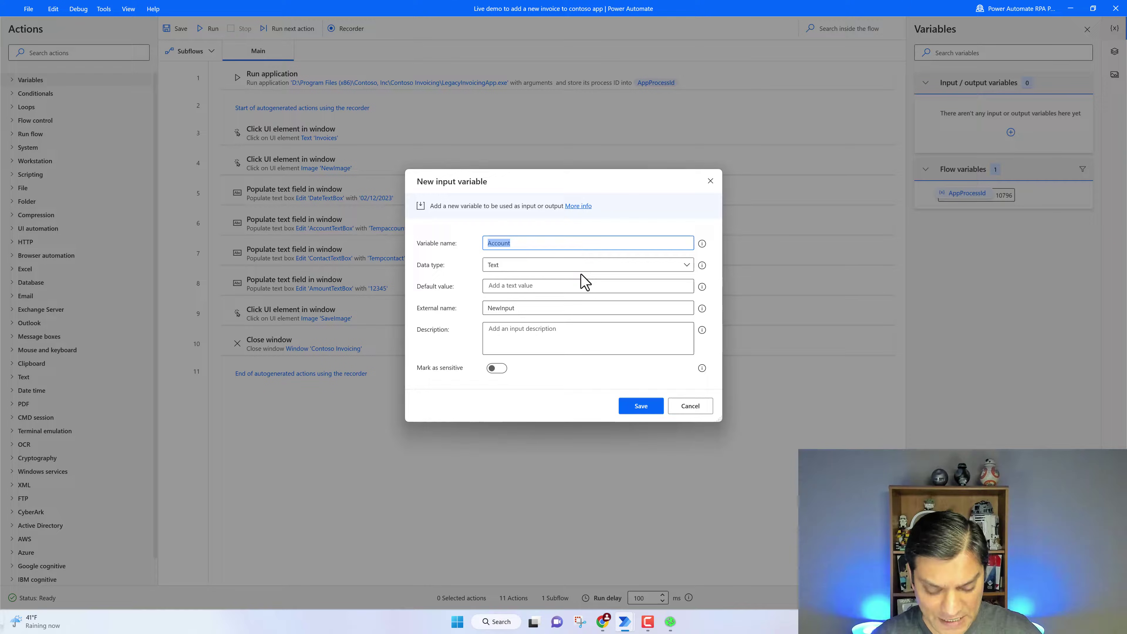
click(543, 310)
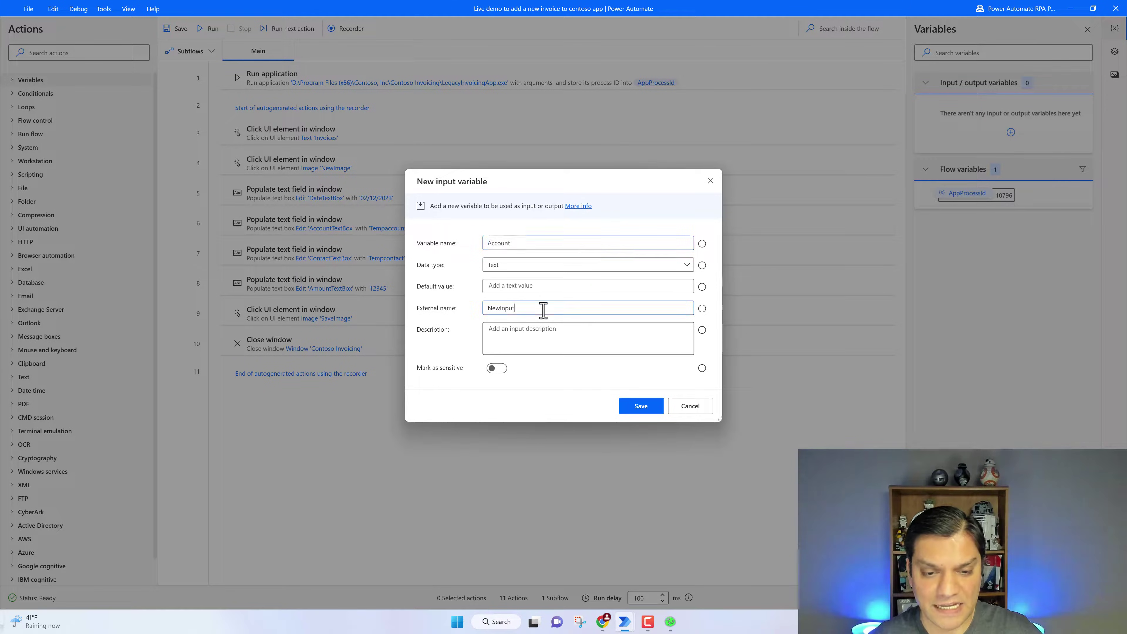
key(BackSpace)
key(BackSpace)
key(BackSpace)
key(BackSpace)
key(BackSpace)
key(BackSpace)
text(Account)
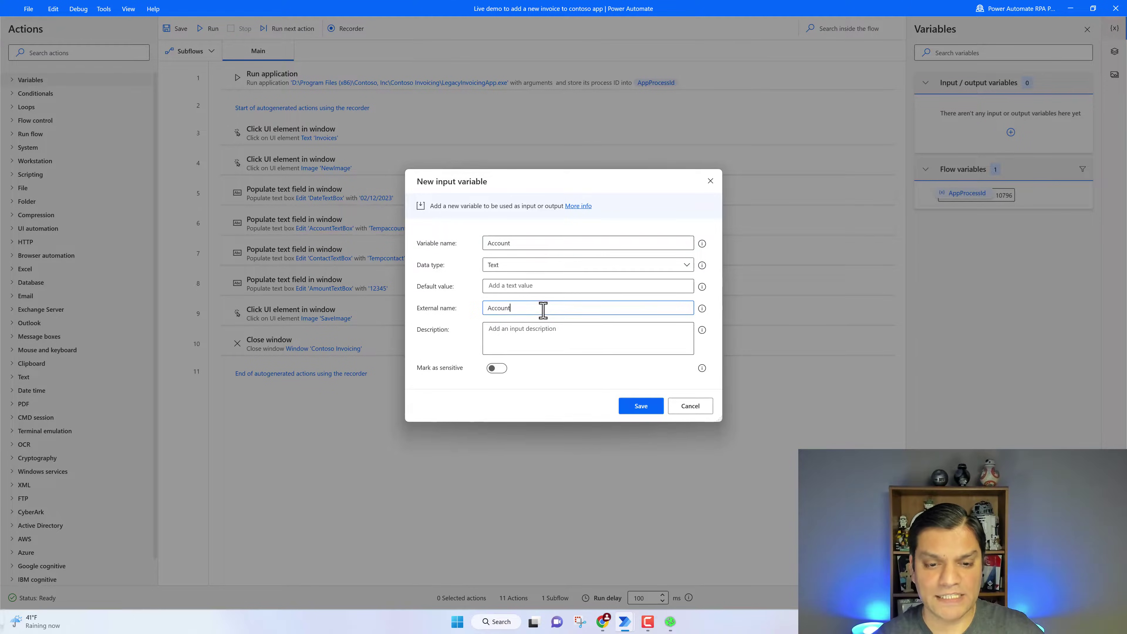
click(625, 409)
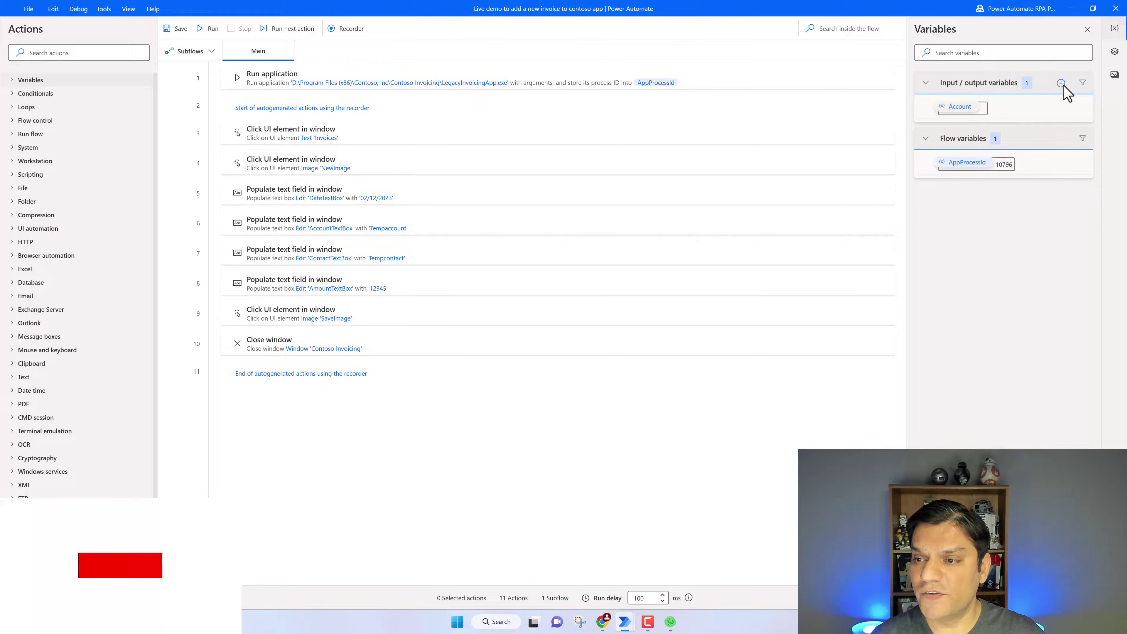
Create a text input variable Amount with external name Amount
click(1060, 83)
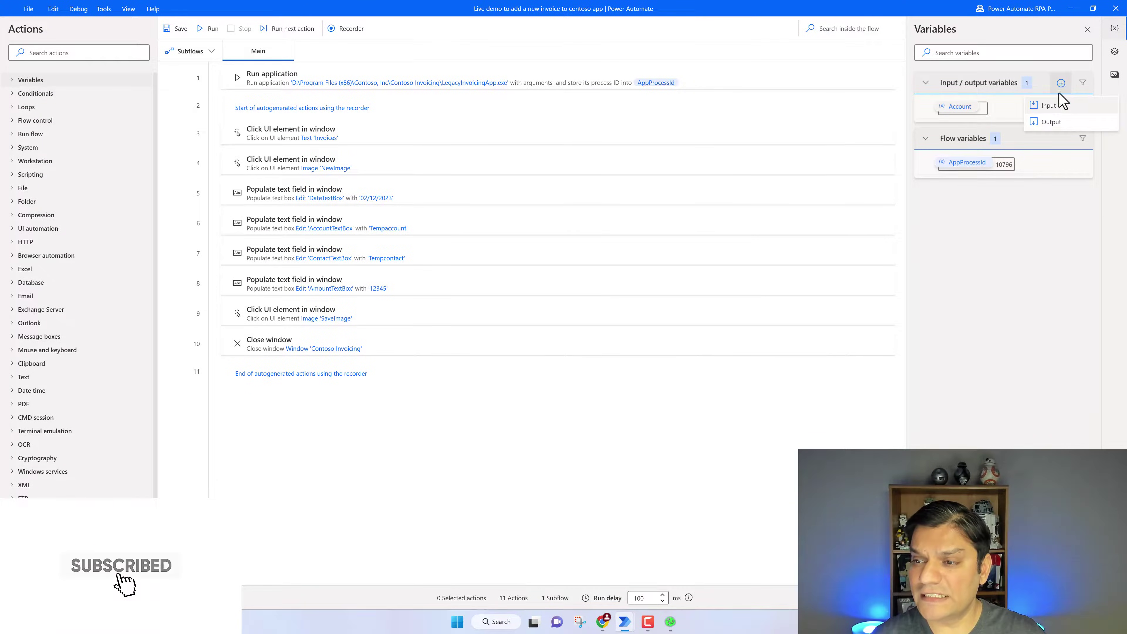
click(1056, 106)
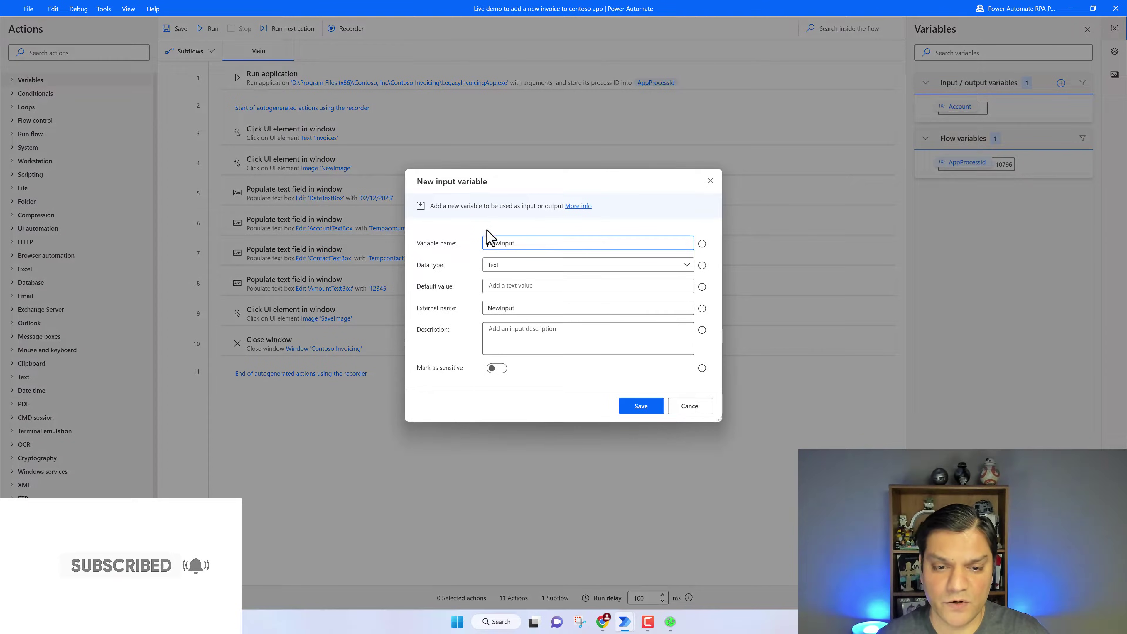
drag(524, 244, 475, 248)
key(BackSpace)
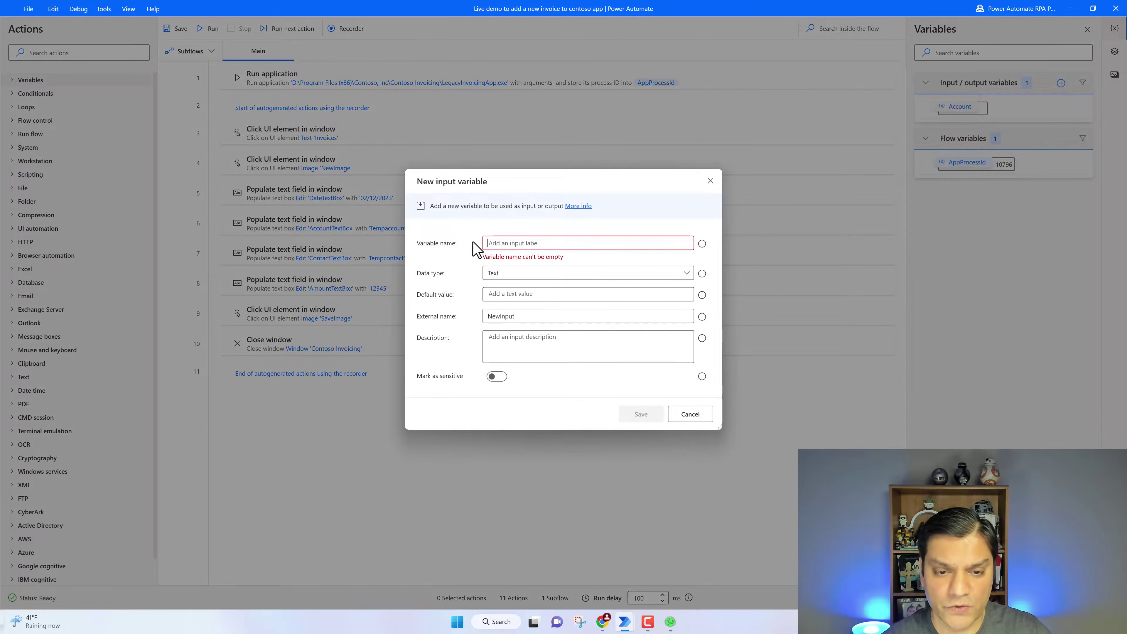
text(Amount)
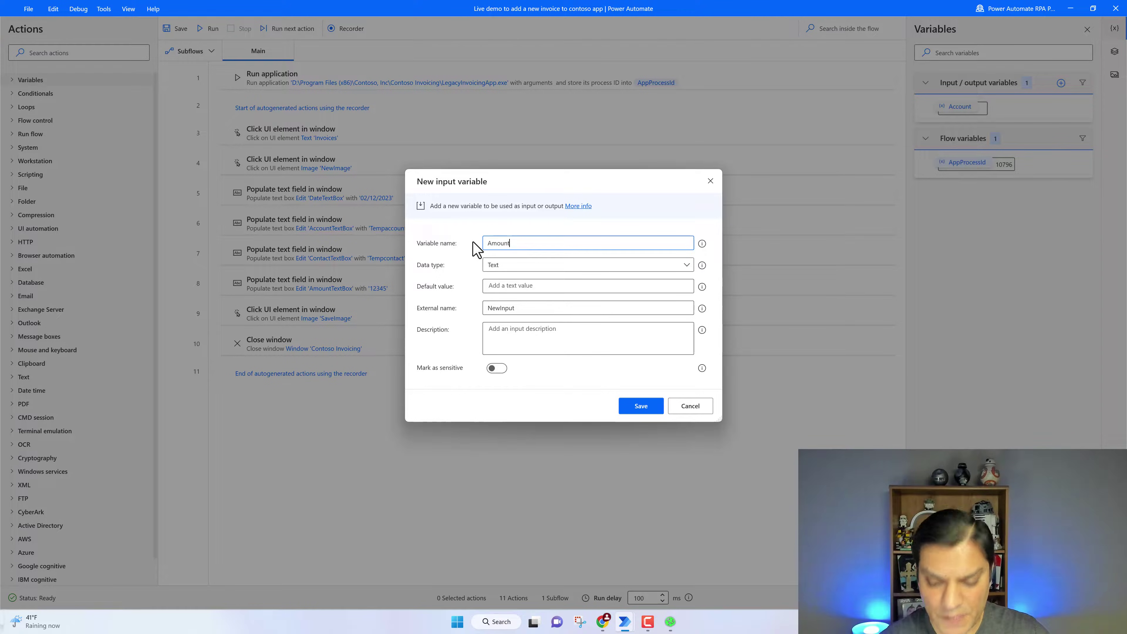
key(ctrl+a)
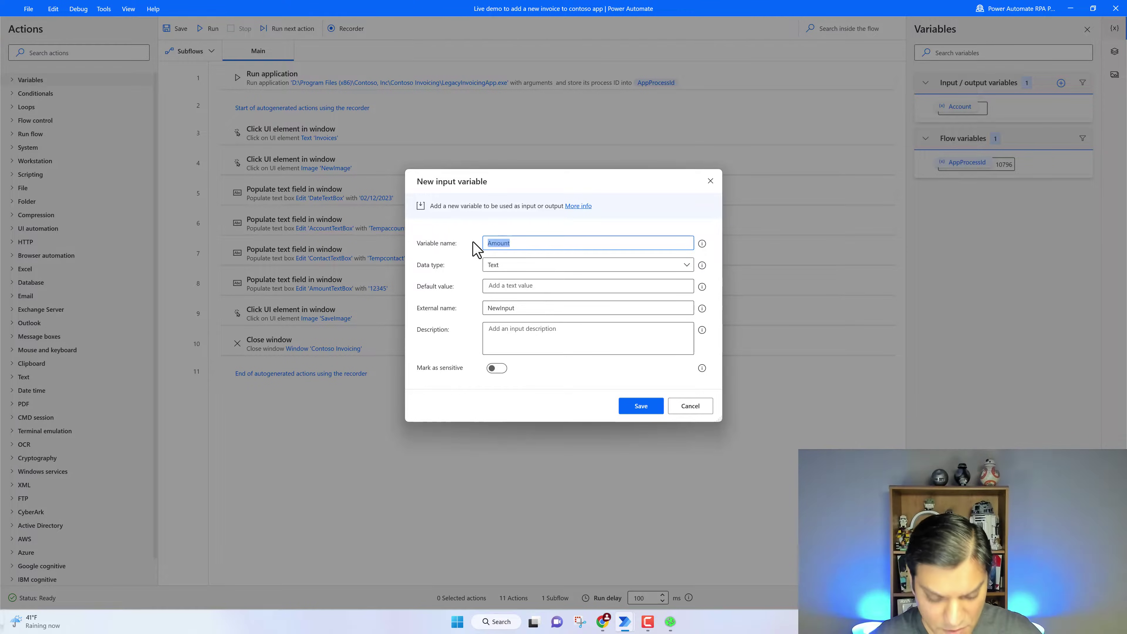
click(524, 310)
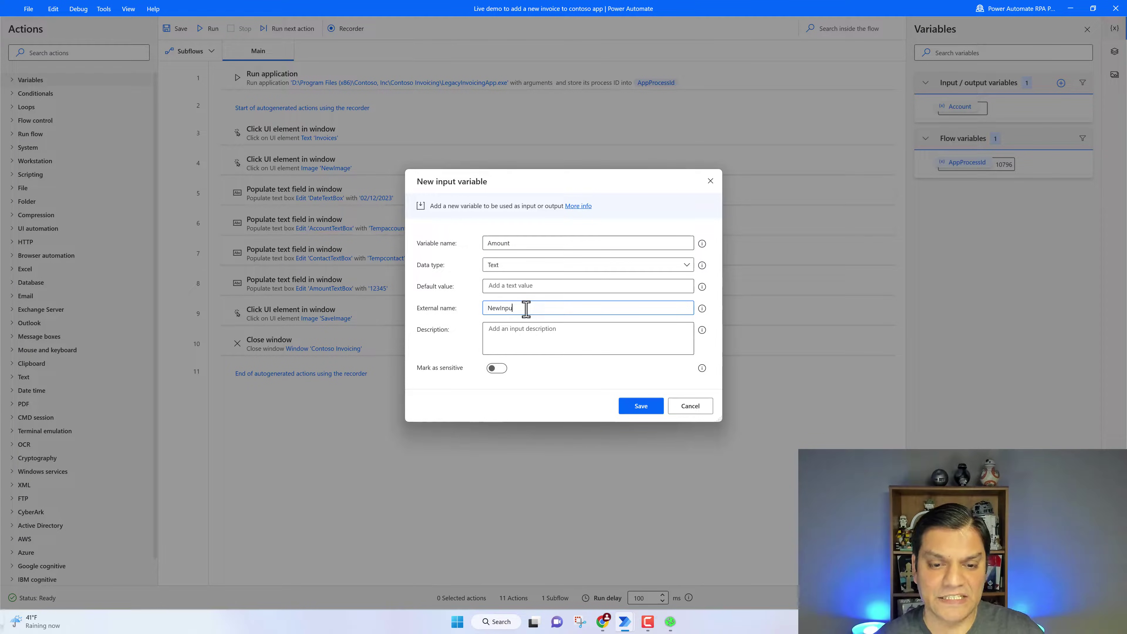
key(BackSpace)
key(BackSpace)
key(BackSpace)
key(BackSpace)
key(BackSpace)
key(BackSpace)
key(BackSpace)
text(Amount)
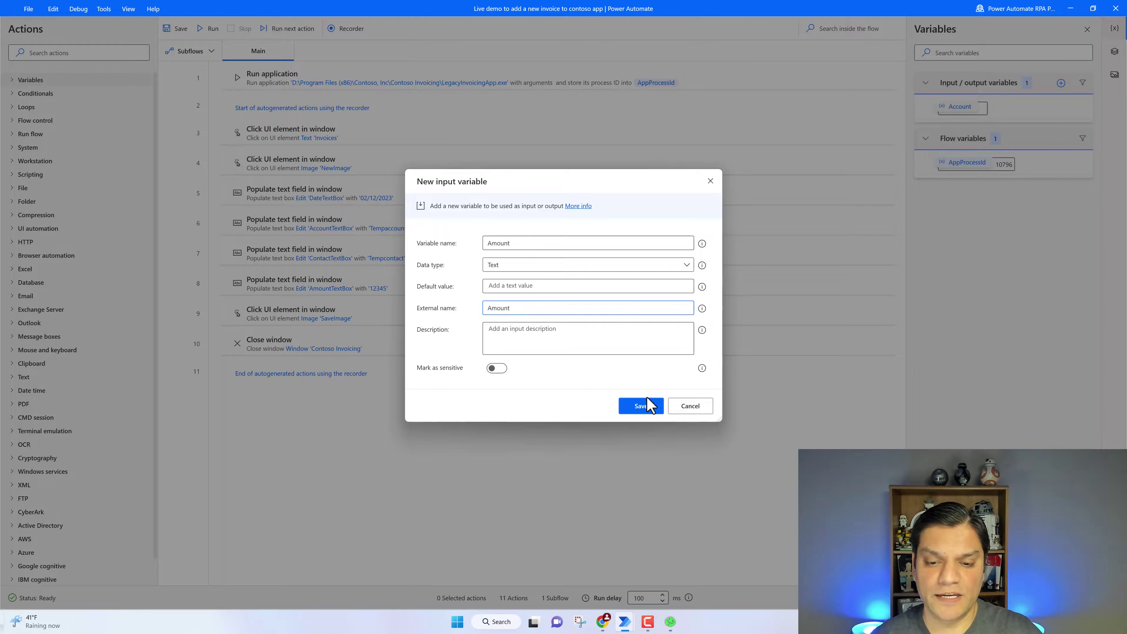
click(649, 404)
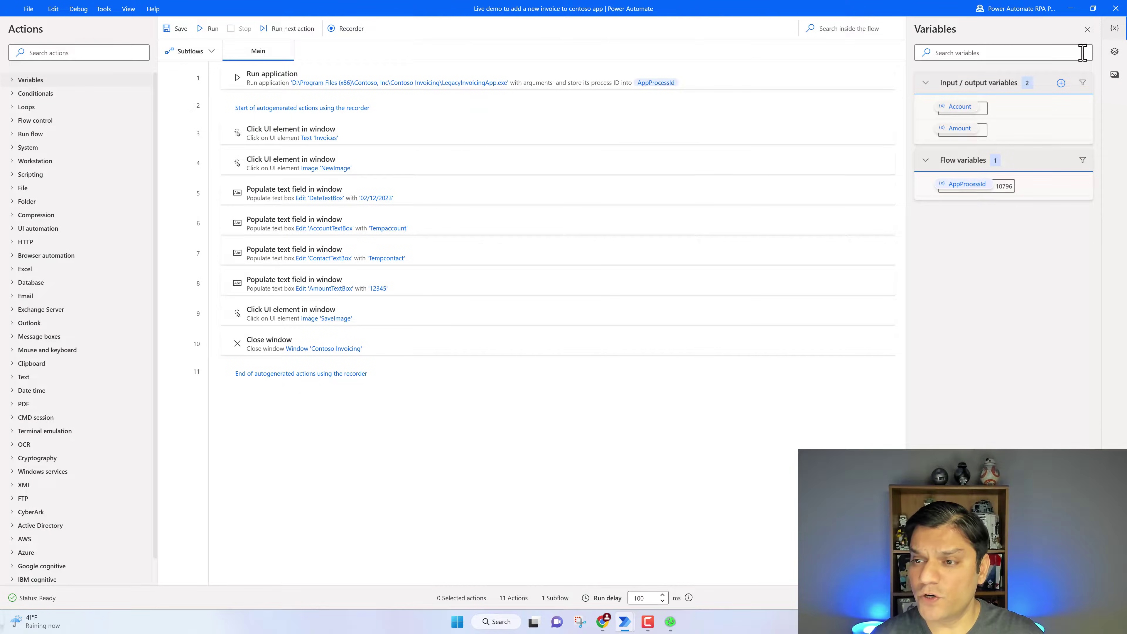
Add Contact and Date input variables, each with a matching external name
click(1060, 83)
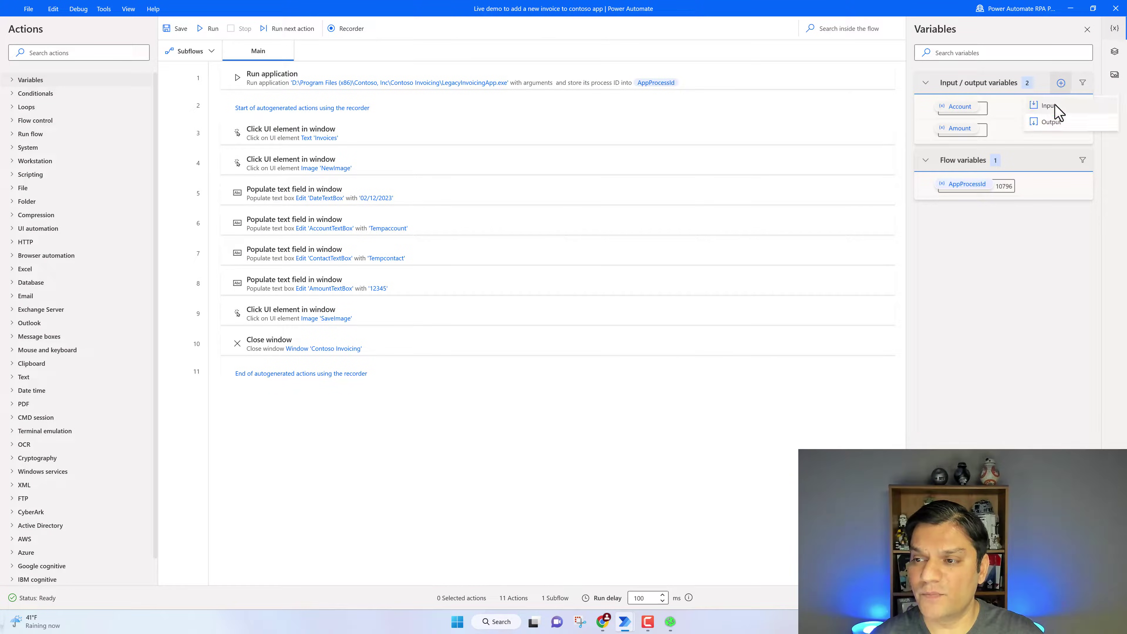
click(1055, 107)
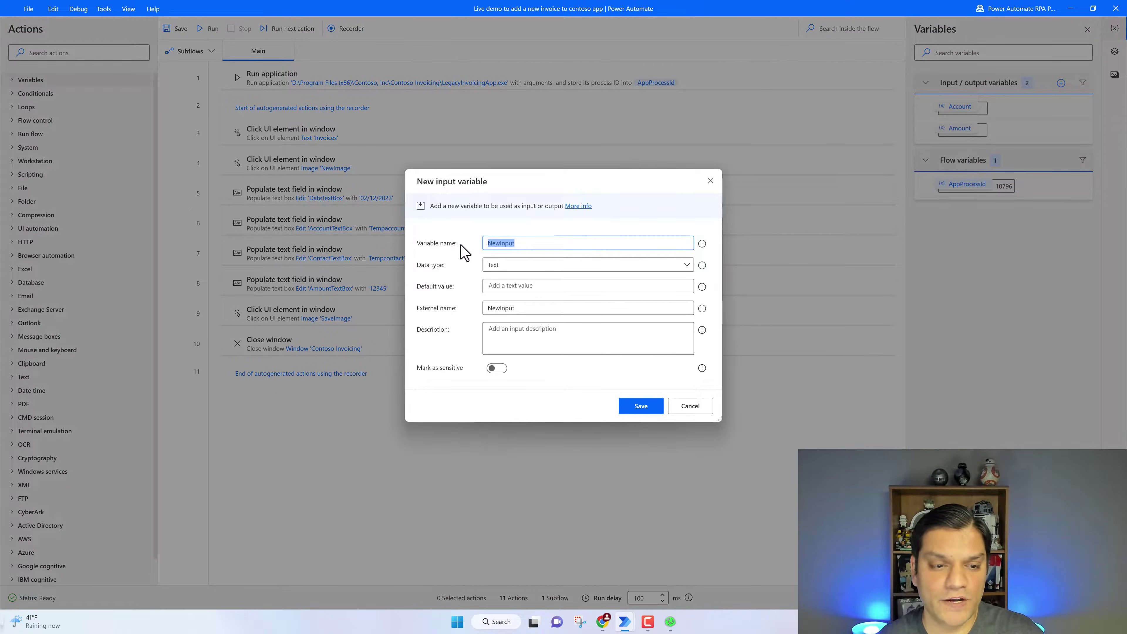
text(Contact)
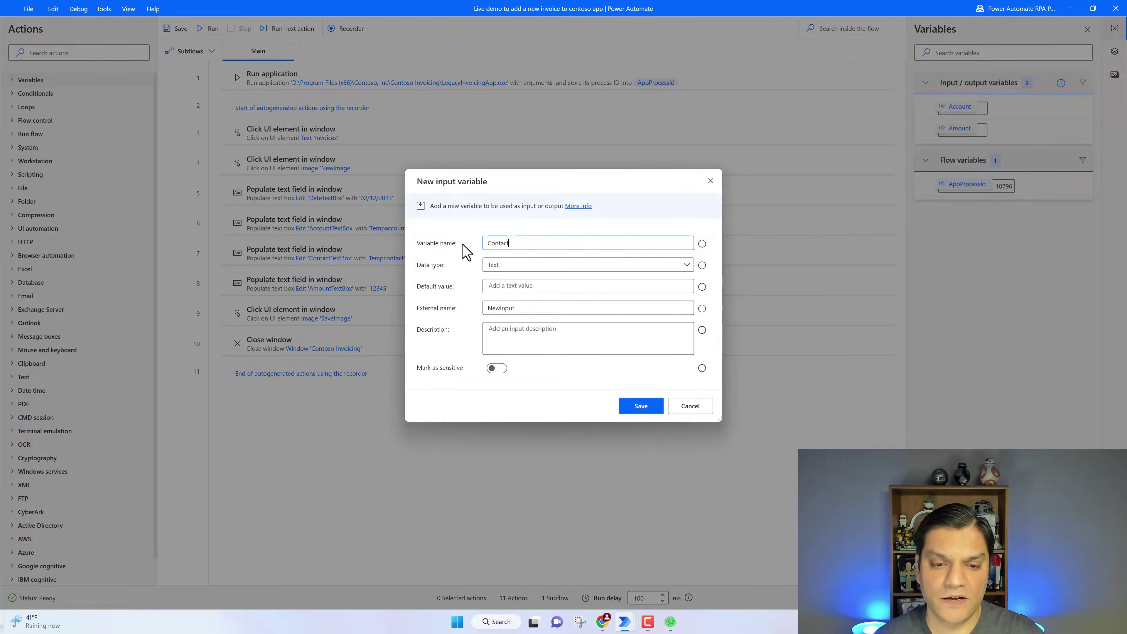
drag(515, 307, 487, 315)
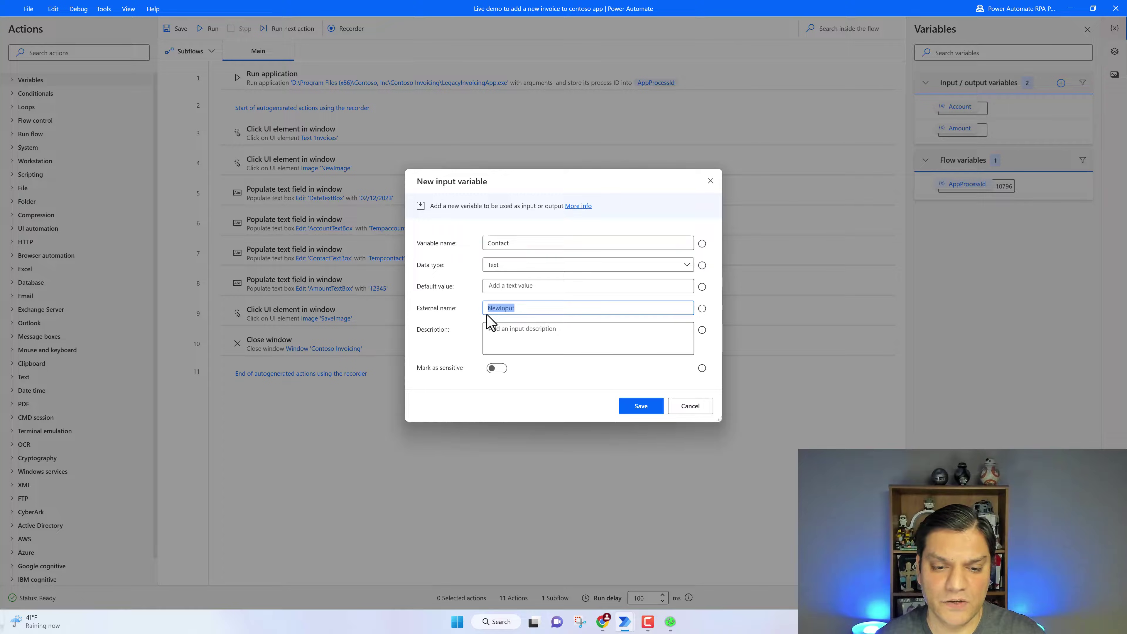
text(Contact)
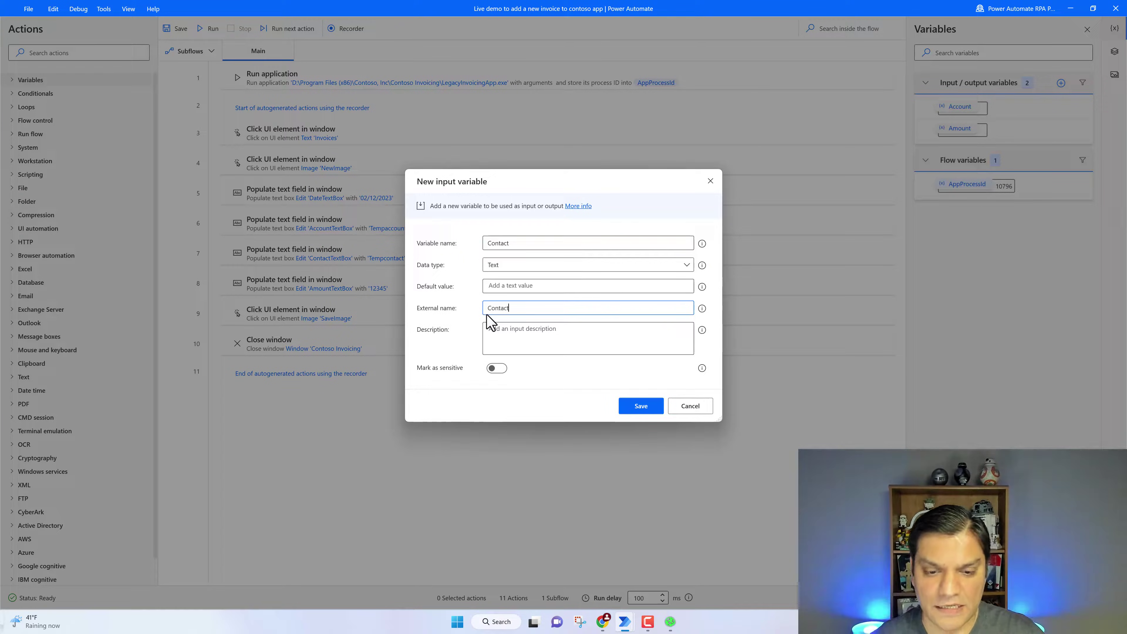
click(637, 406)
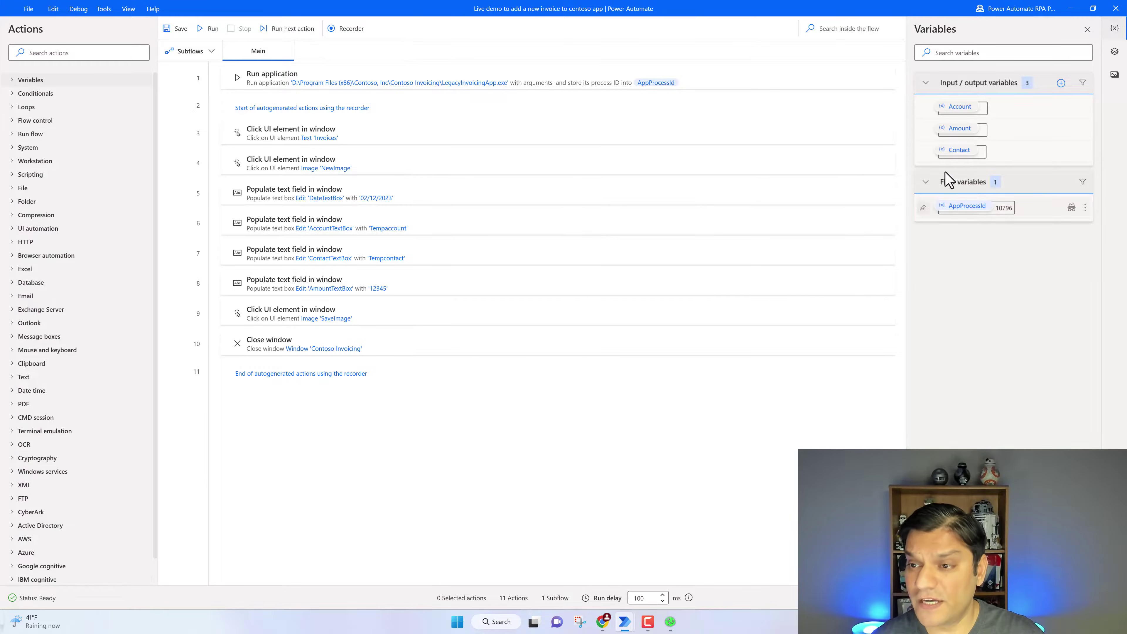
click(1060, 83)
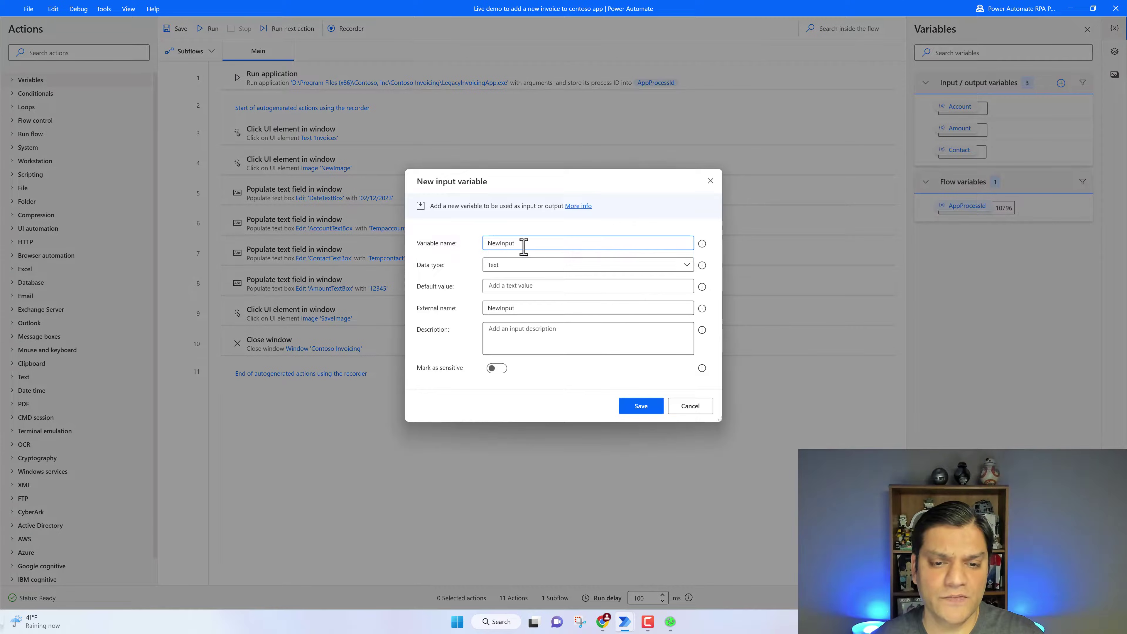
drag(523, 247, 440, 241)
text(Date)
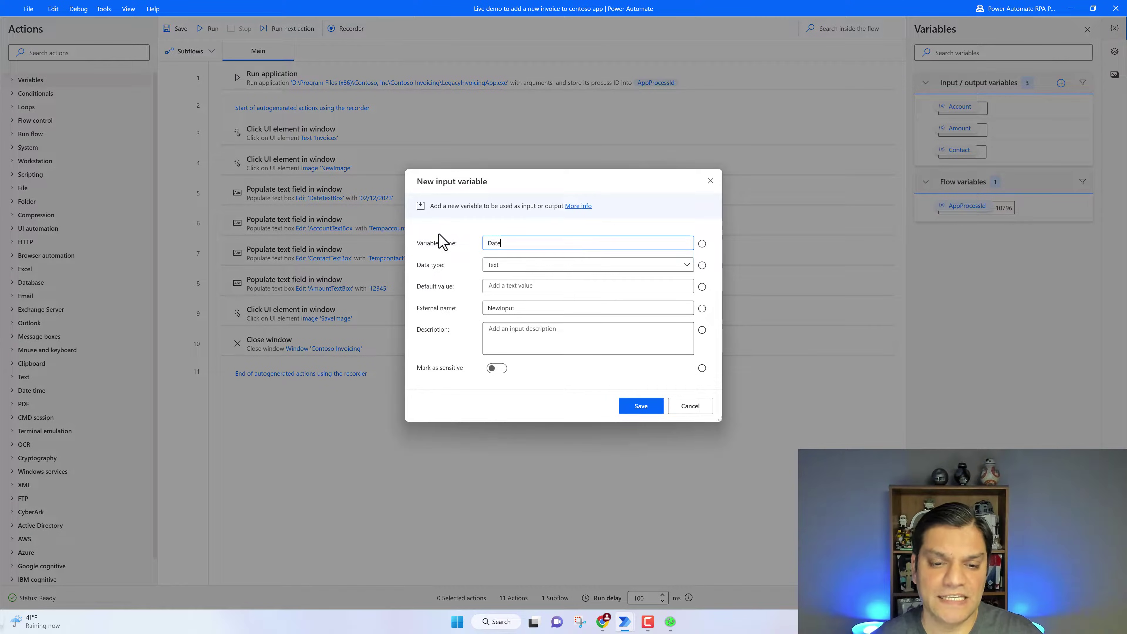
drag(535, 309, 422, 320)
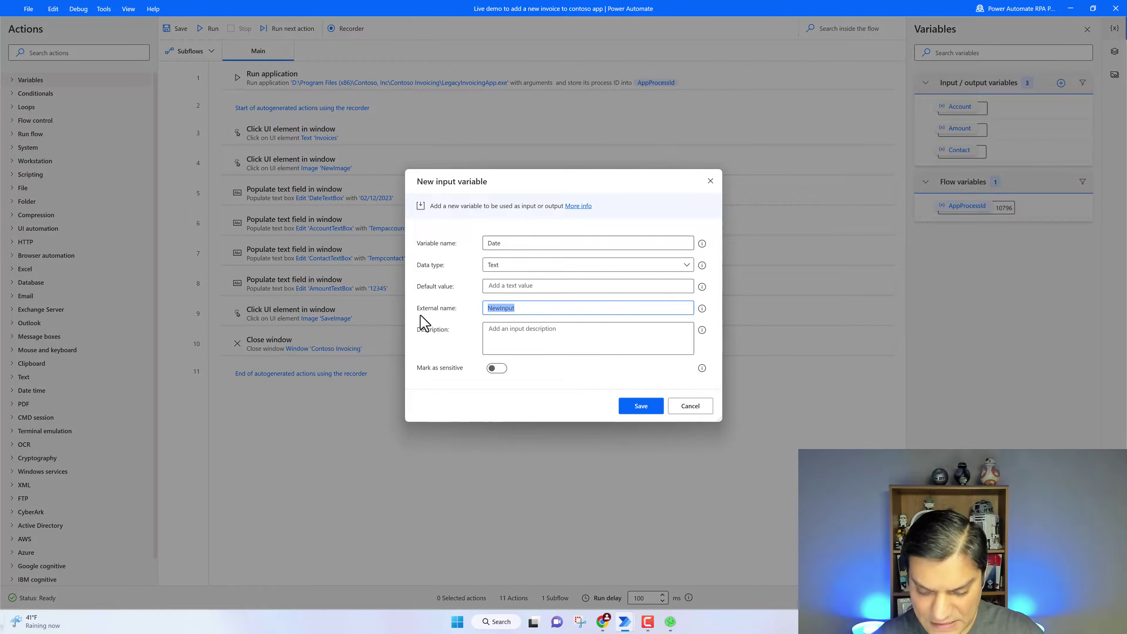
text(Date)
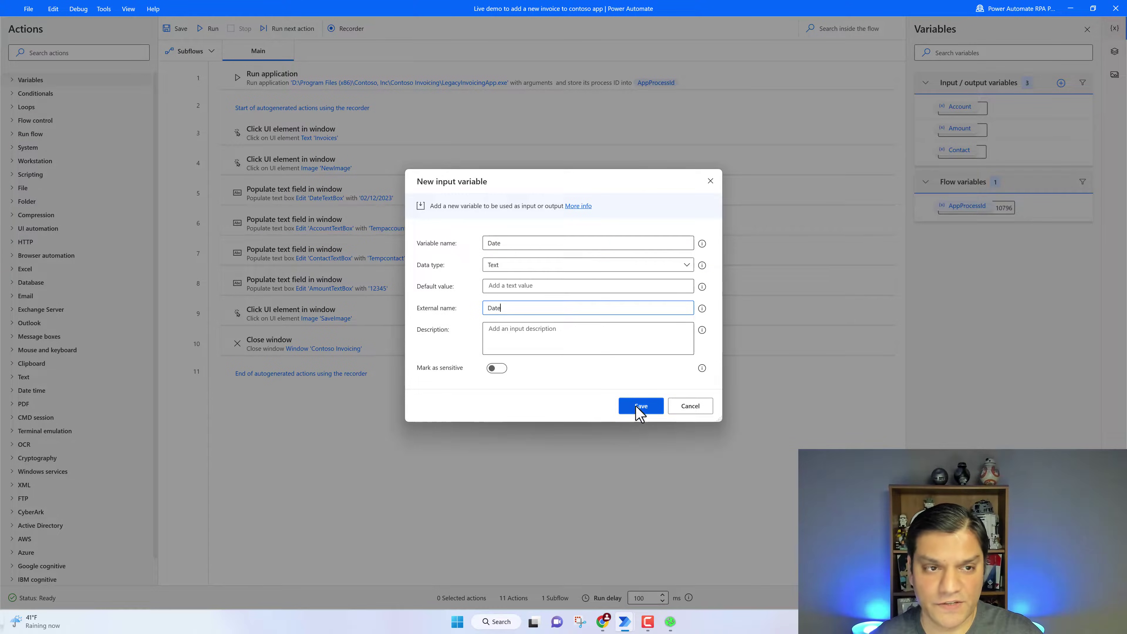
click(639, 412)
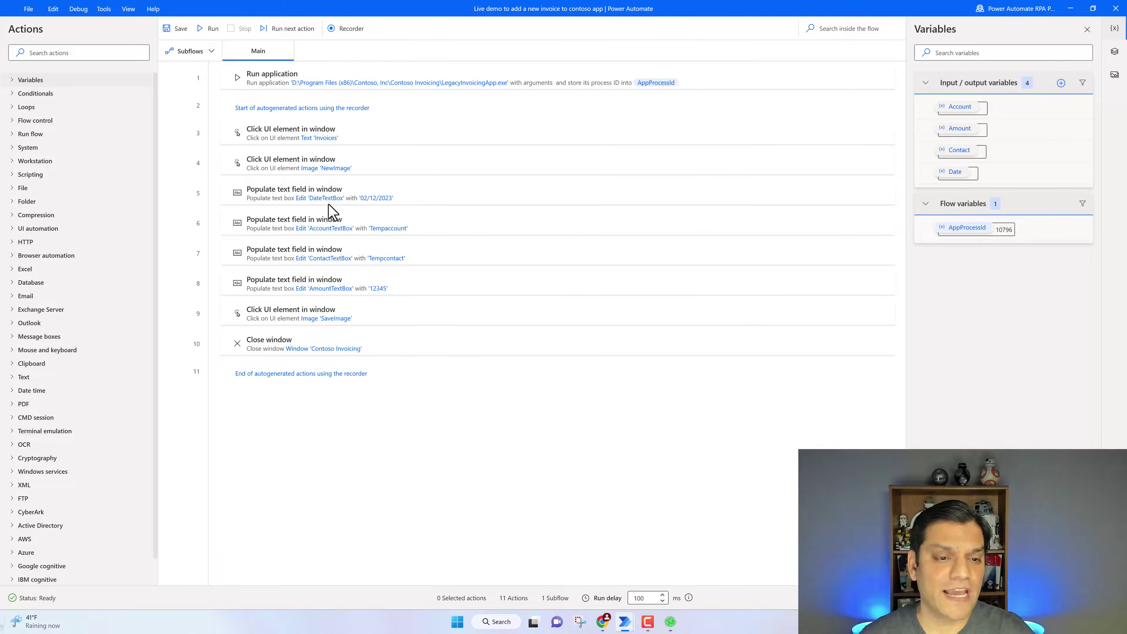
Make the date fill-in step use the %Date% variable
click(334, 197)
double_click(334, 197)
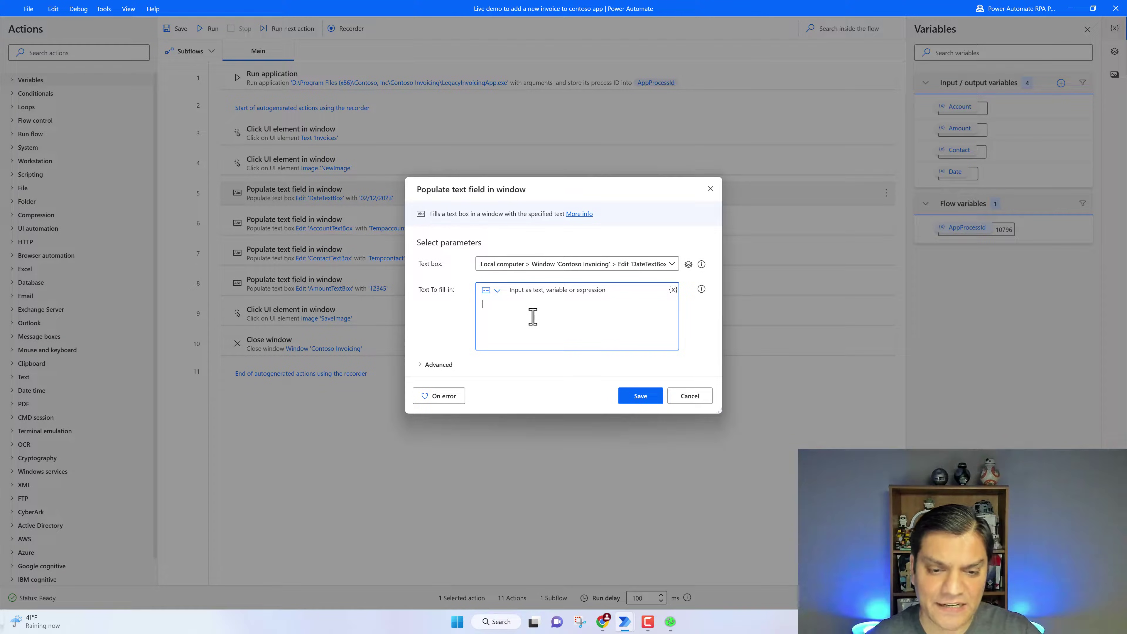
click(673, 290)
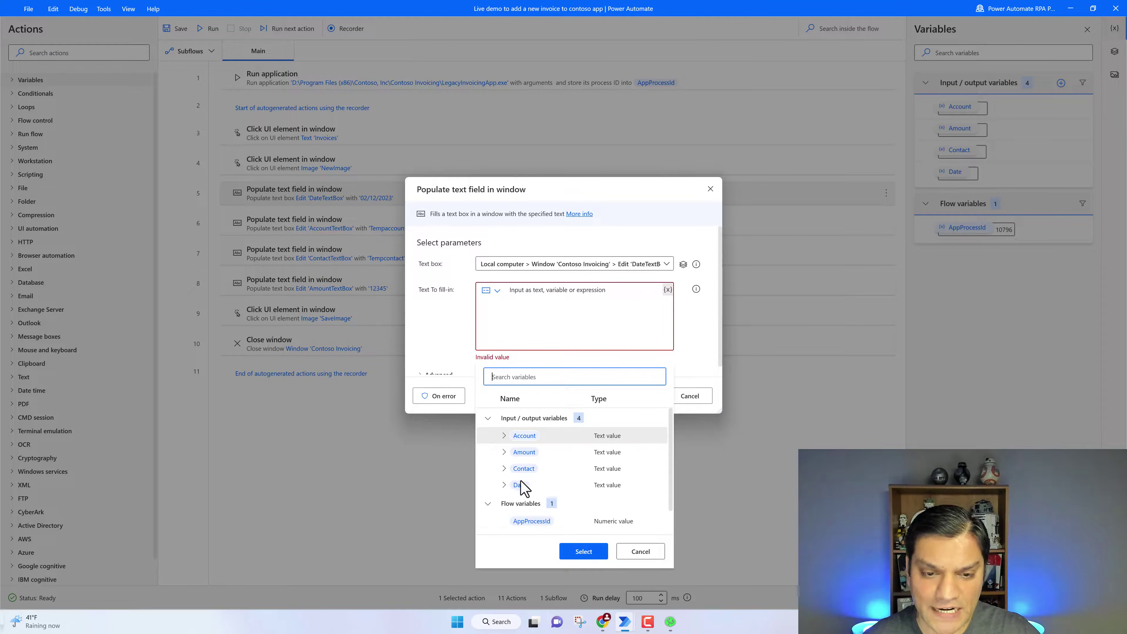
click(524, 485)
click(585, 552)
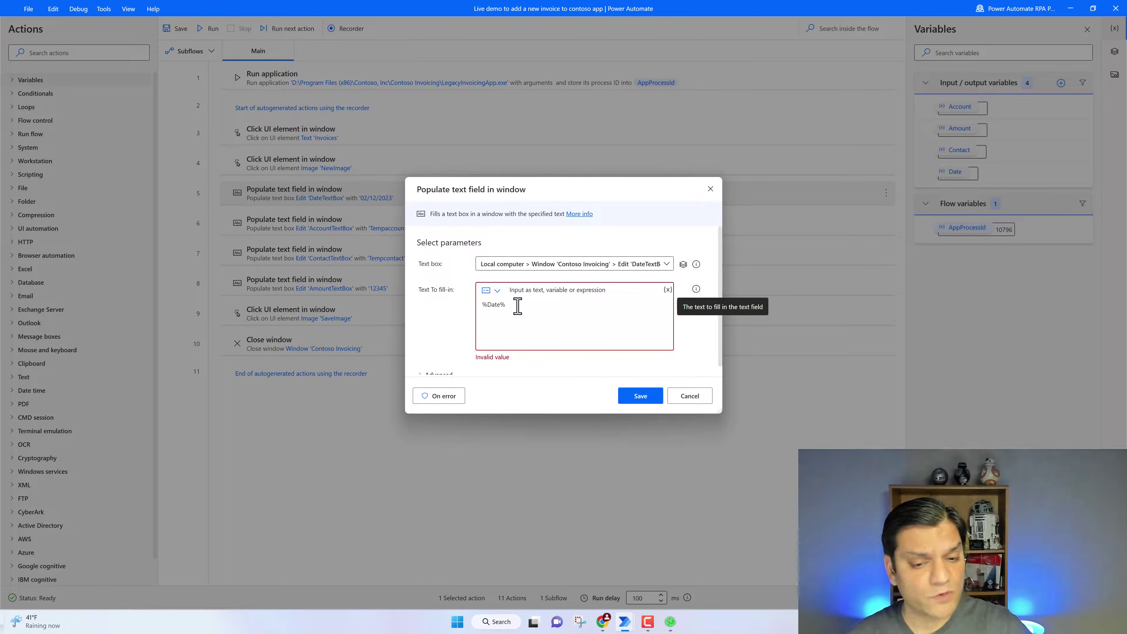
click(641, 400)
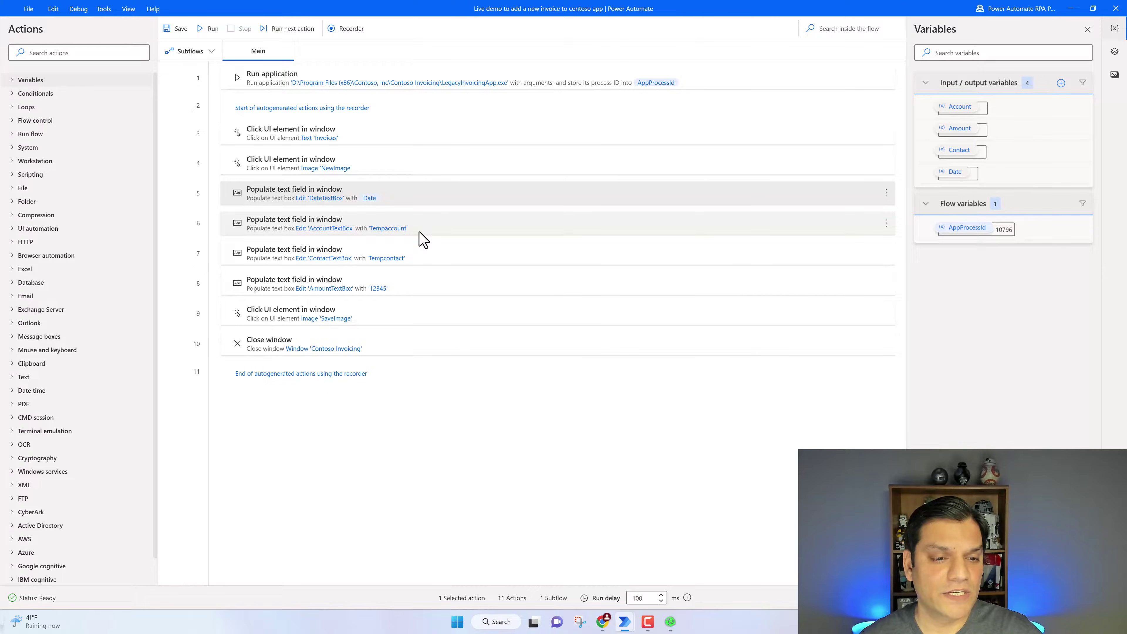
Replace the Tempaccount text in the account fill-in step with %Account%
double_click(441, 232)
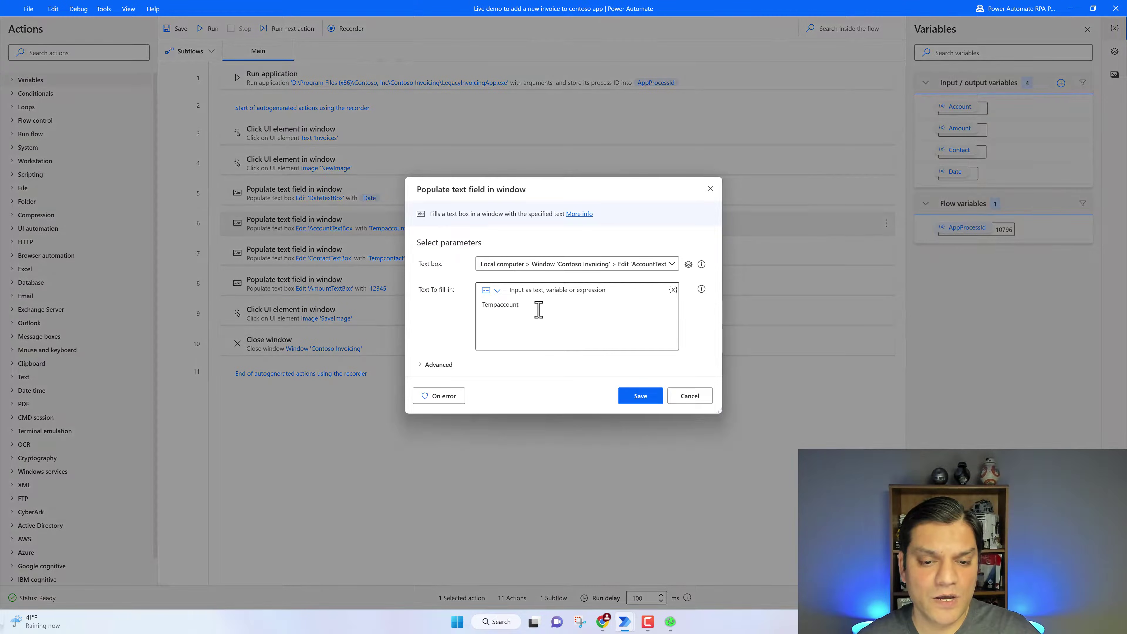
drag(536, 312, 474, 310)
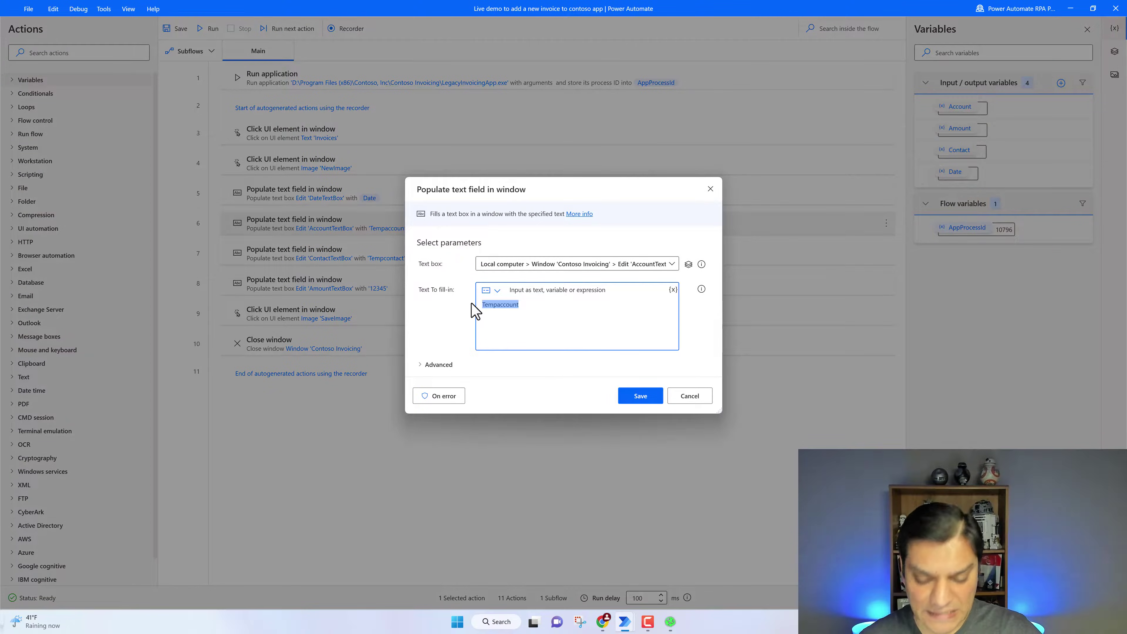
key(BackSpace)
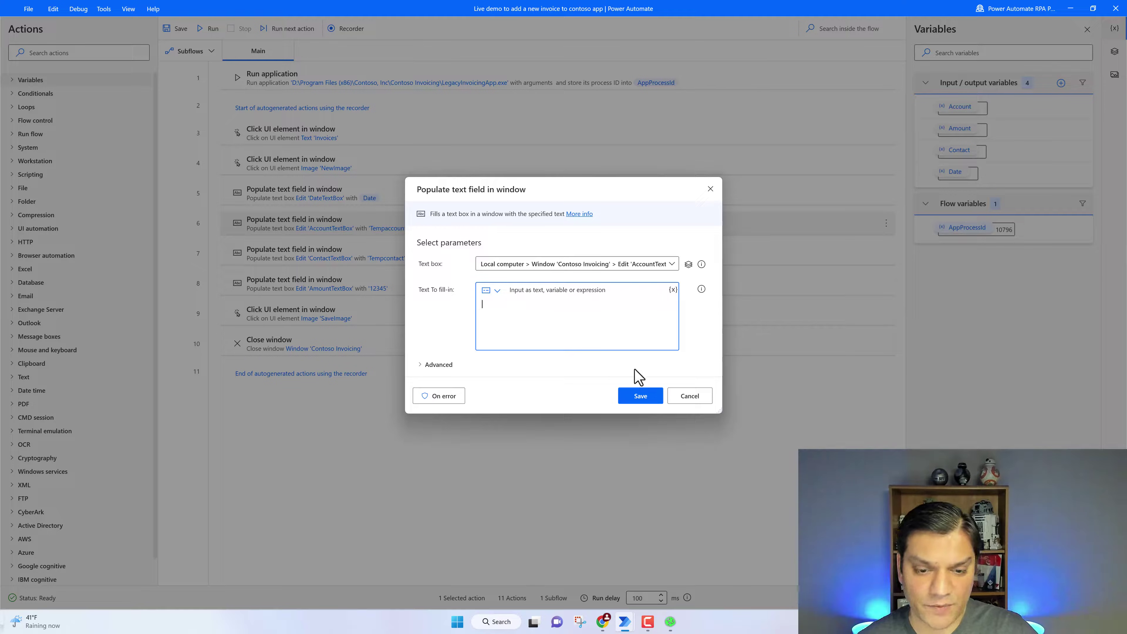
click(634, 368)
scroll(573, 320, up, 1)
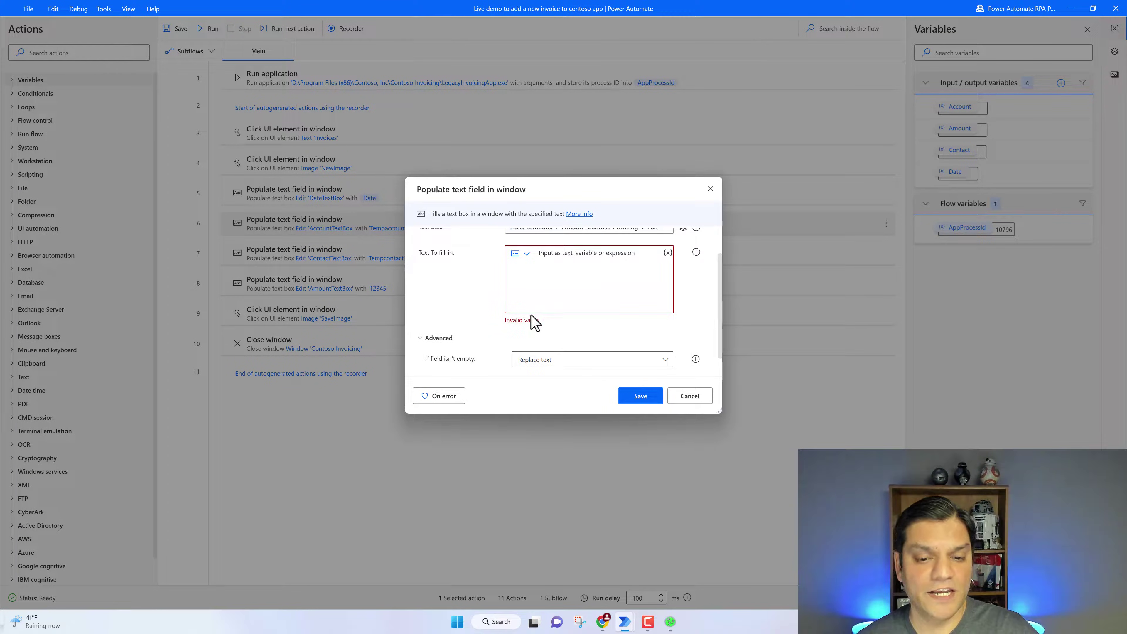
click(668, 253)
scroll(663, 279, up, 1)
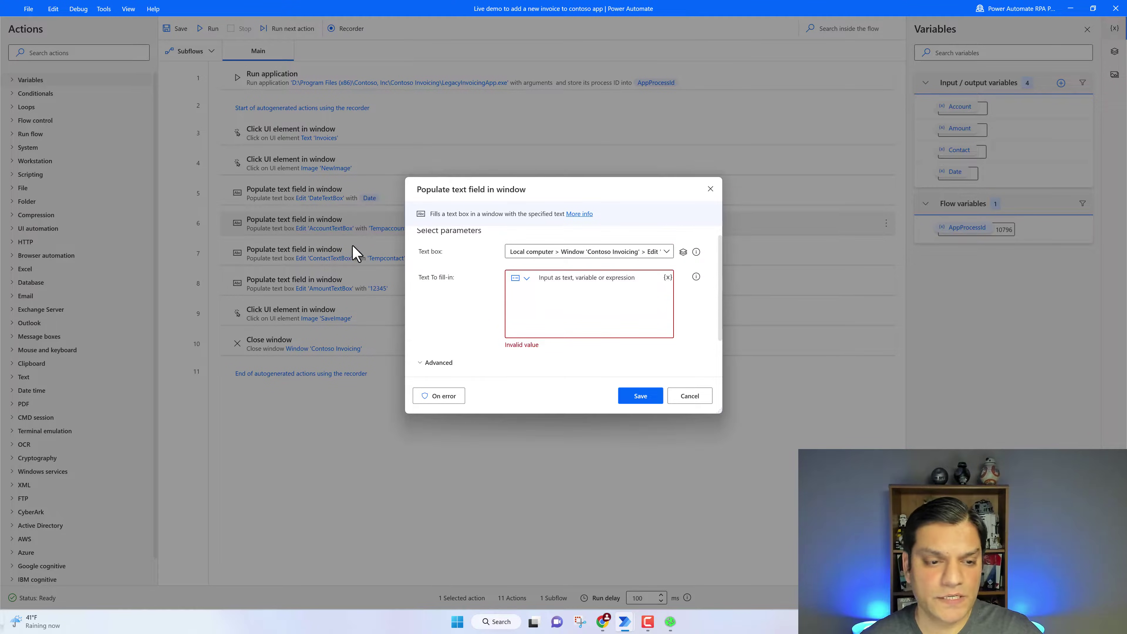
click(667, 277)
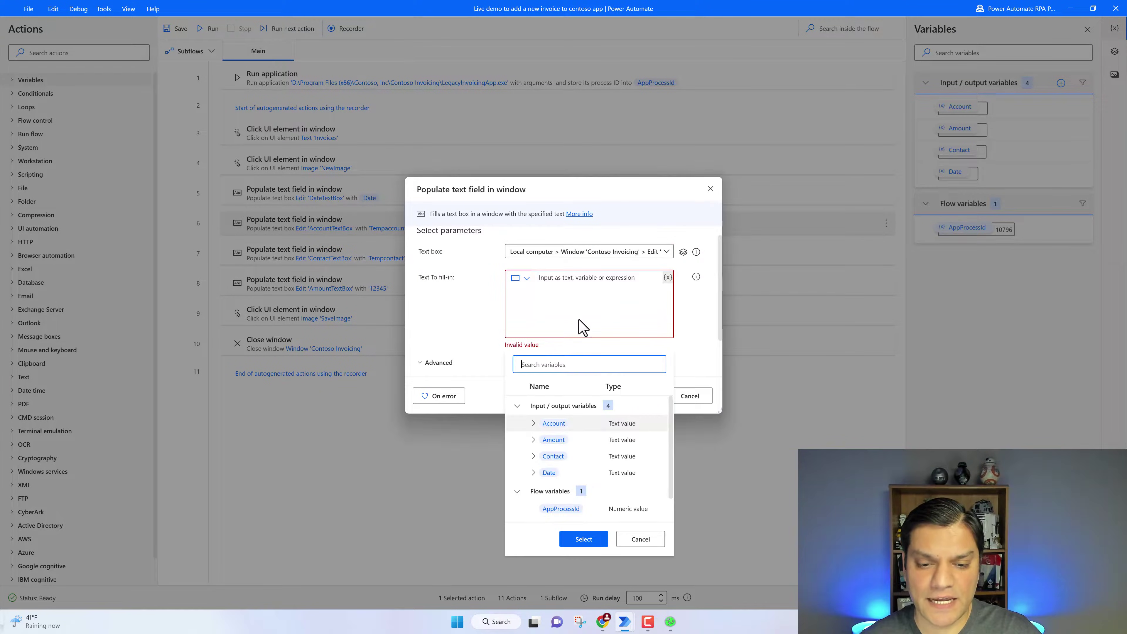
click(555, 424)
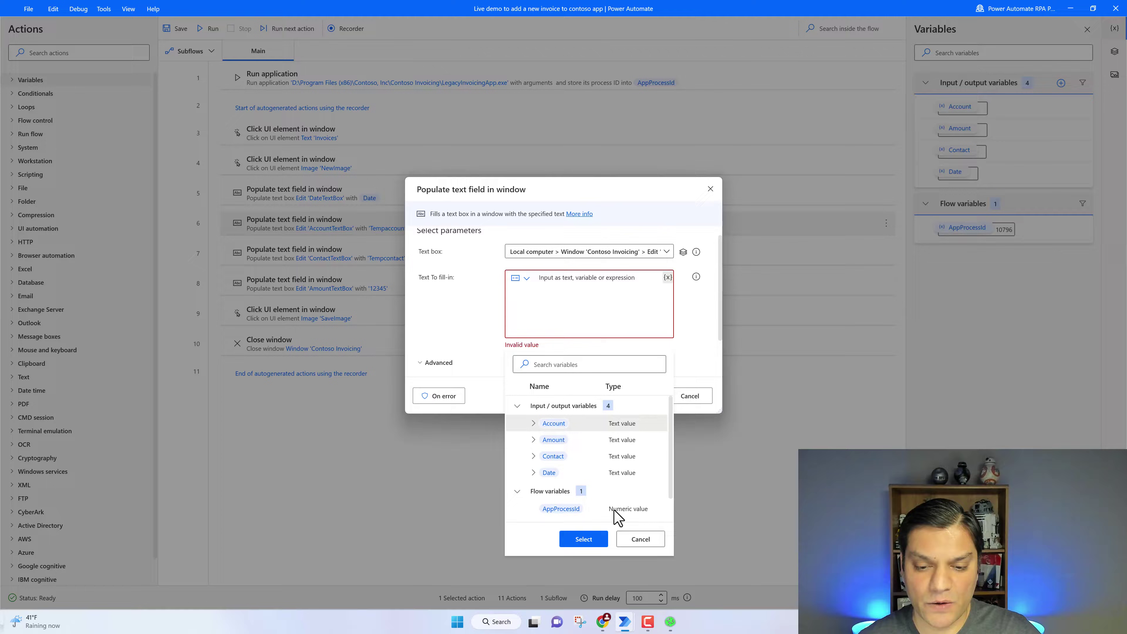
click(598, 539)
click(643, 397)
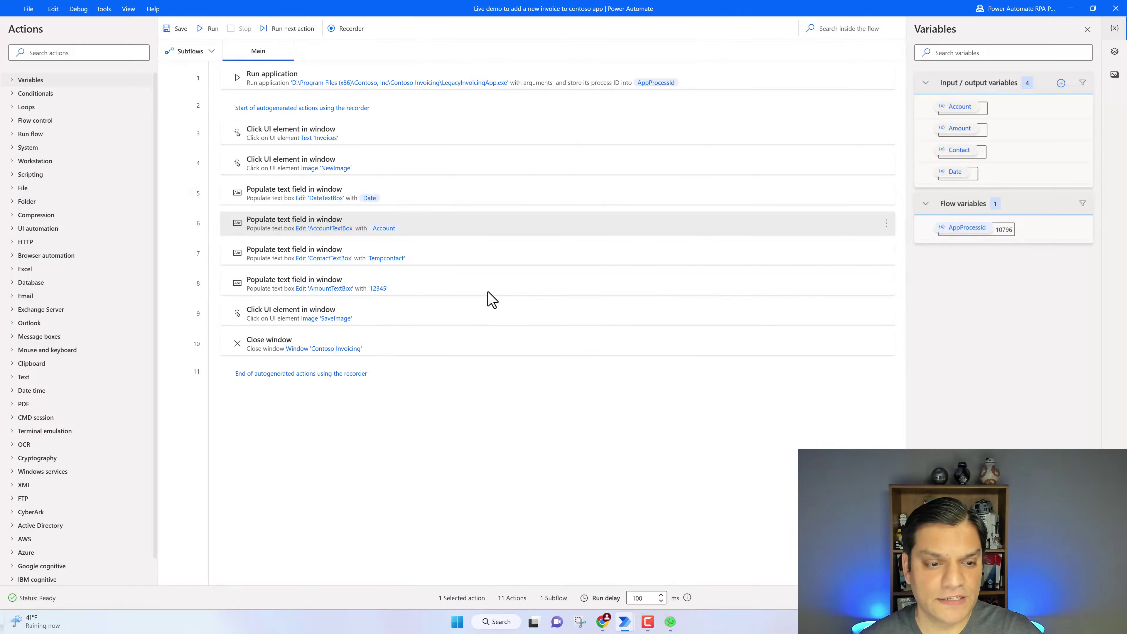
Replace Tempcontact with %Contact% and 12345 with %Amount% in their fill-in steps
double_click(470, 266)
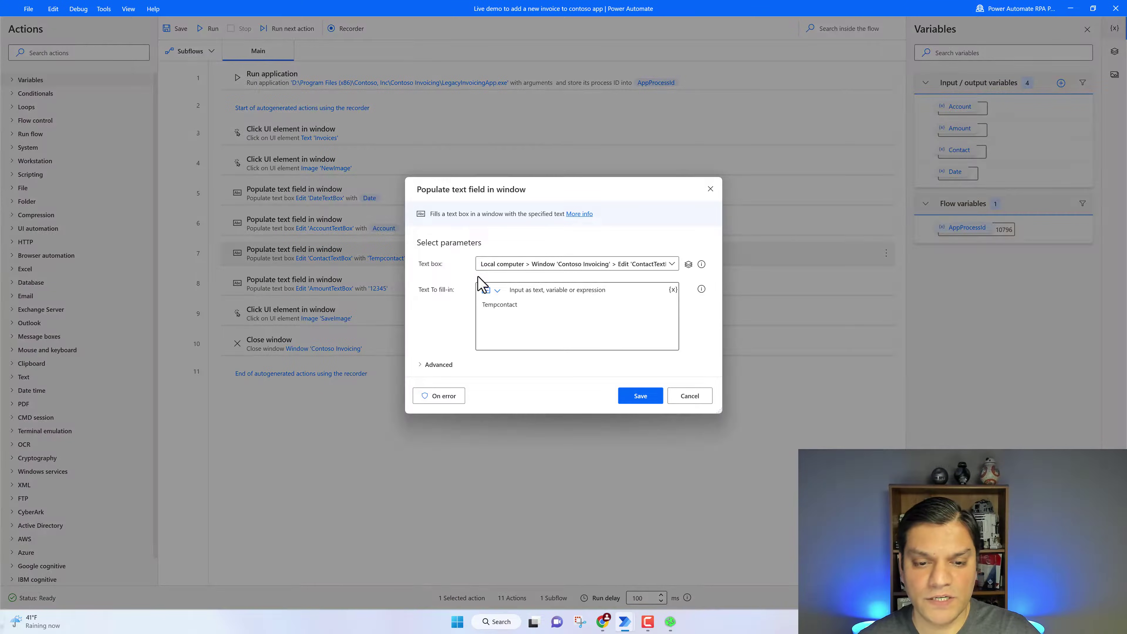
drag(535, 307, 475, 316)
key(BackSpace)
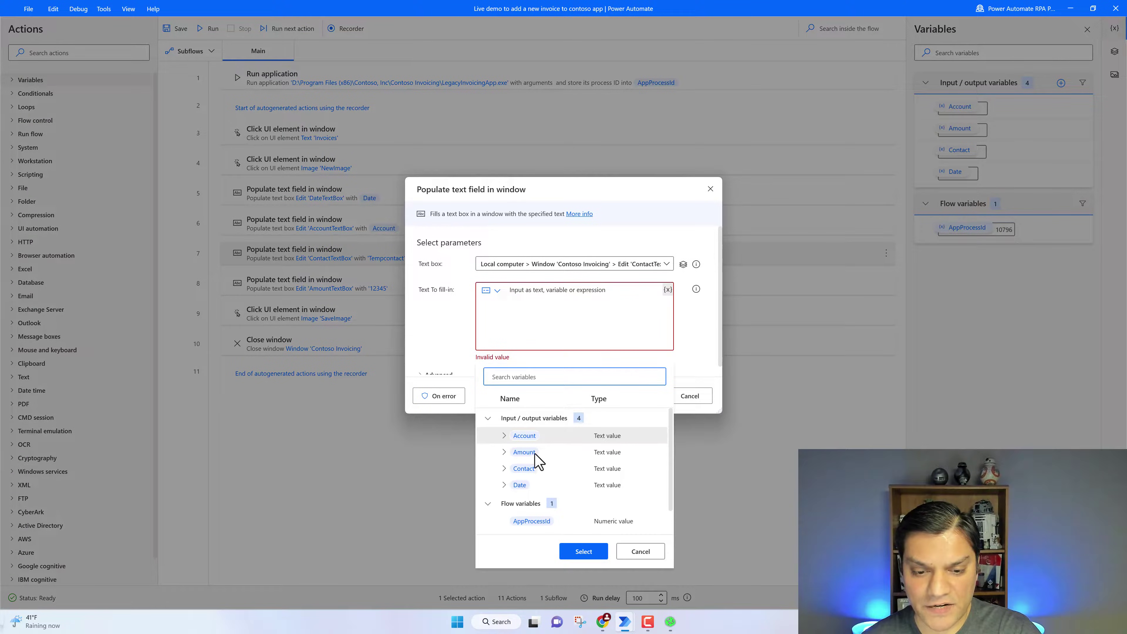
click(535, 469)
click(584, 550)
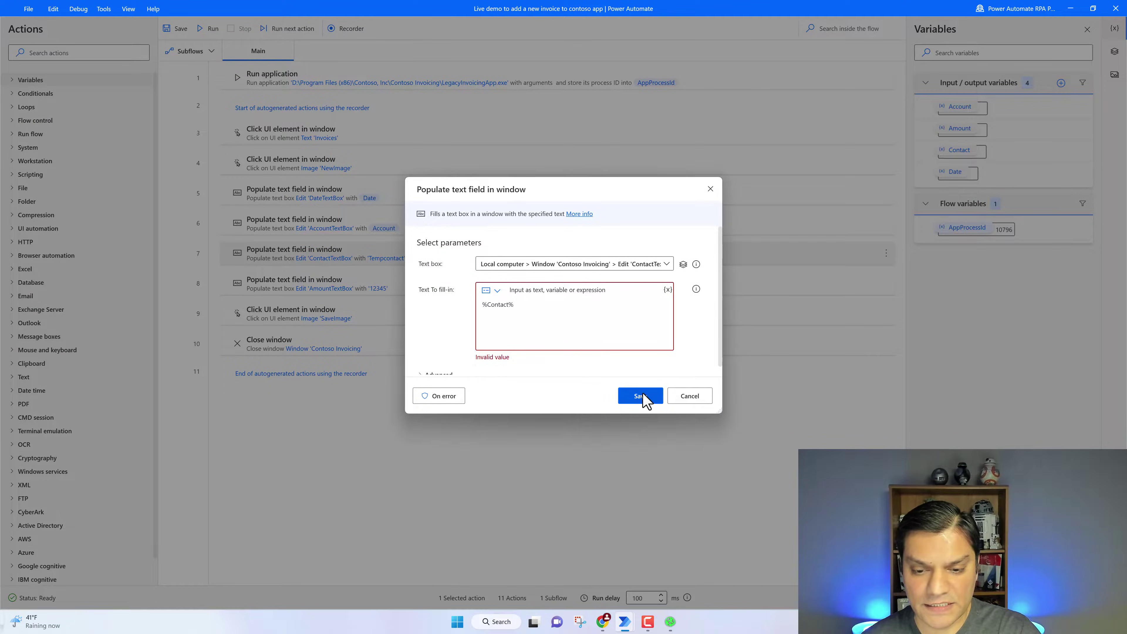
click(644, 397)
double_click(443, 288)
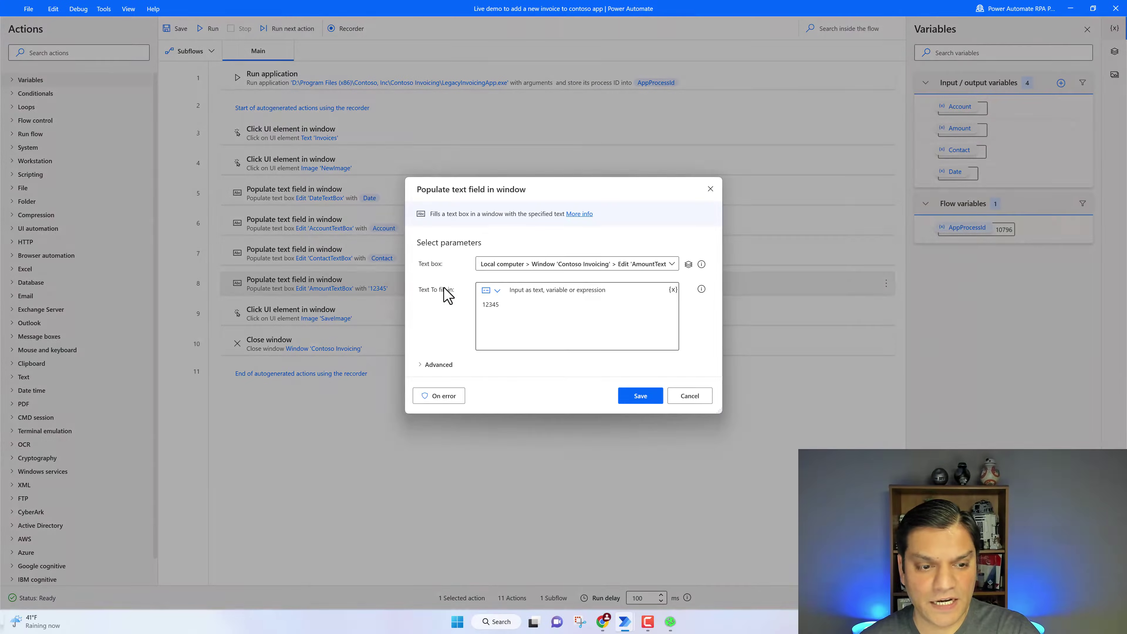
drag(504, 304, 481, 304)
key(BackSpace)
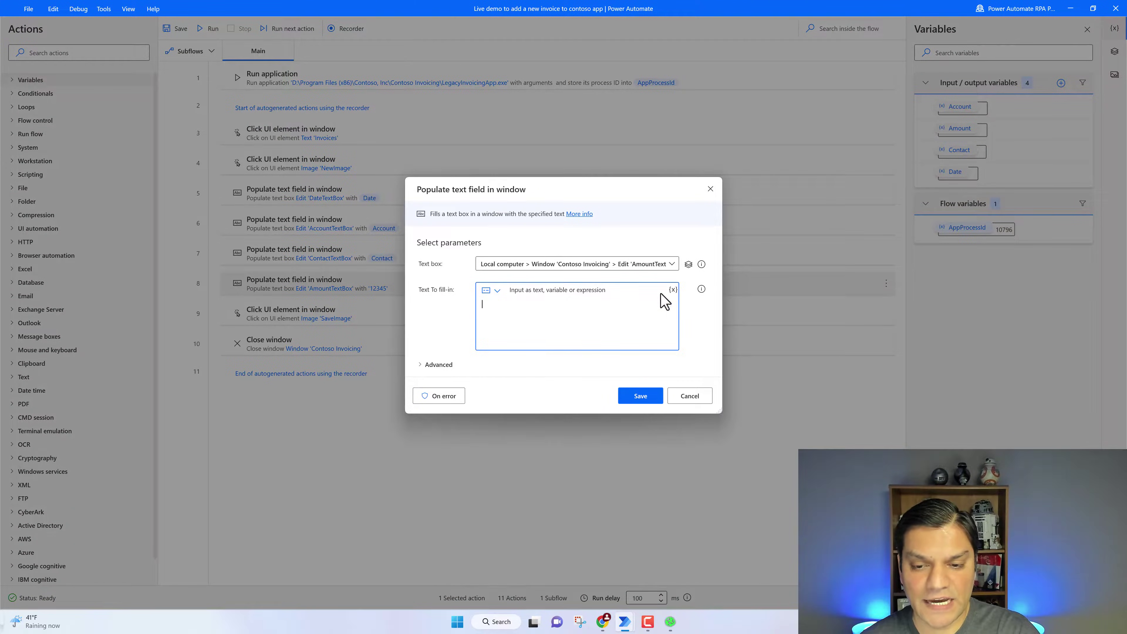
click(673, 289)
click(528, 452)
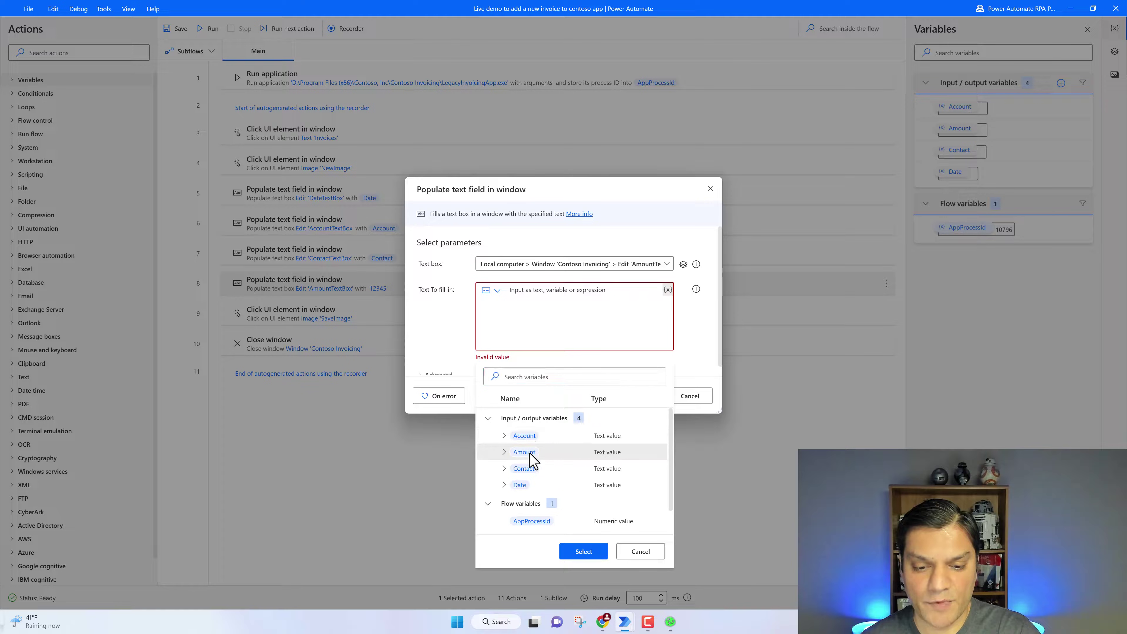
click(593, 551)
click(639, 403)
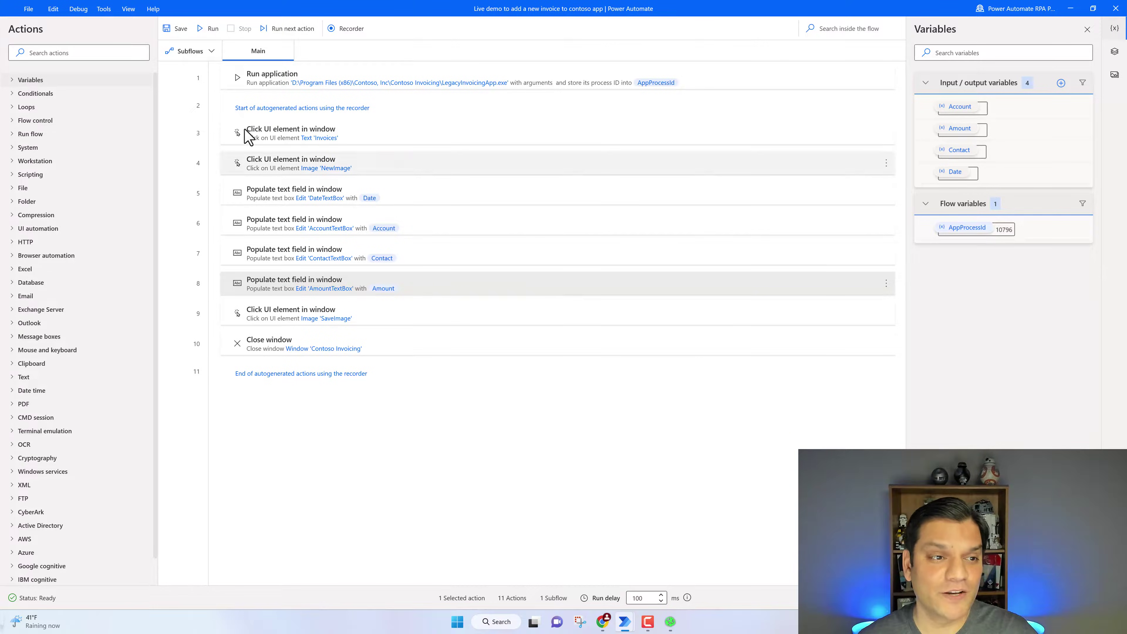
Save the desktop flow and start a blank automated cloud flow, skipping the trigger
click(181, 34)
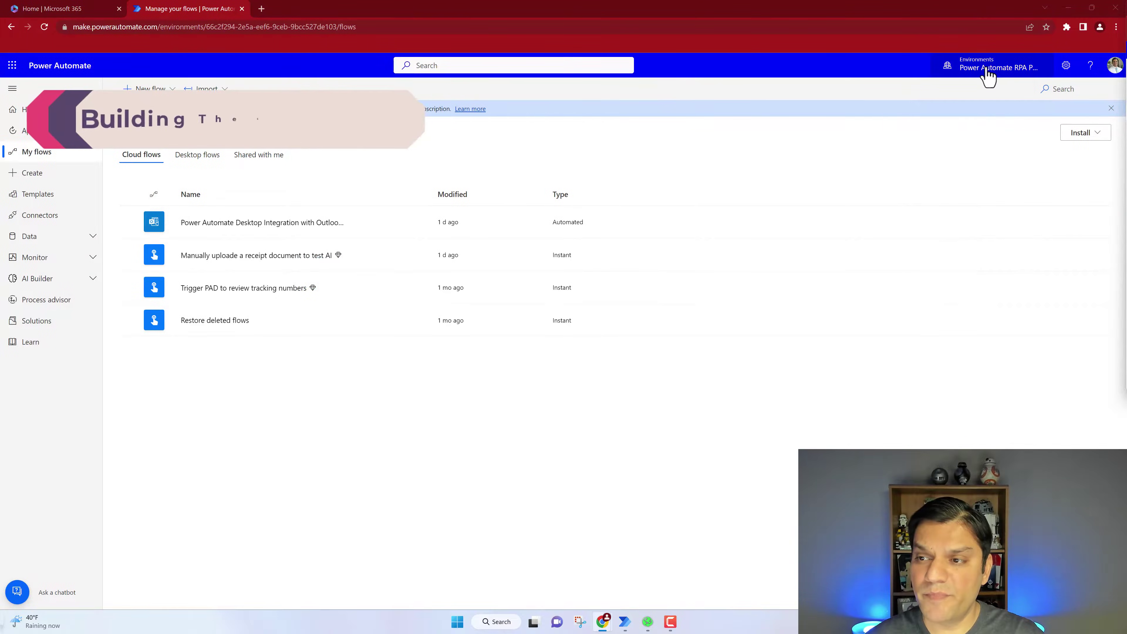
click(162, 89)
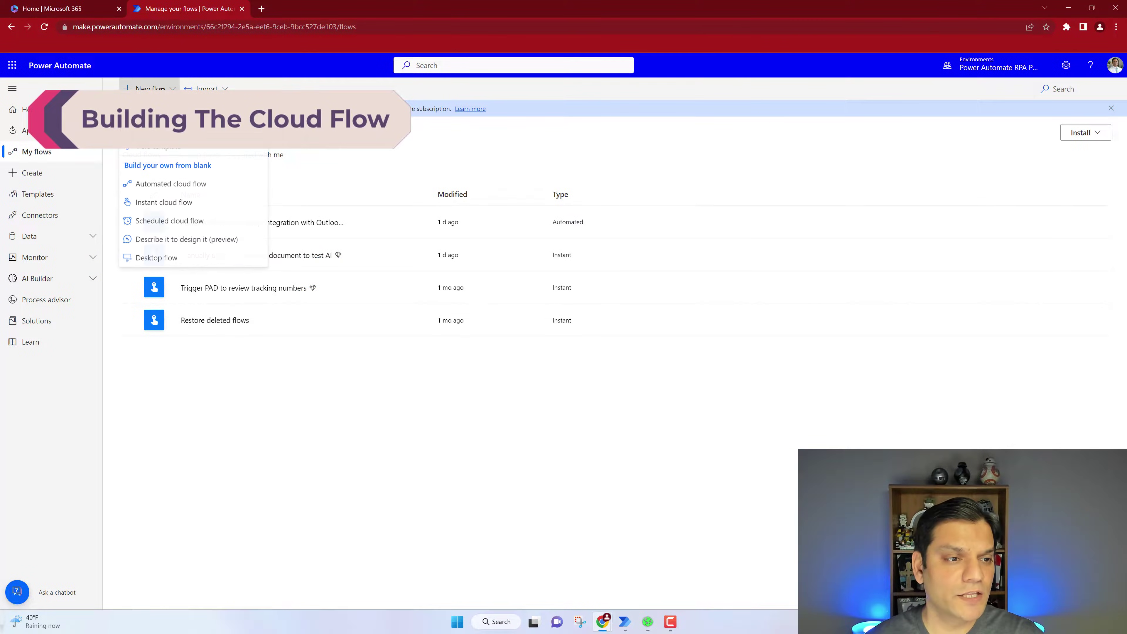
click(168, 185)
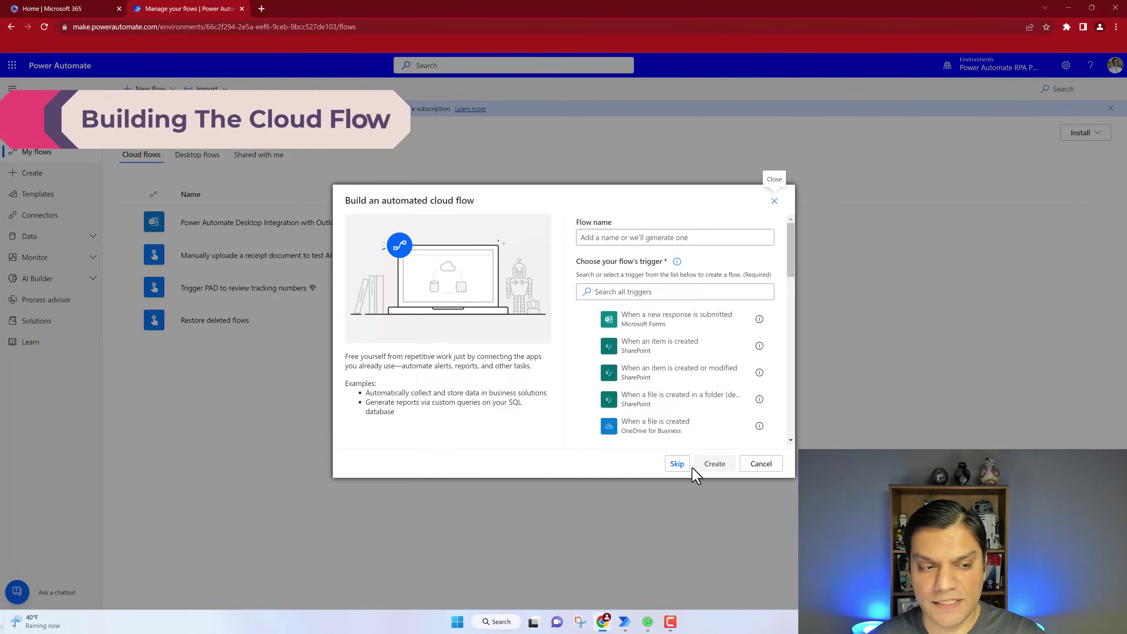
click(678, 464)
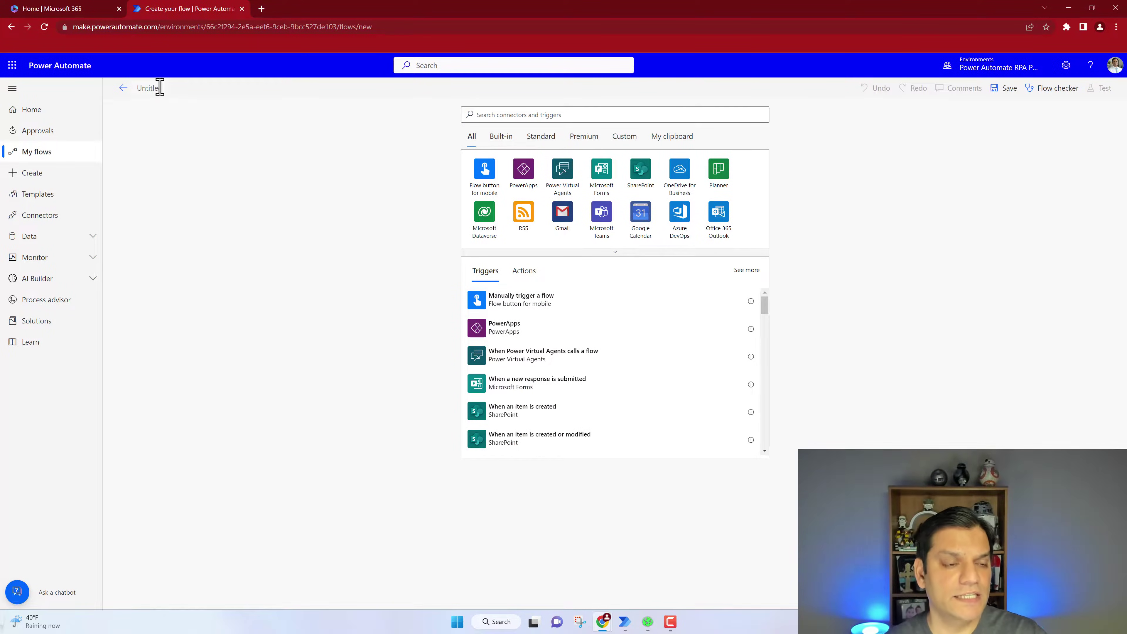
Name the flow 'Live demo' with an Outlook 'When a new email arrives (V3)' trigger including attachments
text(Live demo)
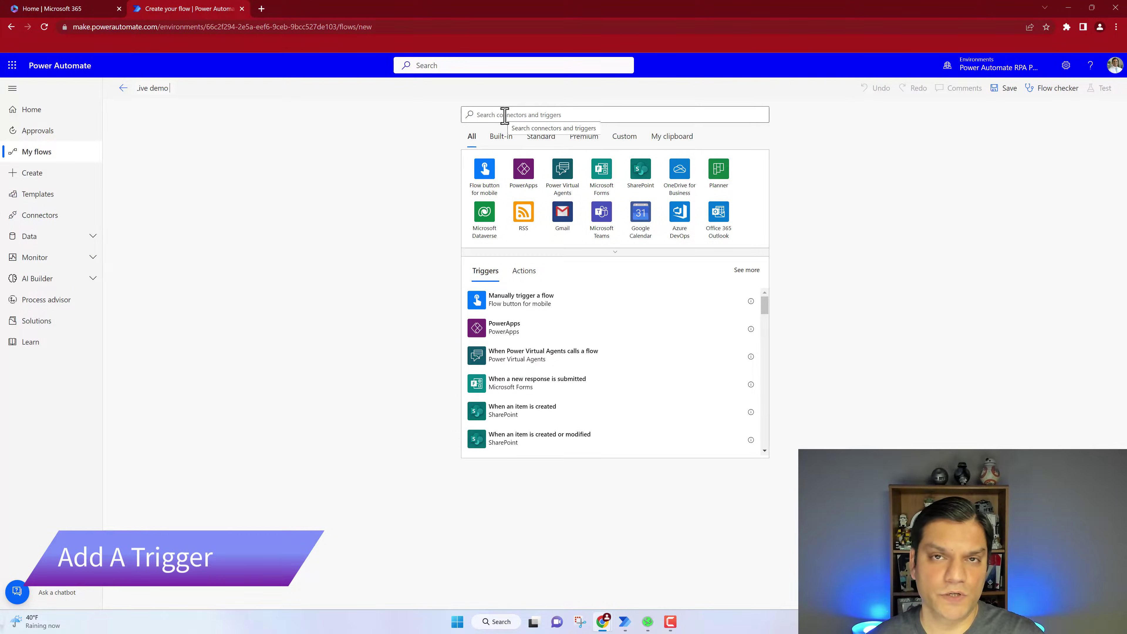
click(719, 216)
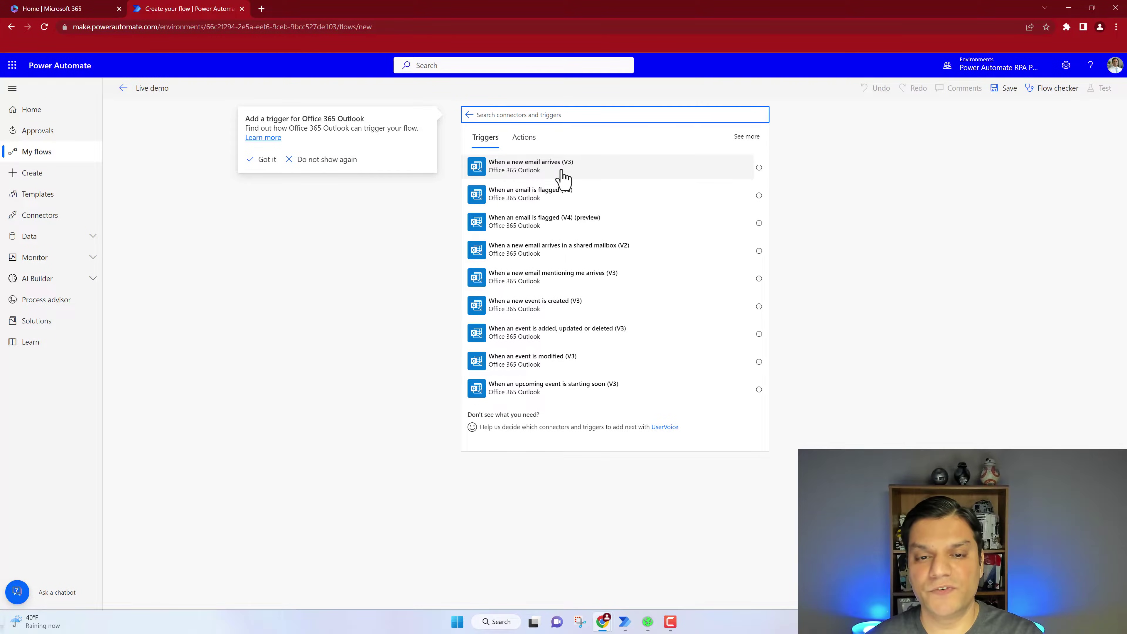
click(516, 176)
click(516, 174)
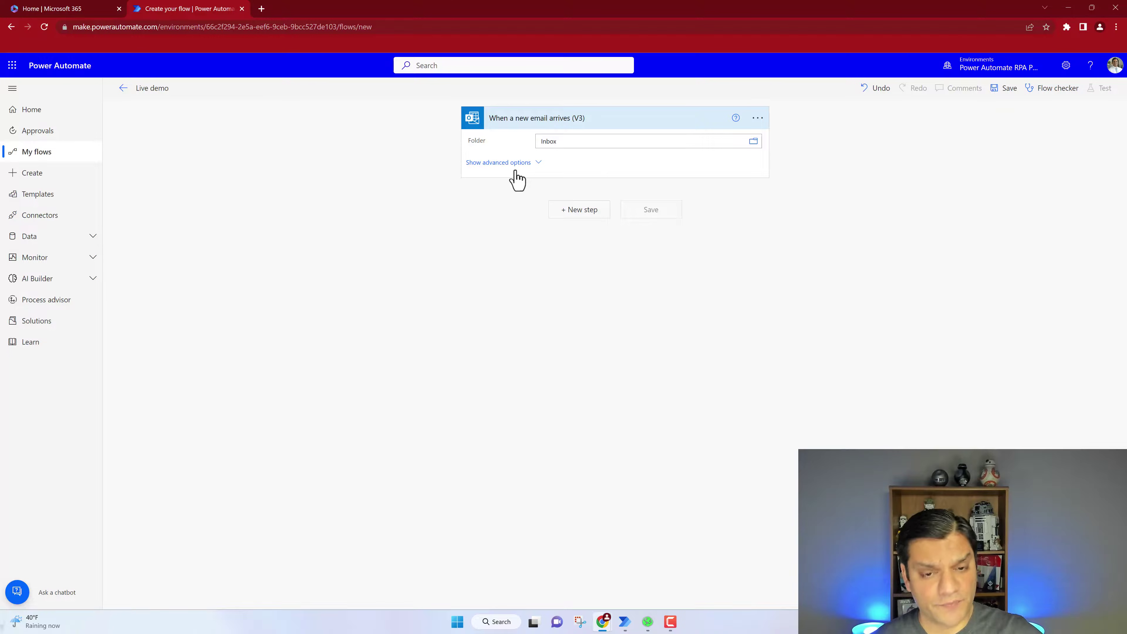
click(516, 164)
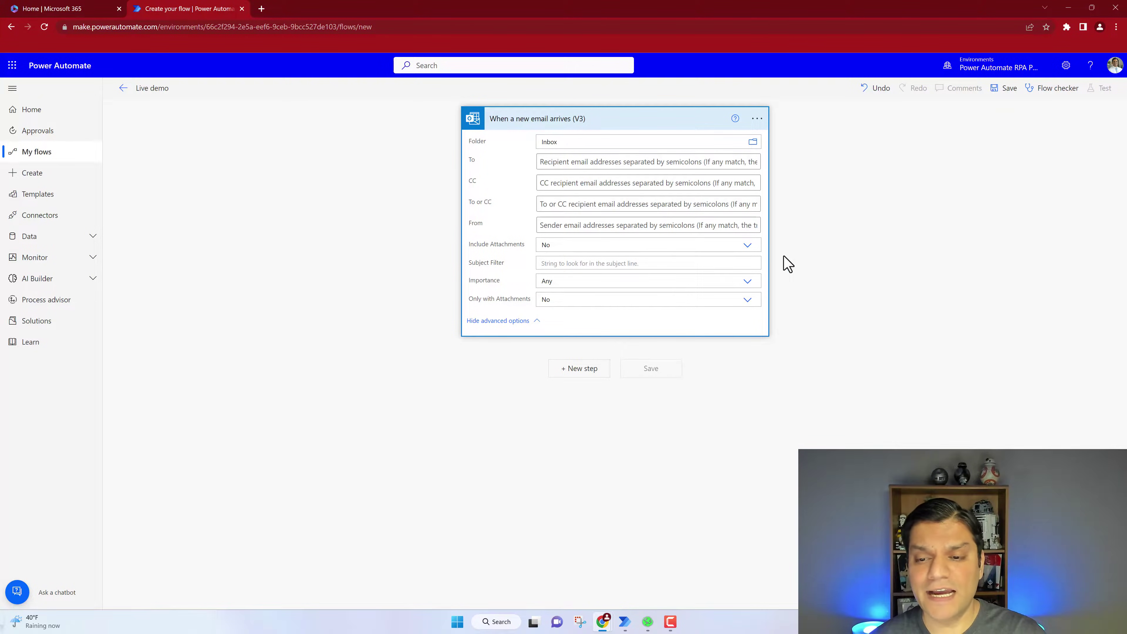
click(749, 247)
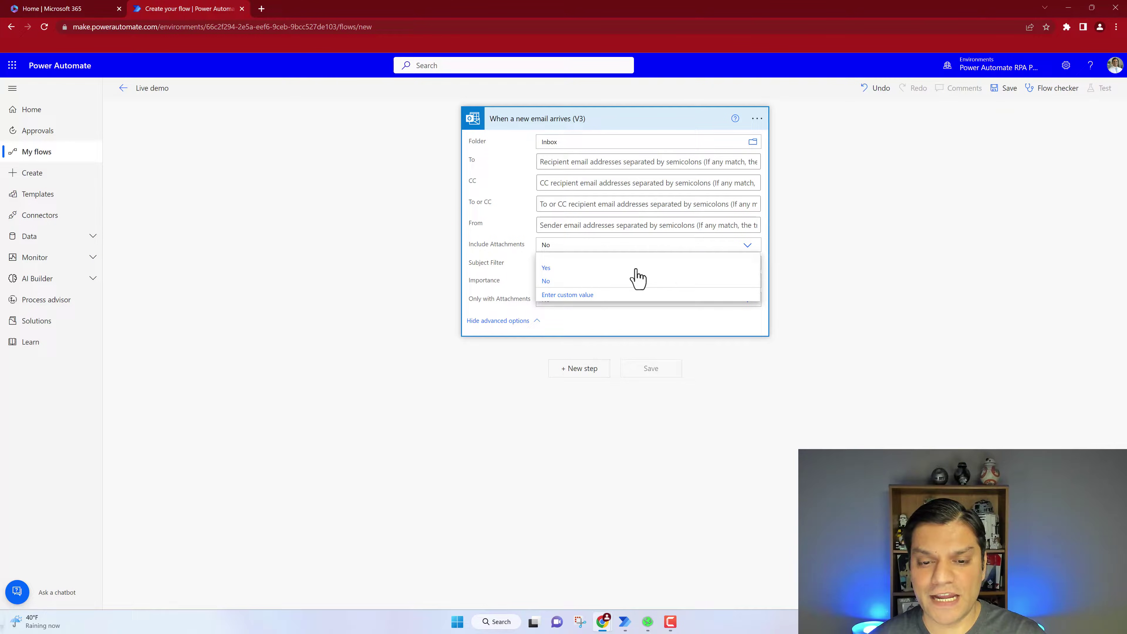
click(590, 280)
Filter the trigger by sender and recipient addresses and only emails with attachments
click(576, 225)
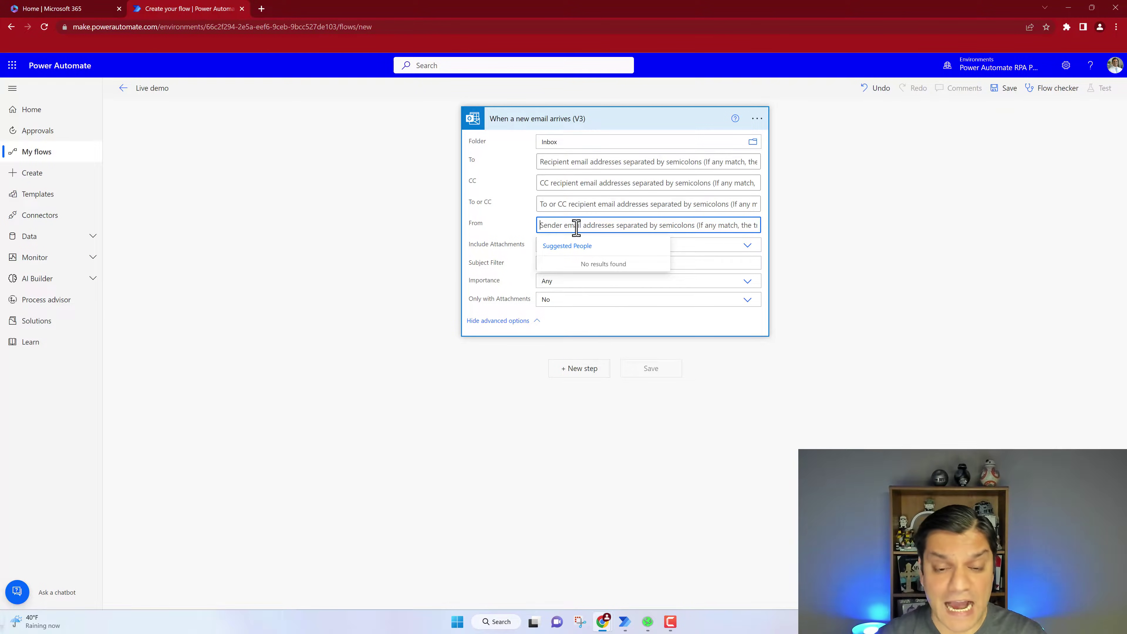
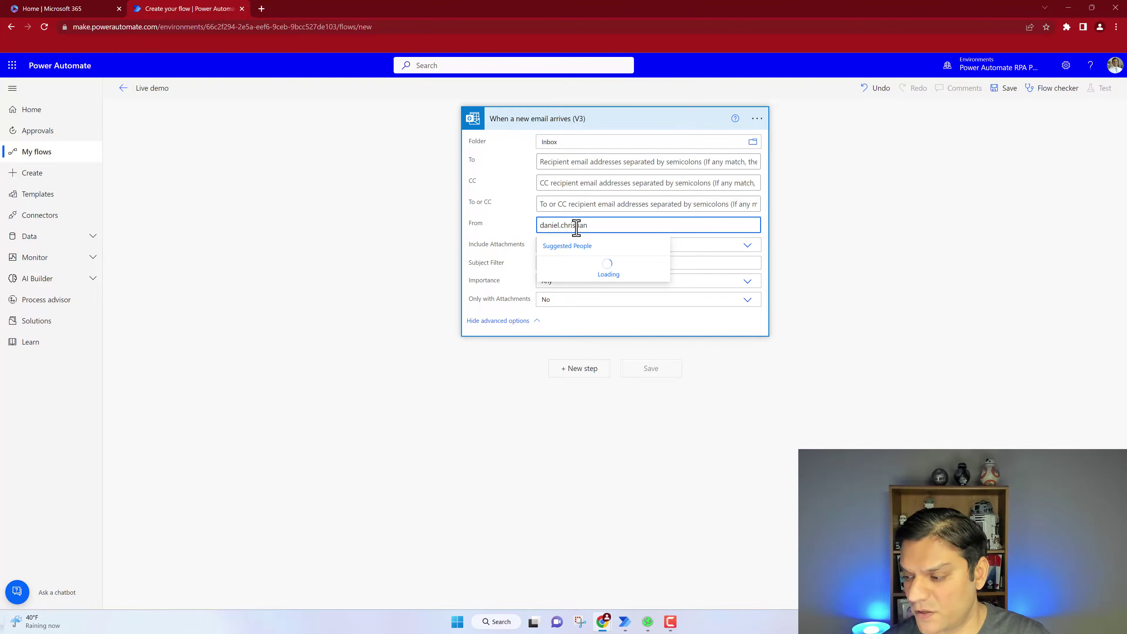
key(ctrl+a)
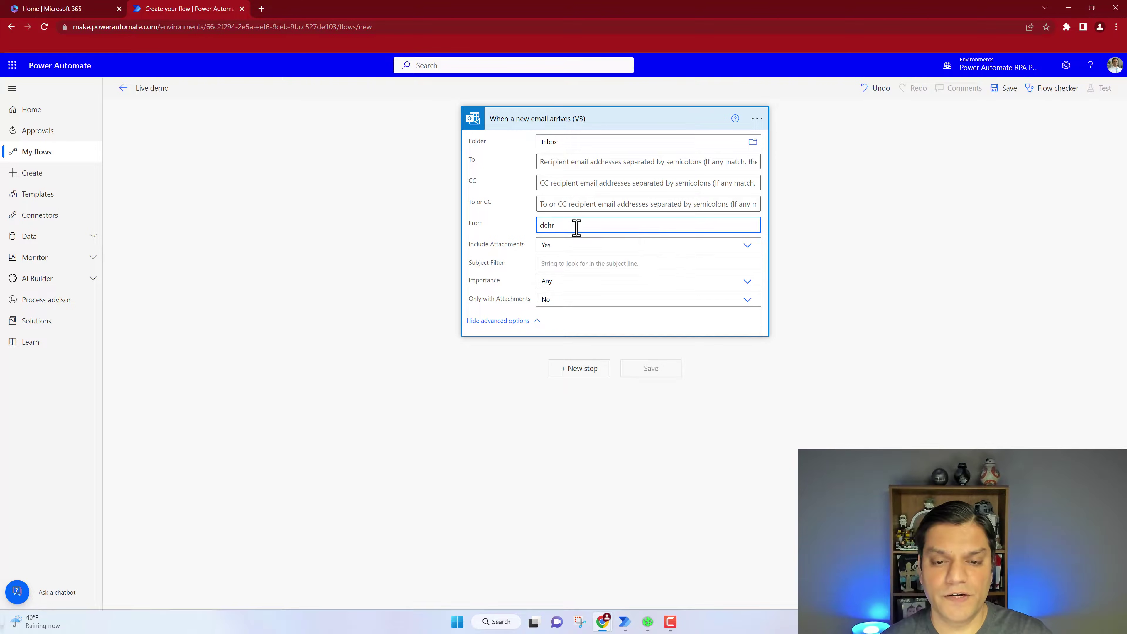
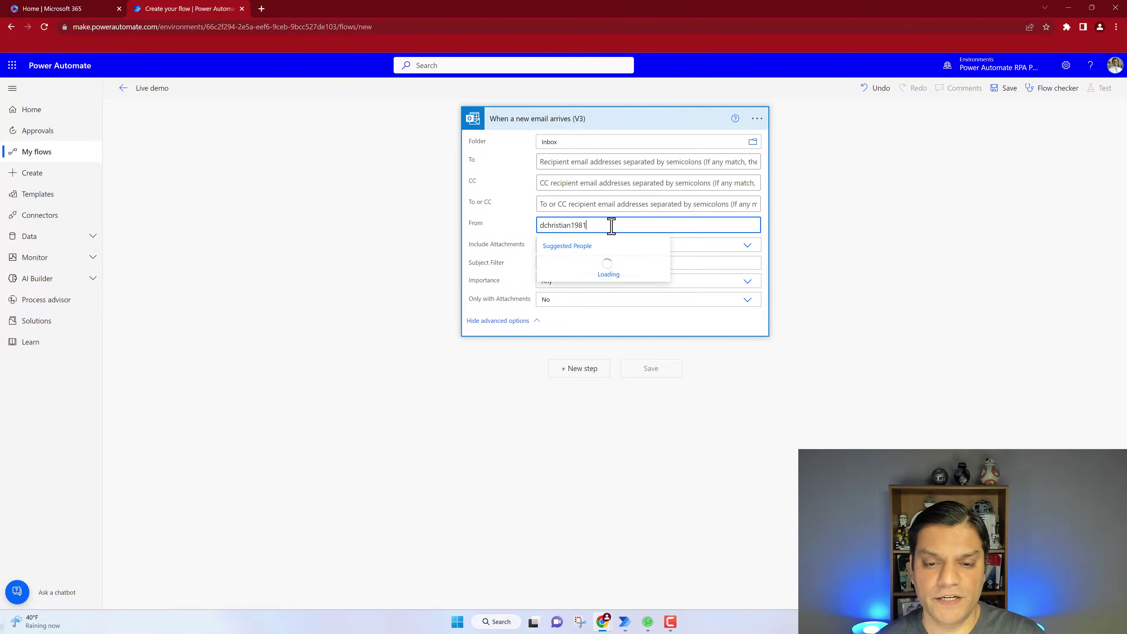
key(Return)
click(621, 161)
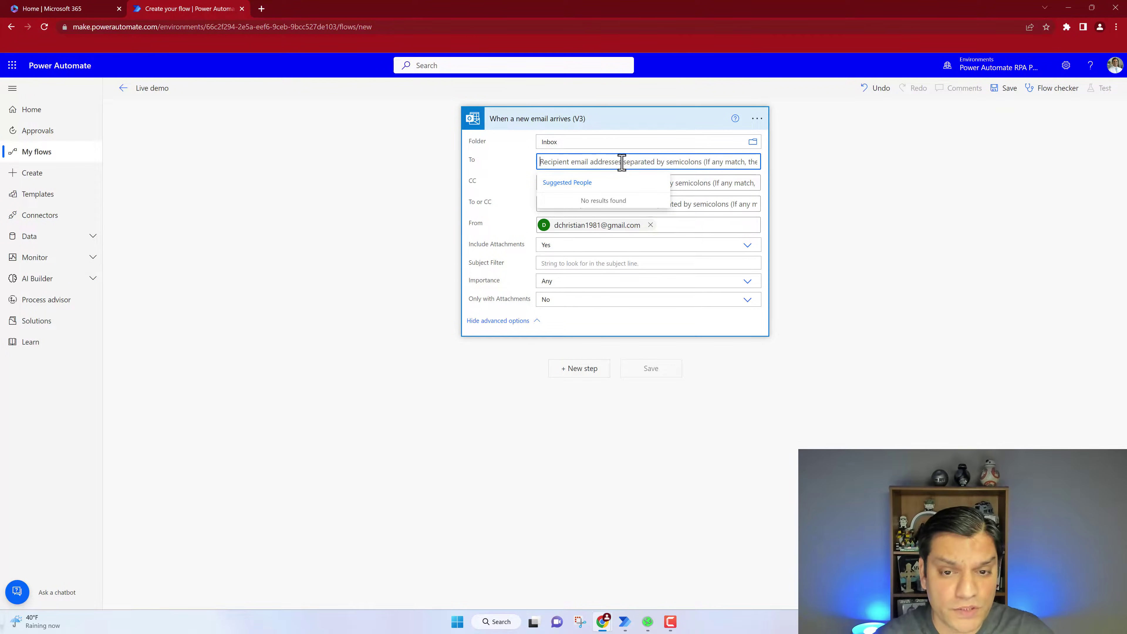
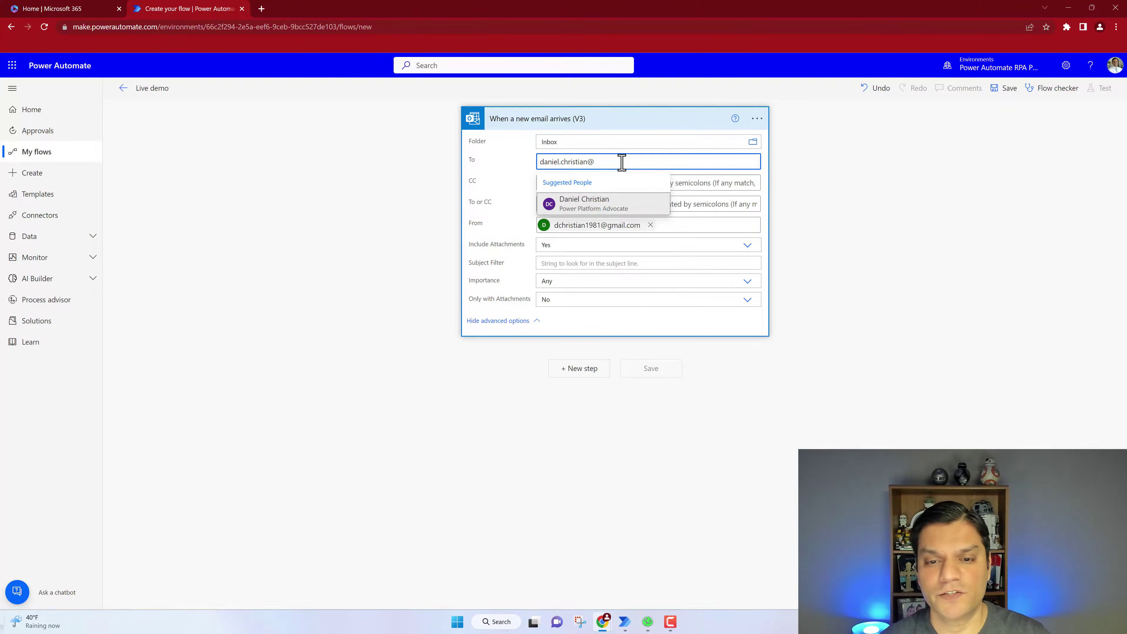
click(604, 205)
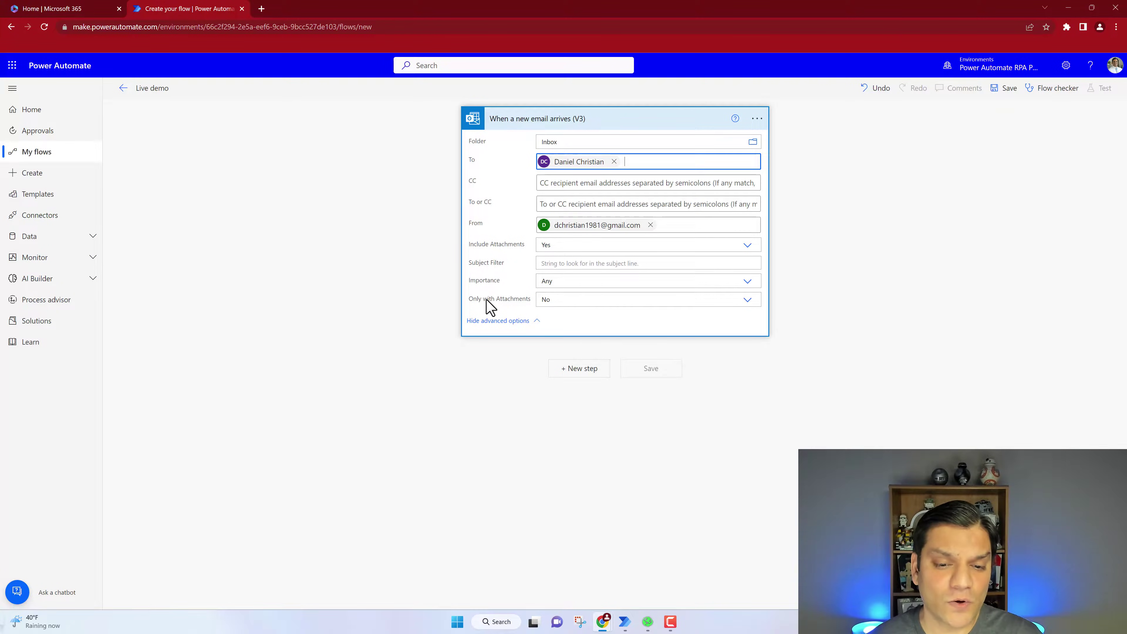
click(747, 301)
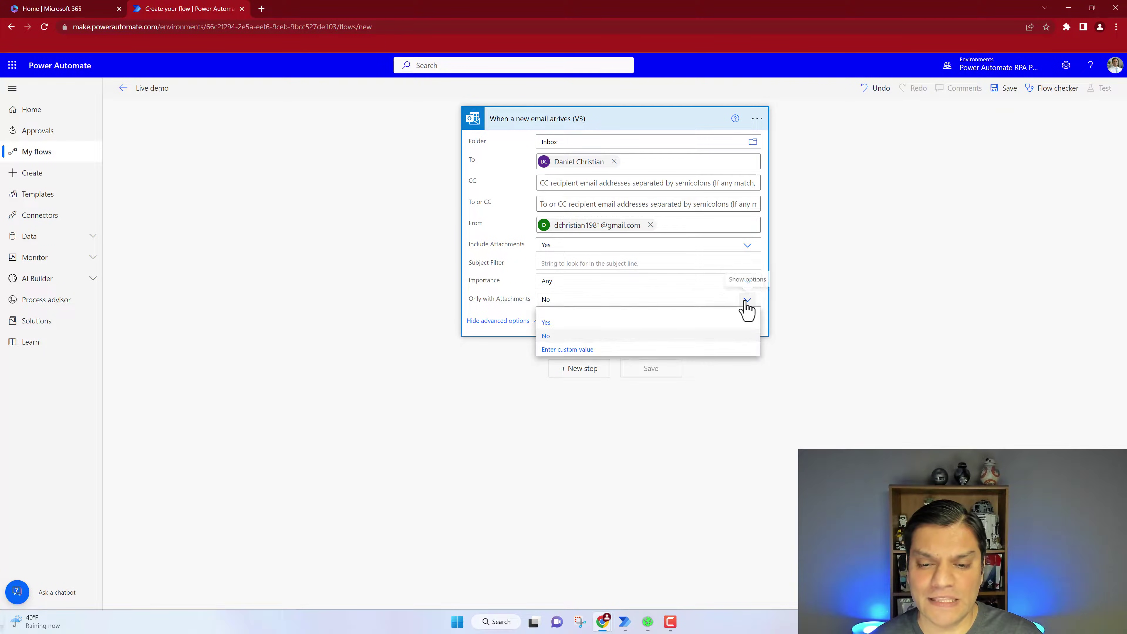
click(594, 323)
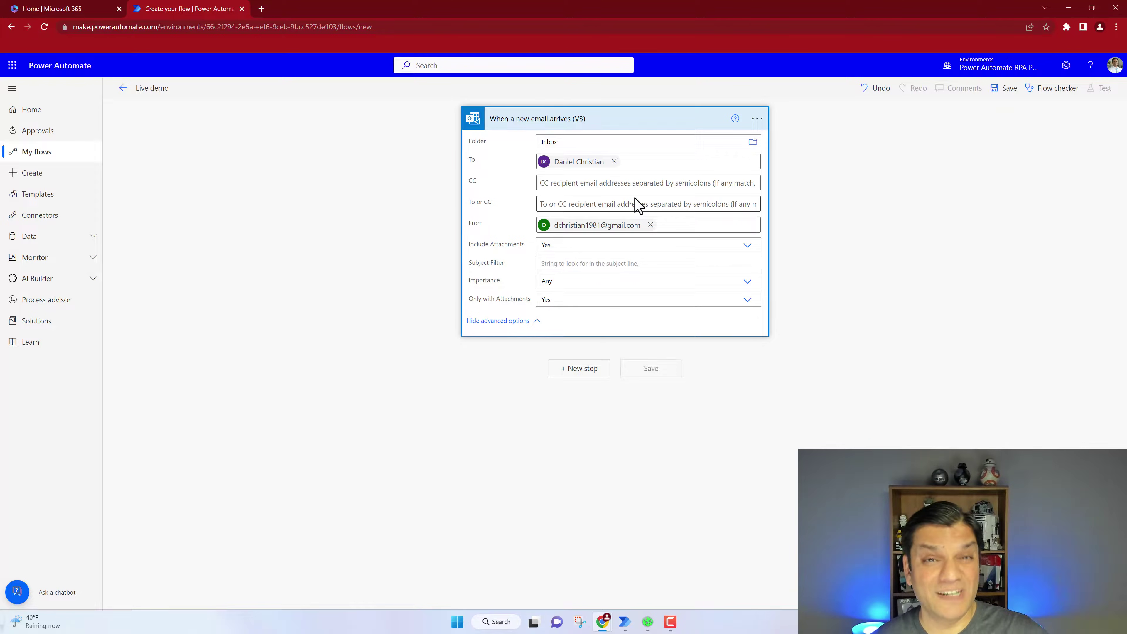
Add a OneDrive for Business Create file action saving into /Documents
click(590, 368)
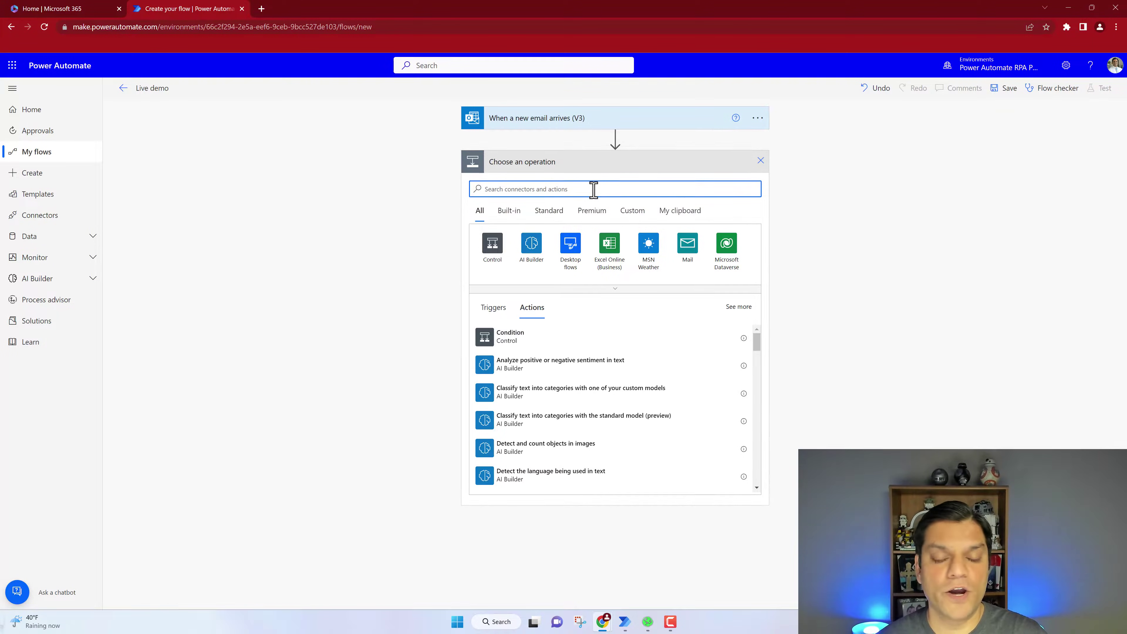
text(onedr)
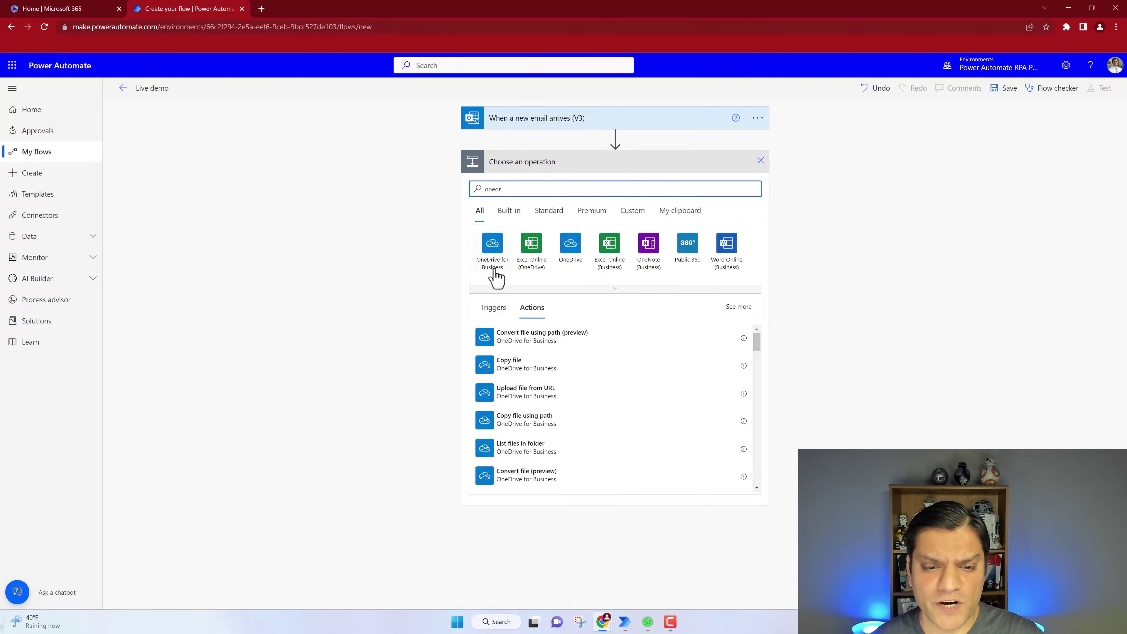
click(491, 269)
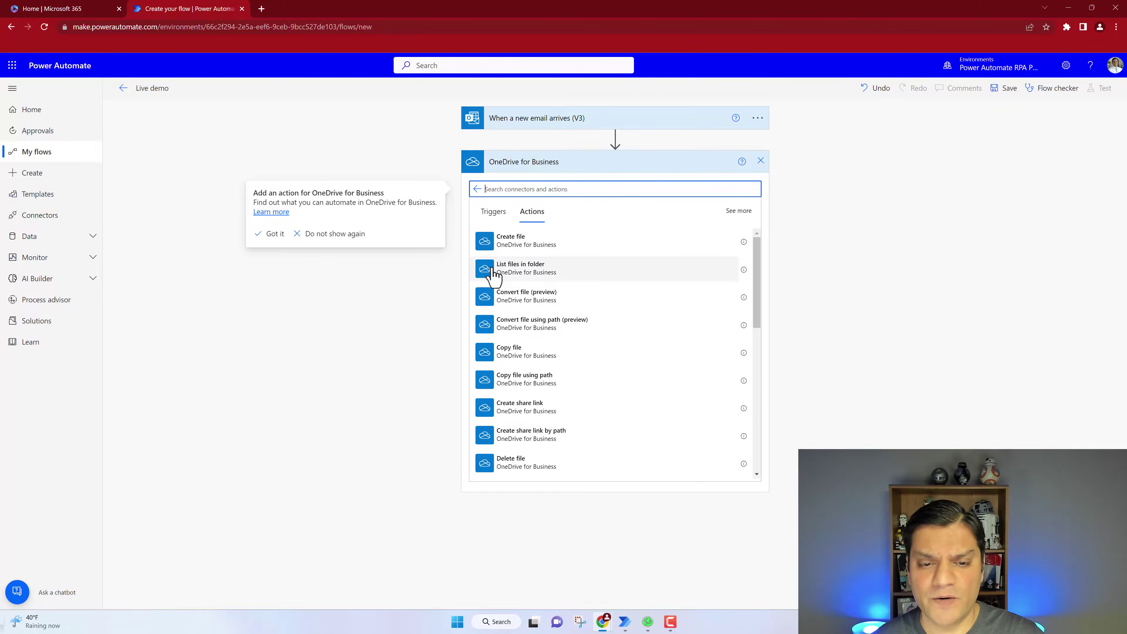
click(499, 248)
click(498, 248)
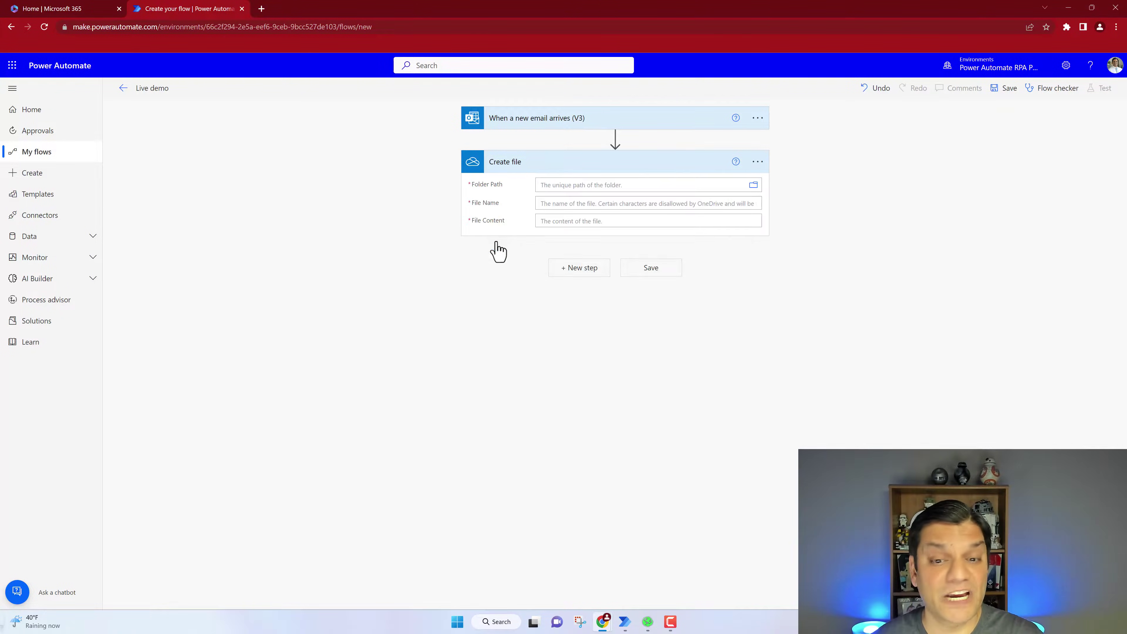
click(752, 186)
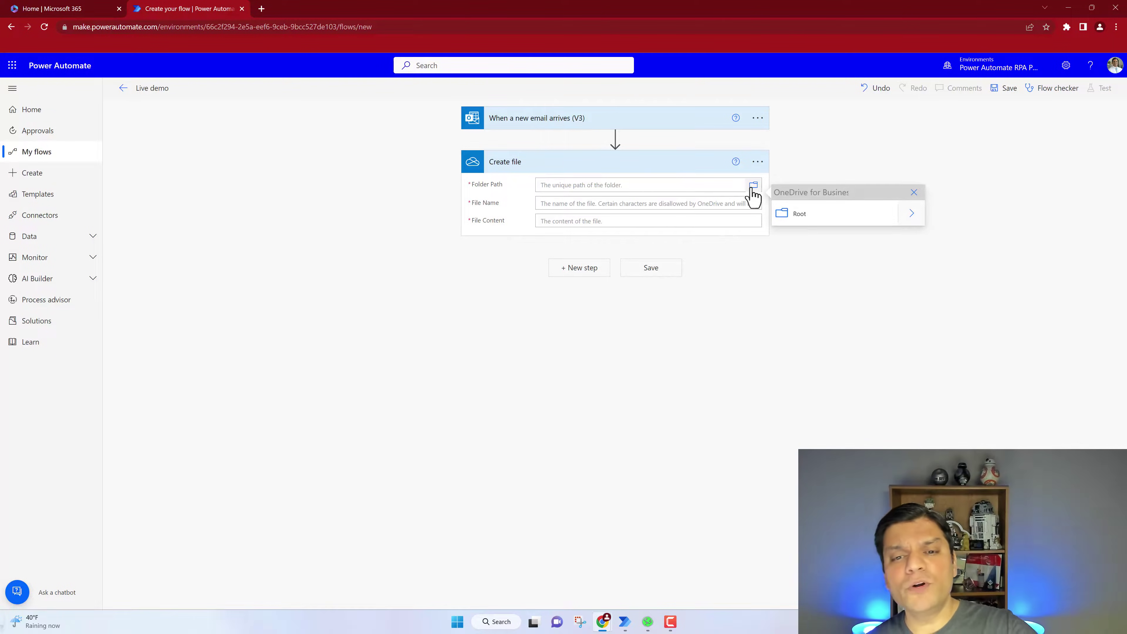
click(907, 216)
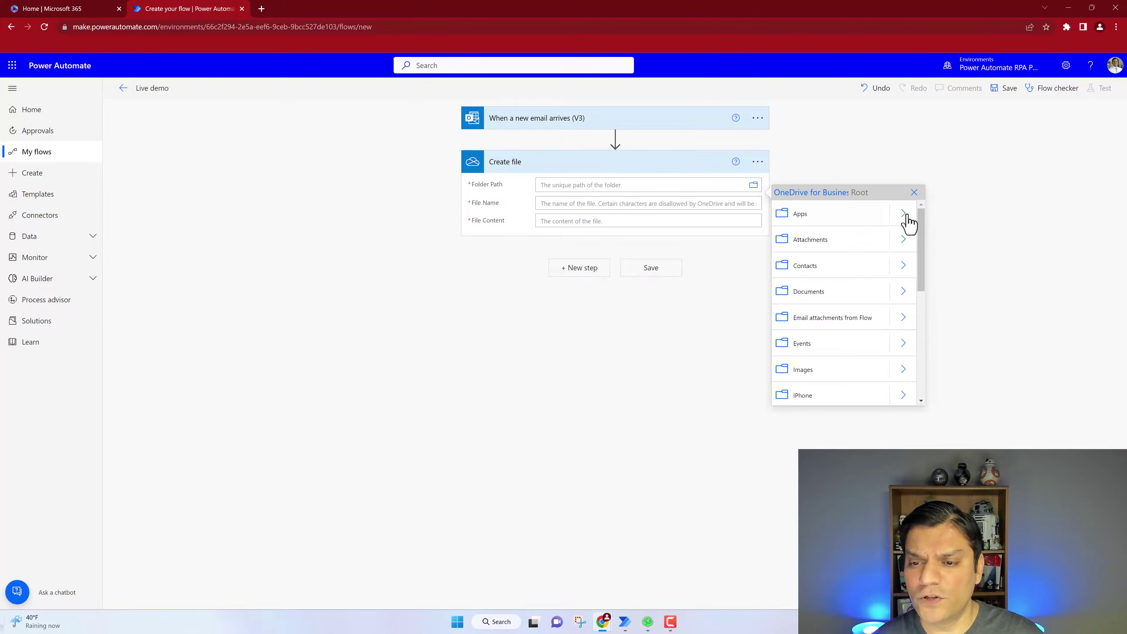
click(819, 295)
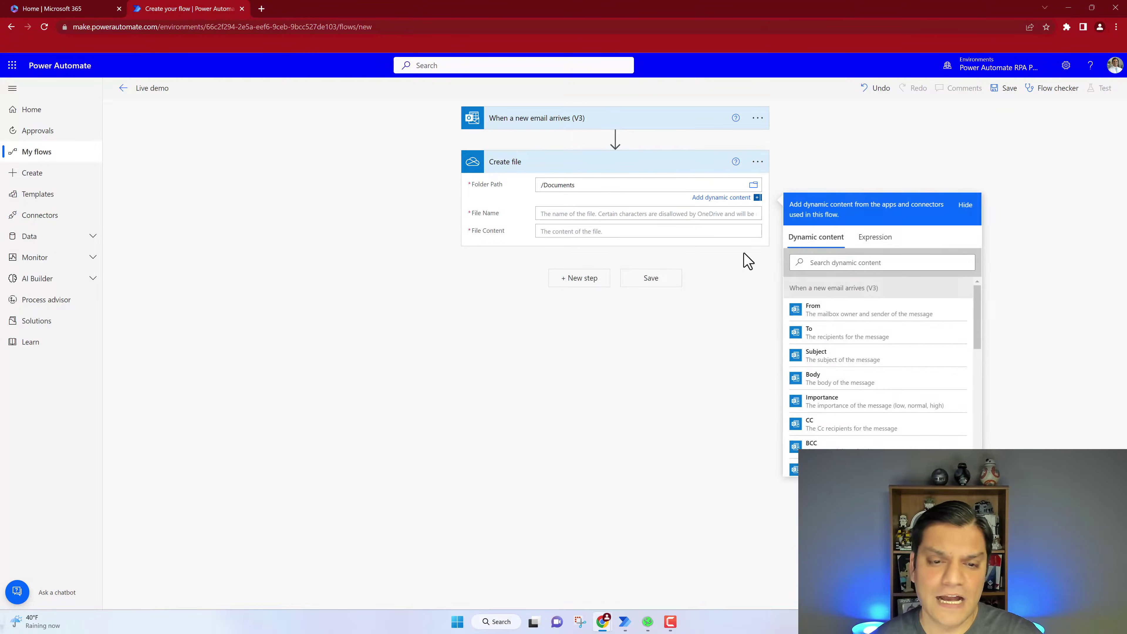
Set File Name to Attachments Name and File Content to Attachments Content
click(661, 214)
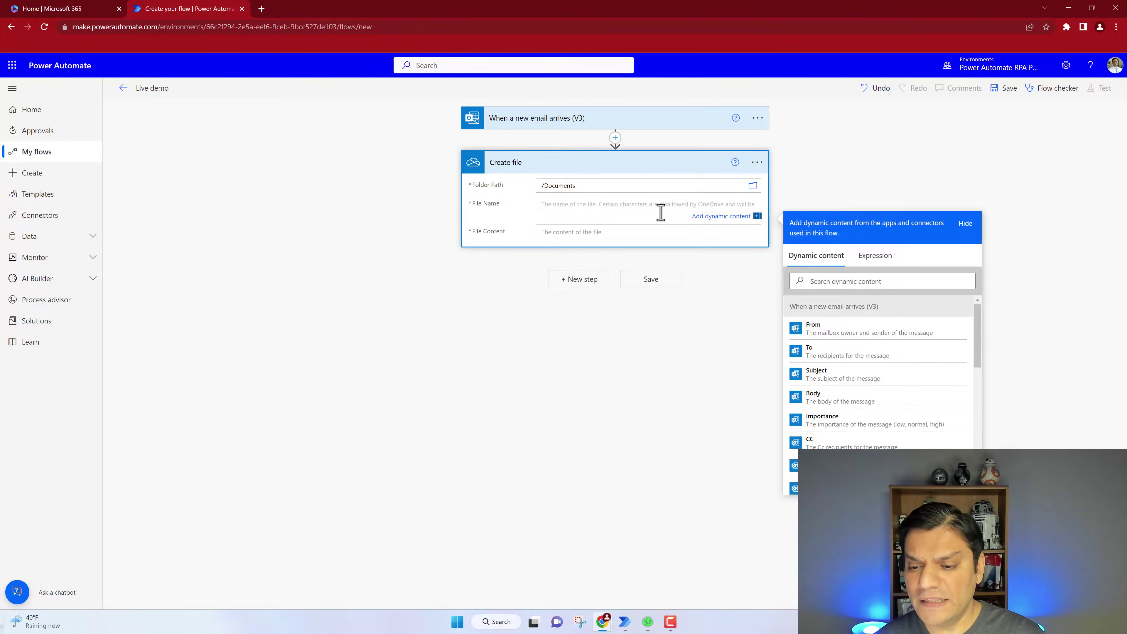
click(825, 280)
text(atta)
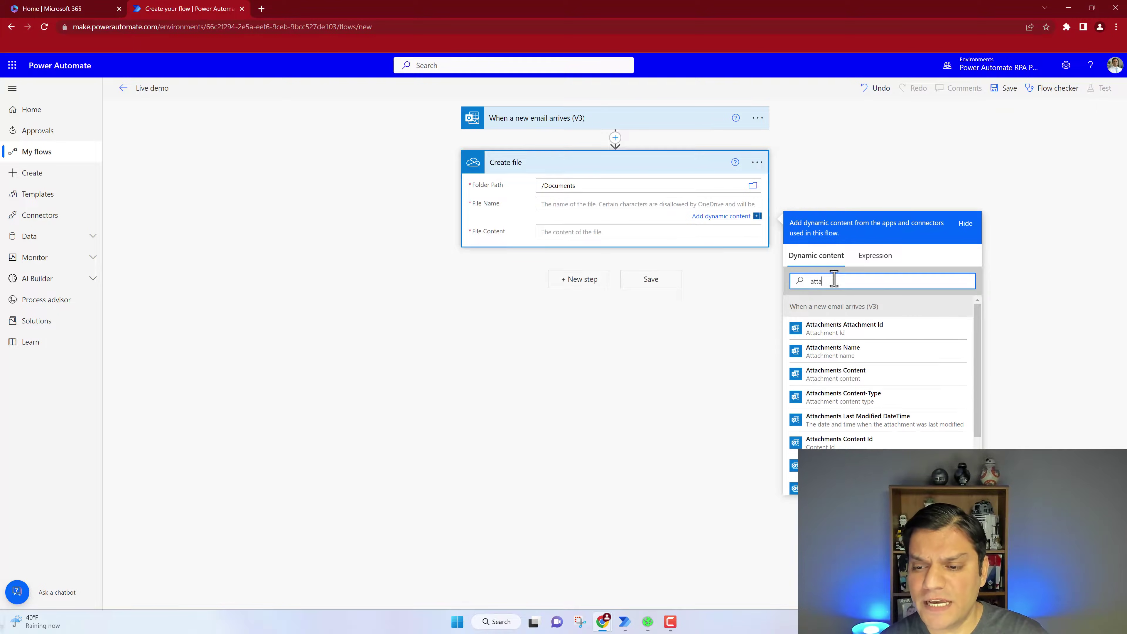
click(833, 360)
click(571, 239)
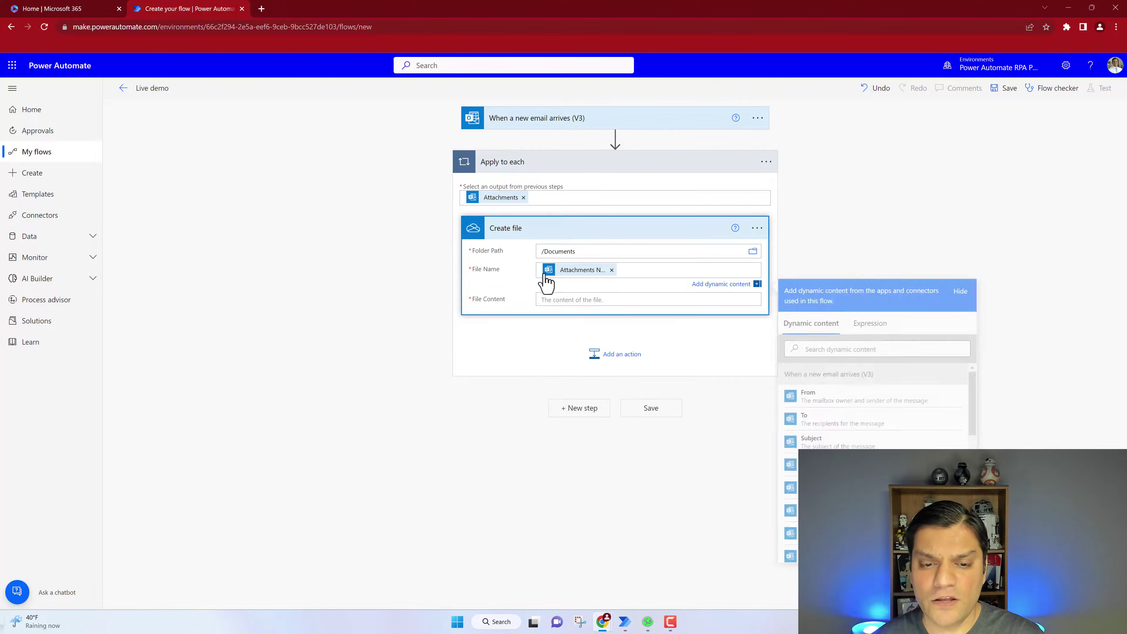
click(560, 299)
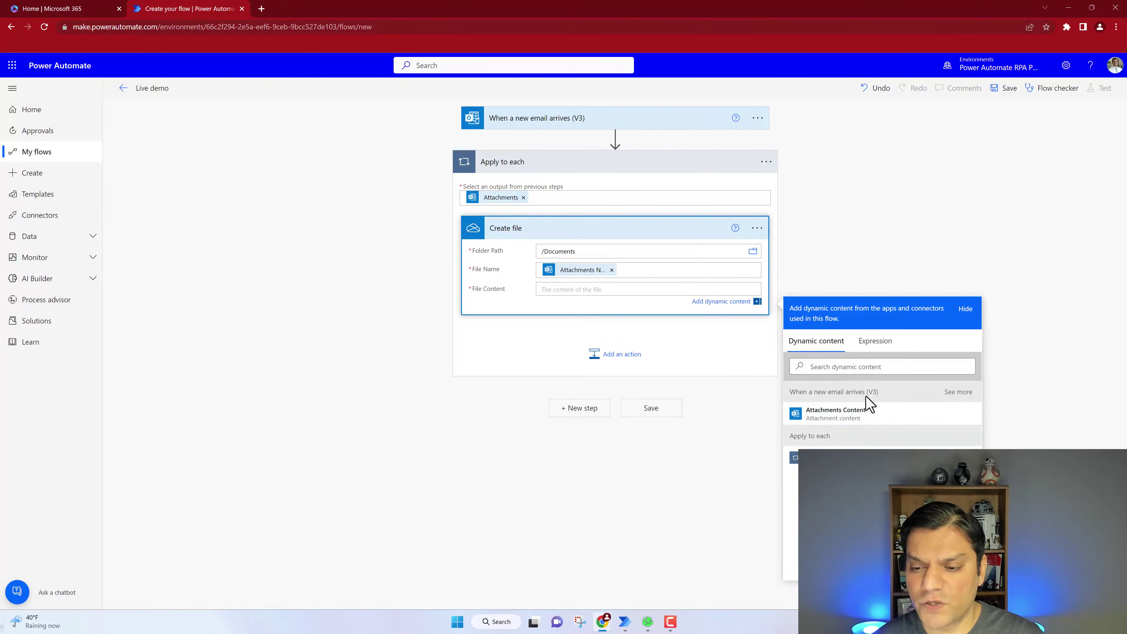
click(843, 413)
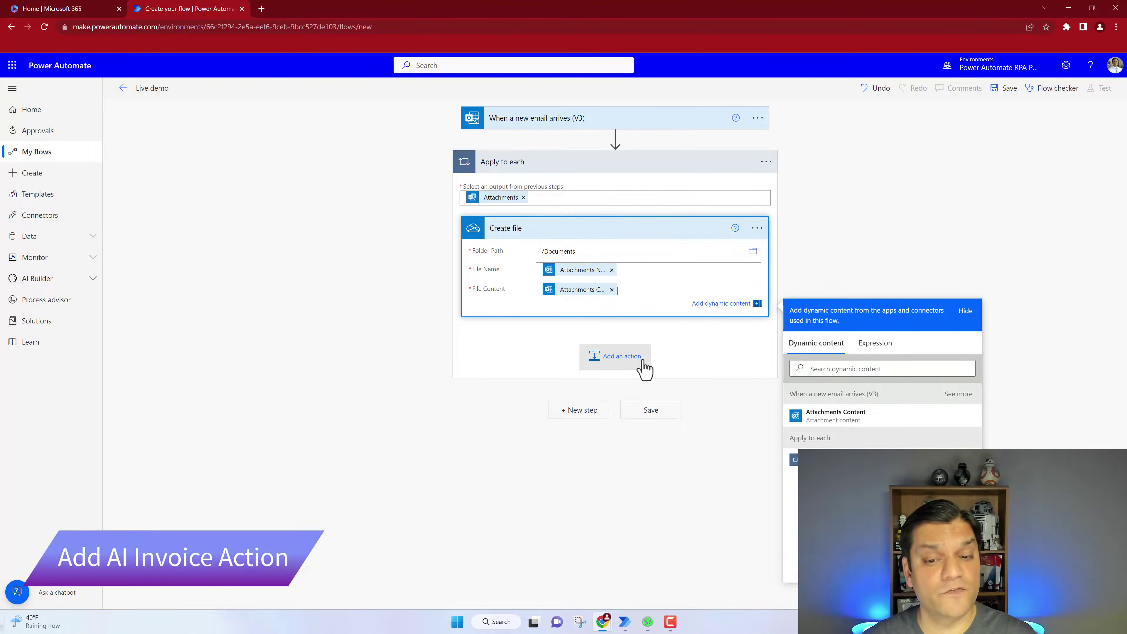
Add AI Builder 'Extract information from invoices' in the loop, reading Attachments Content as the invoice file
click(631, 373)
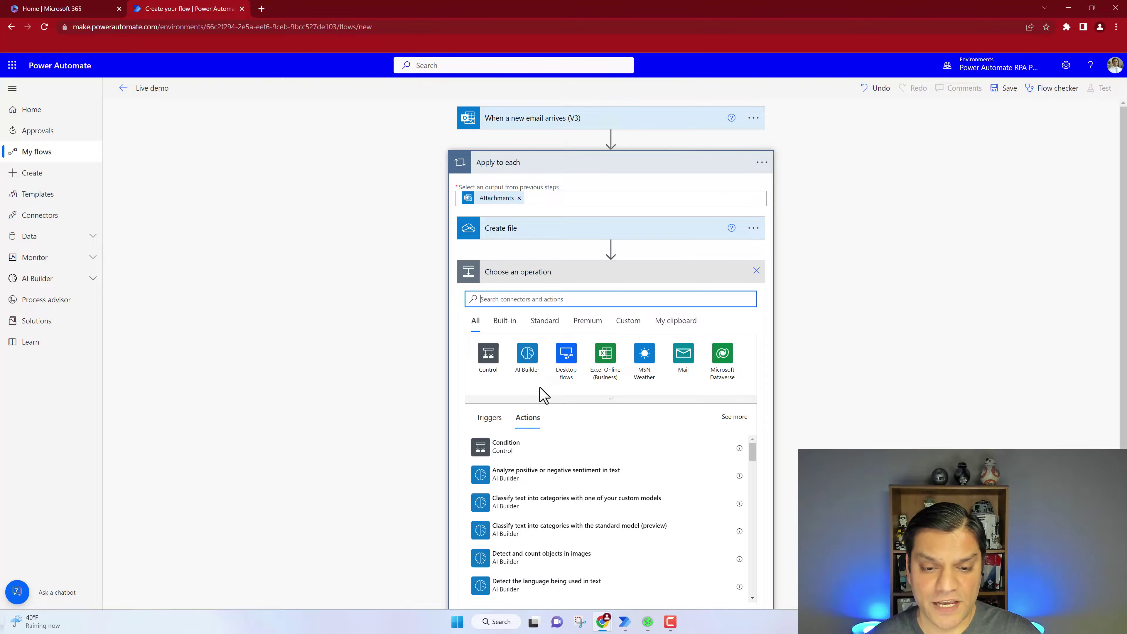
click(534, 373)
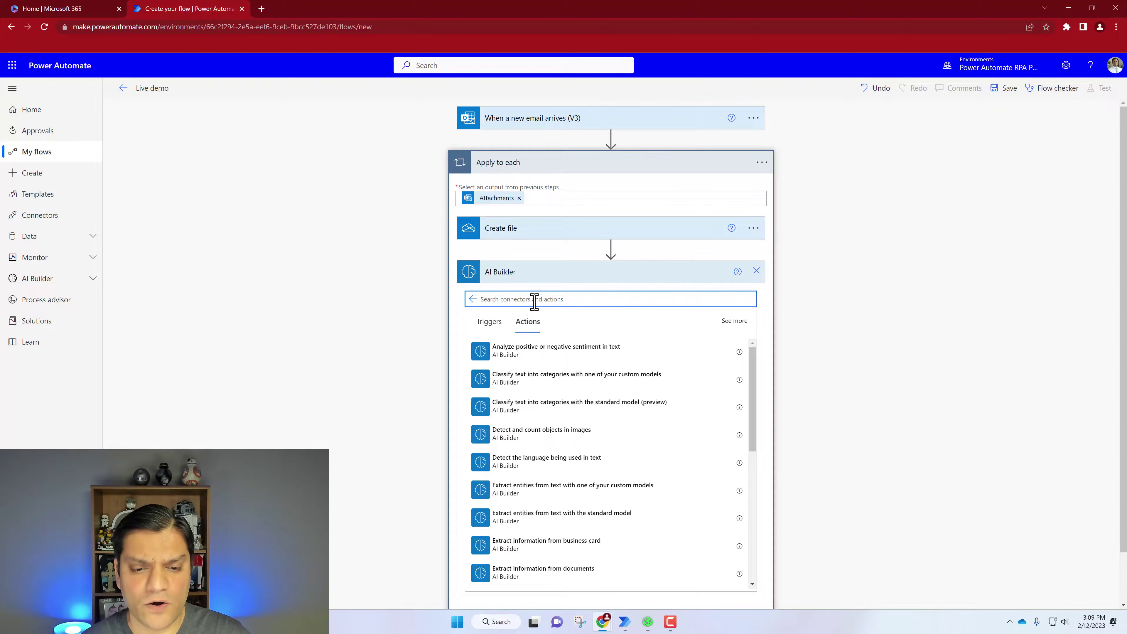
text(invo)
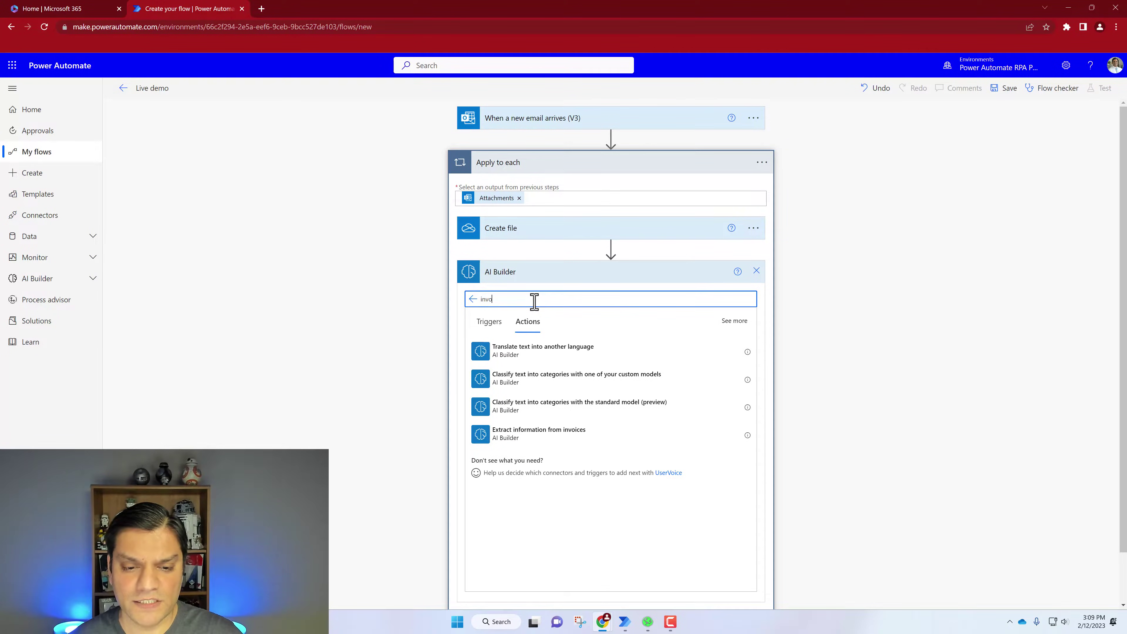
click(533, 439)
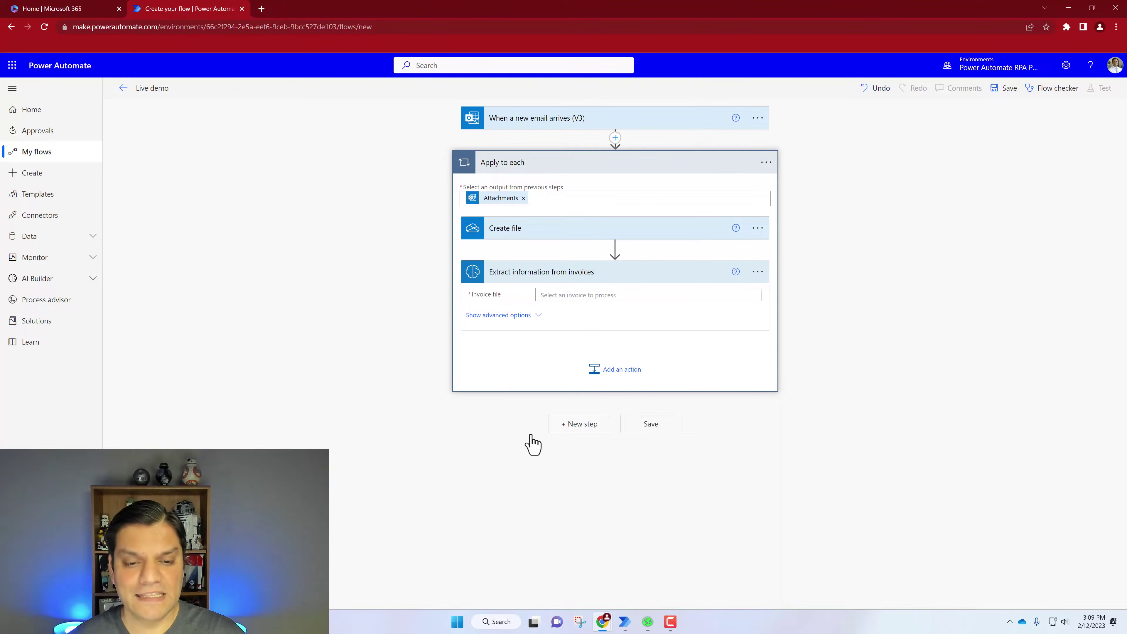
click(617, 296)
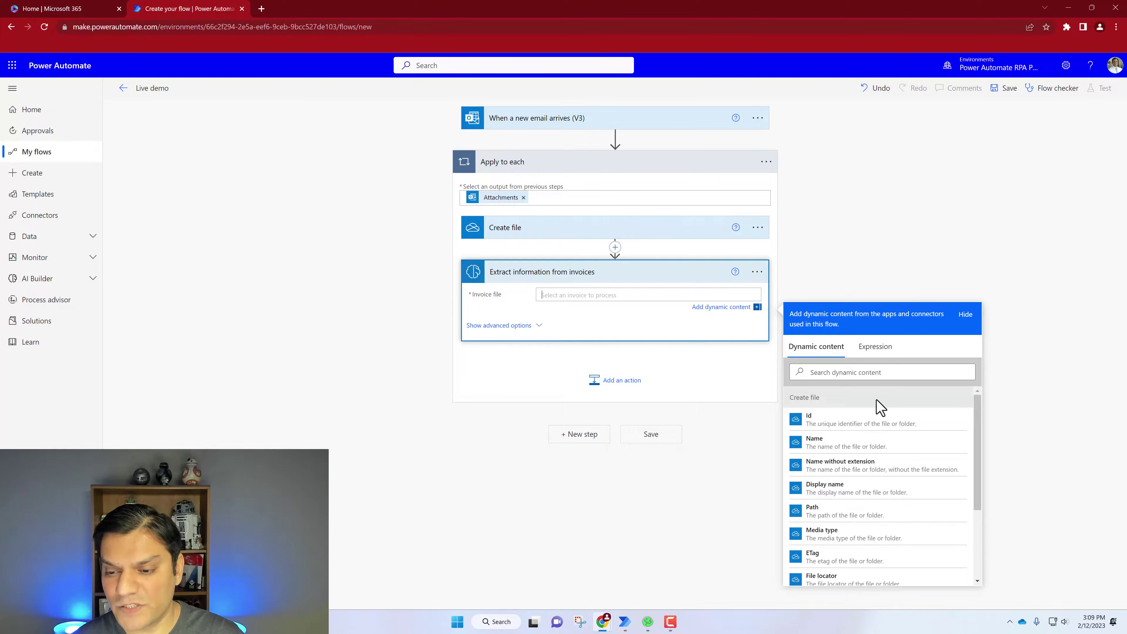
click(874, 371)
text(acc)
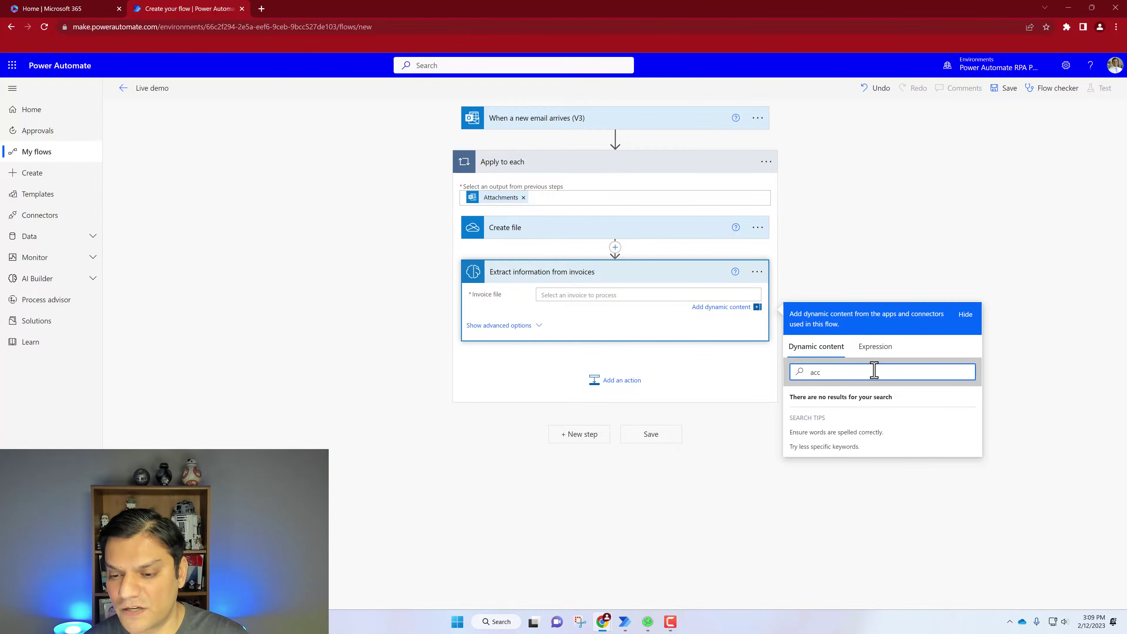
key(BackSpace)
key(BackSpace)
text(tt)
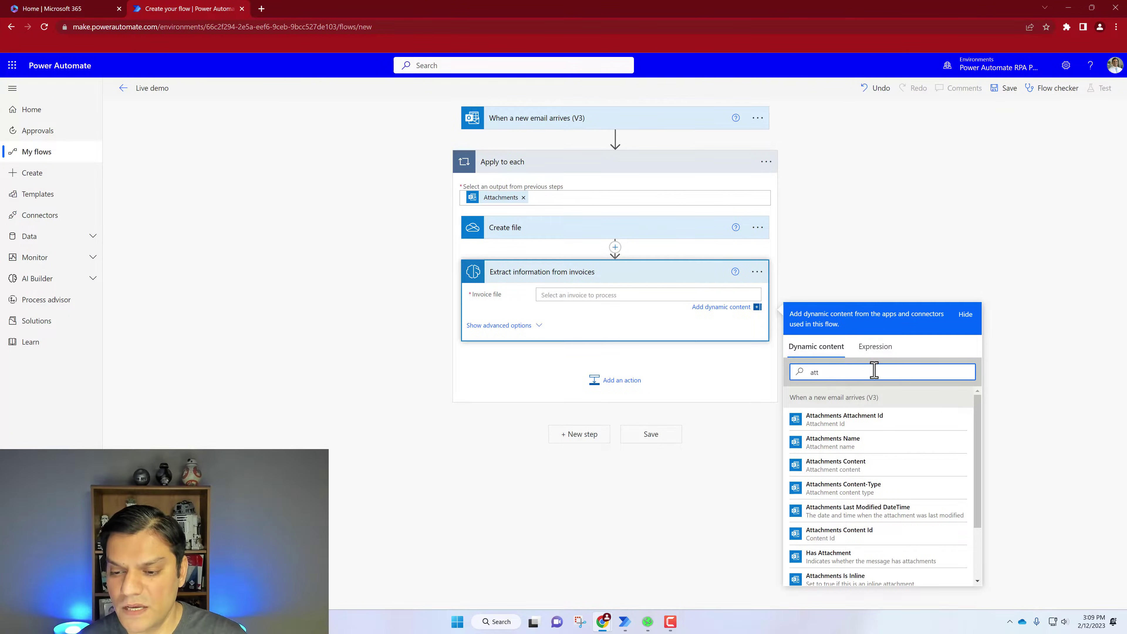
click(858, 465)
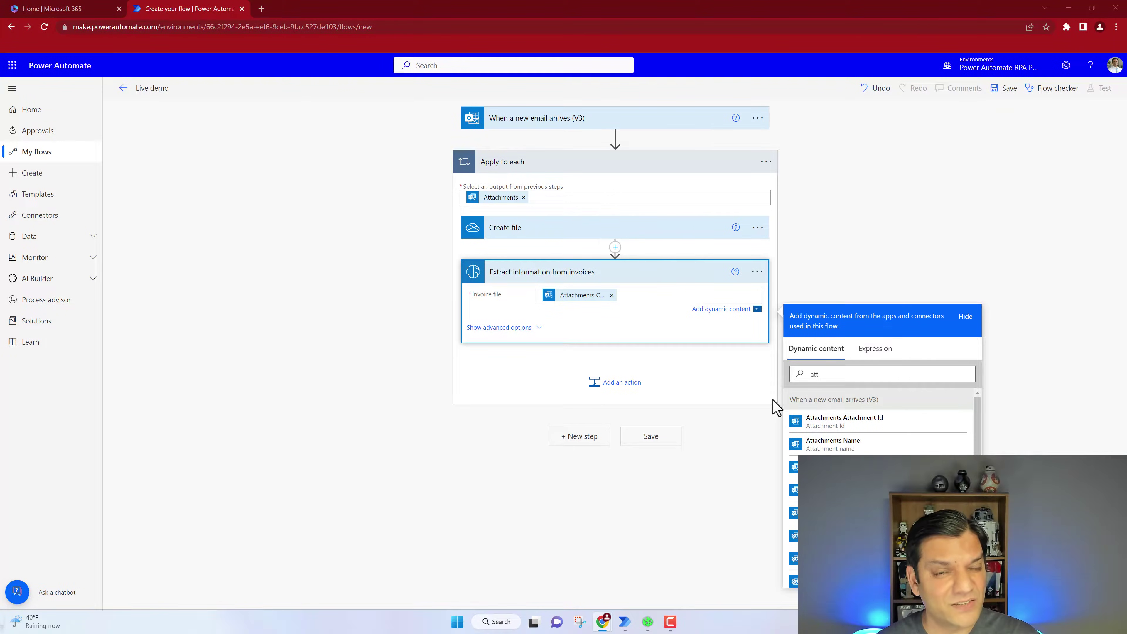
Add the Desktop flows action 'Run a flow built with Power Automate for desktop' inside the loop
click(614, 386)
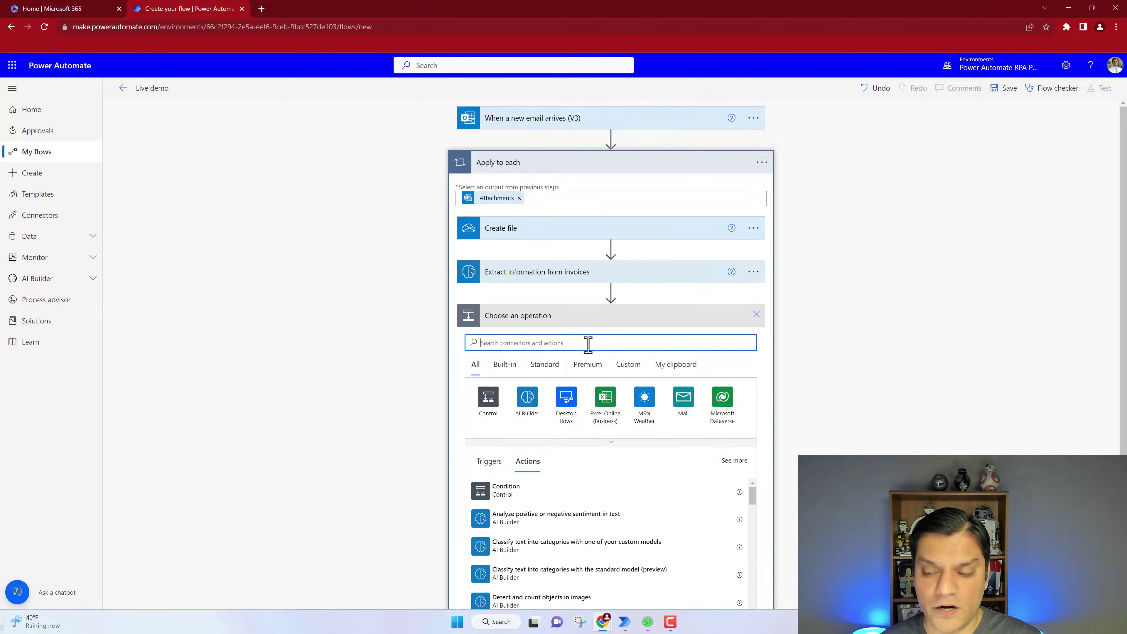
text(run a flow)
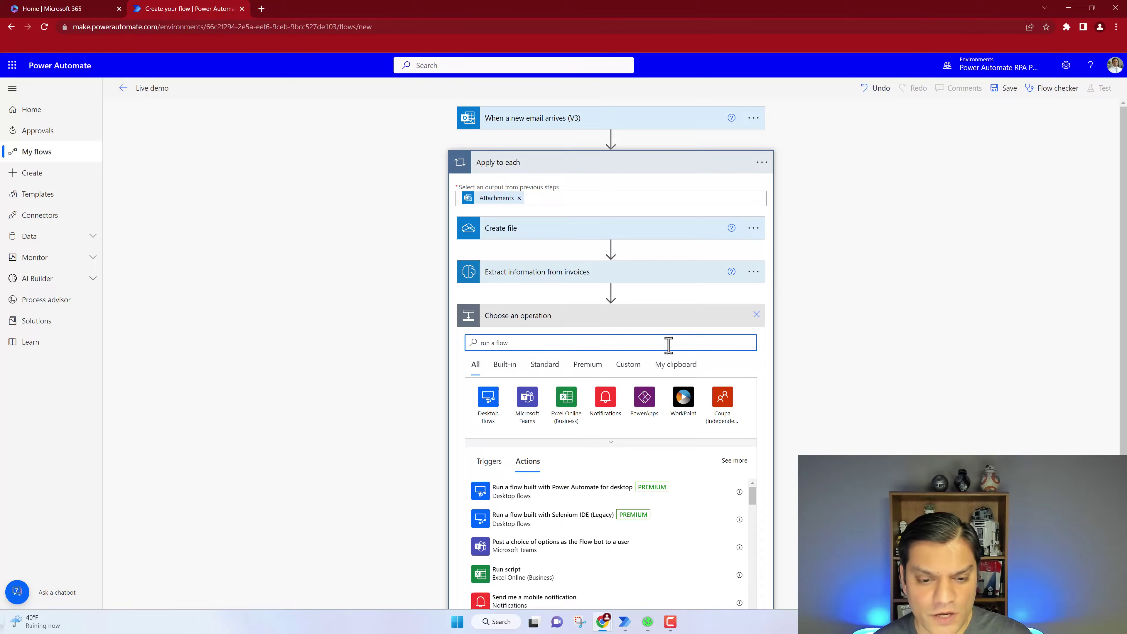
click(491, 419)
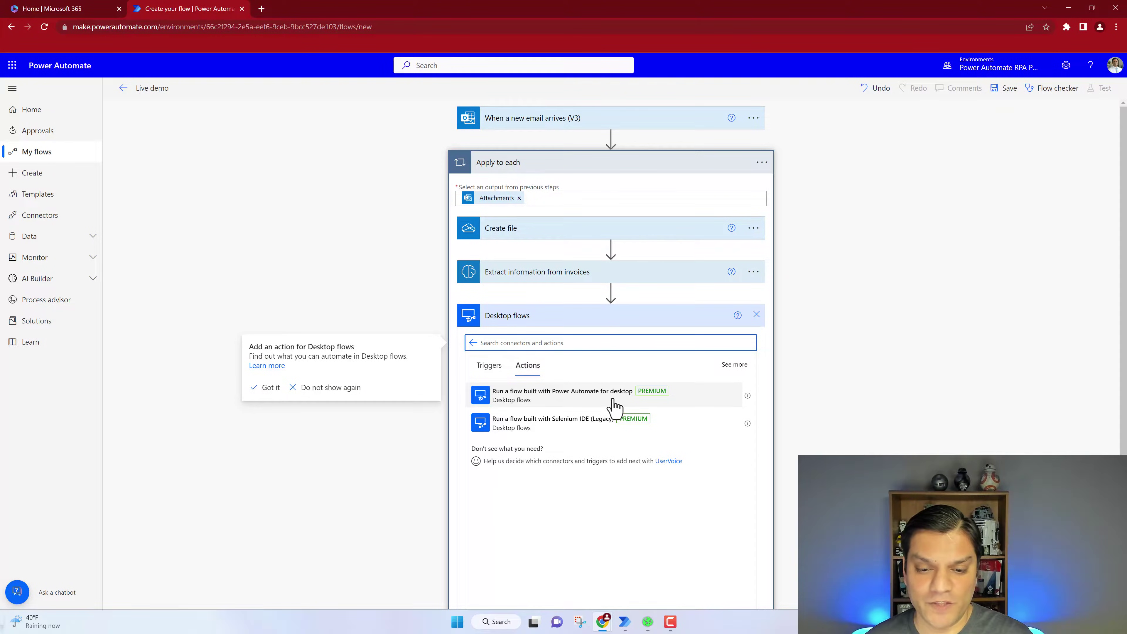
click(614, 405)
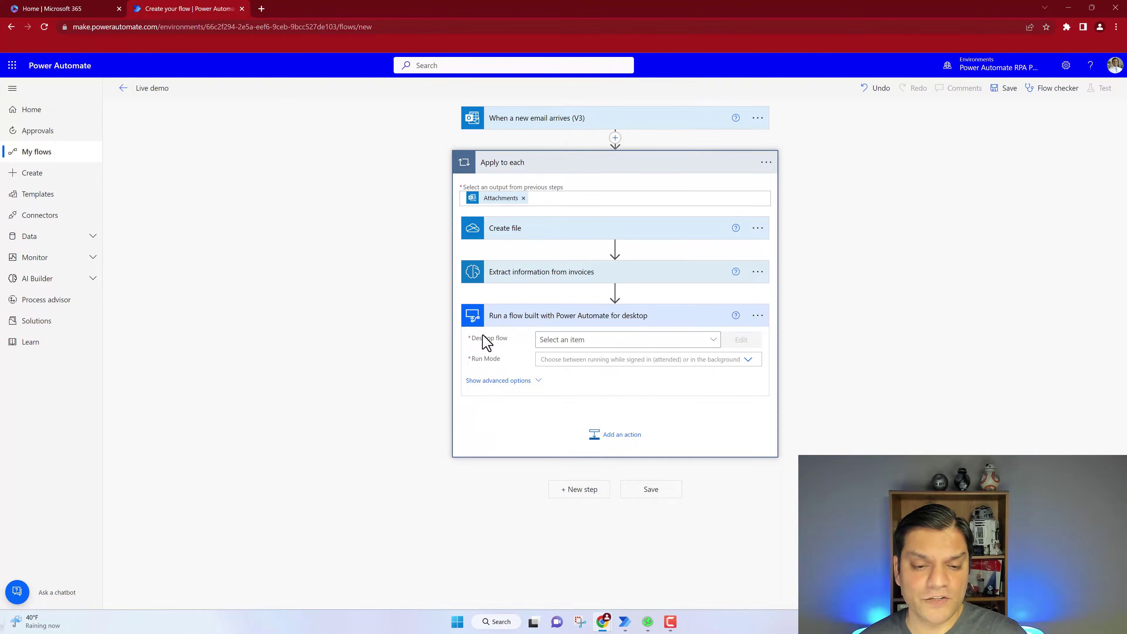
Target the 'Live demo to add a new invoice to contoso app' desktop flow in Attended run mode
click(712, 340)
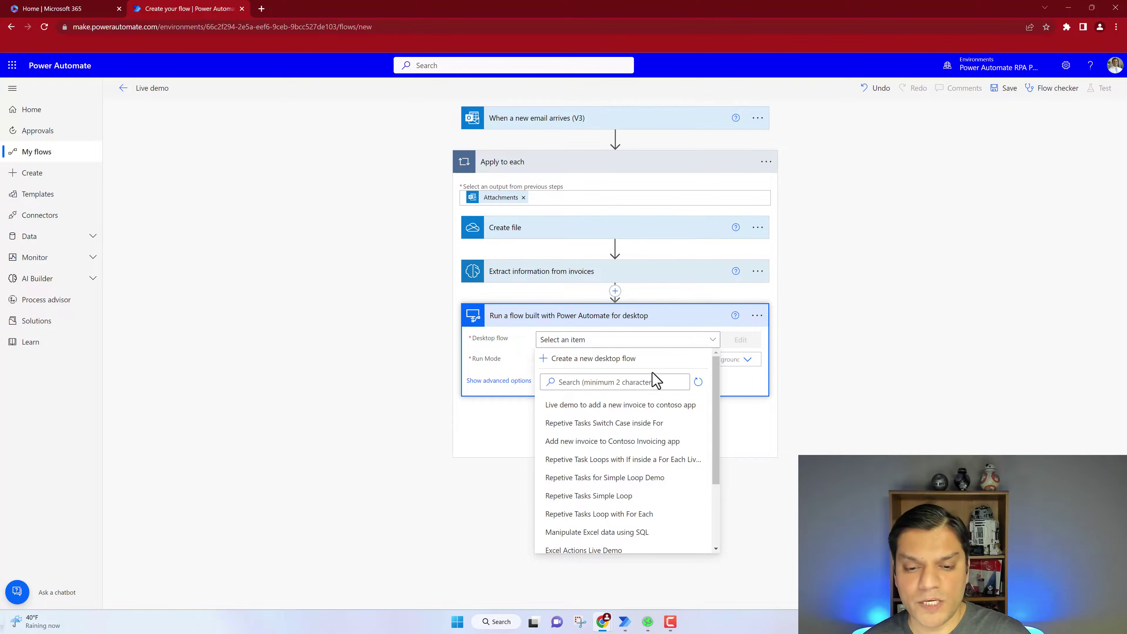
mouse_move(624, 621)
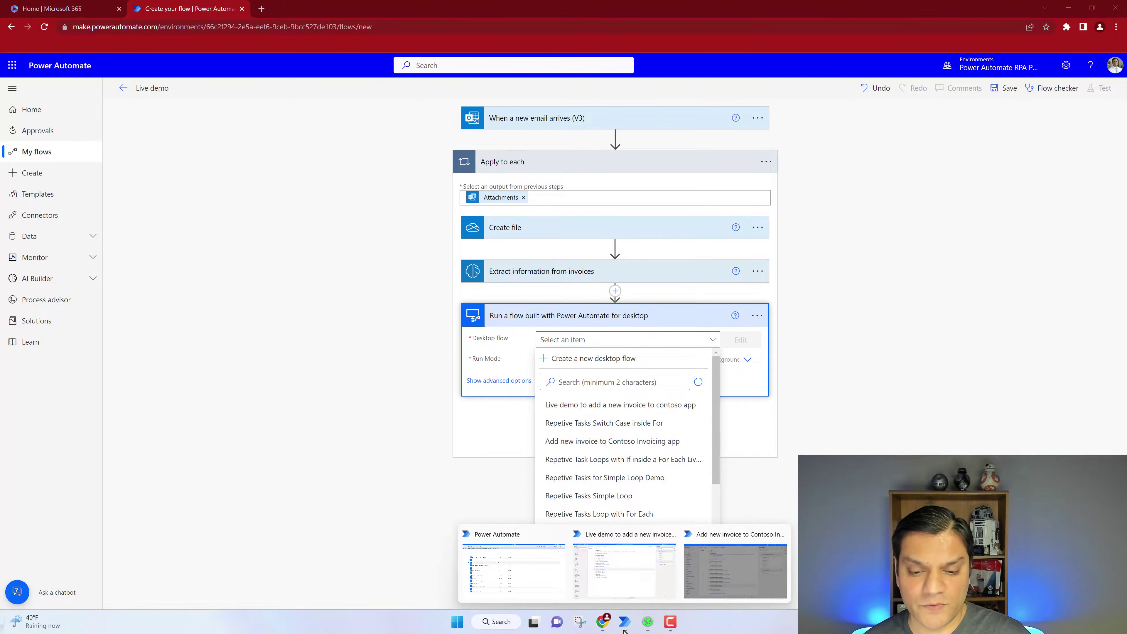
click(619, 586)
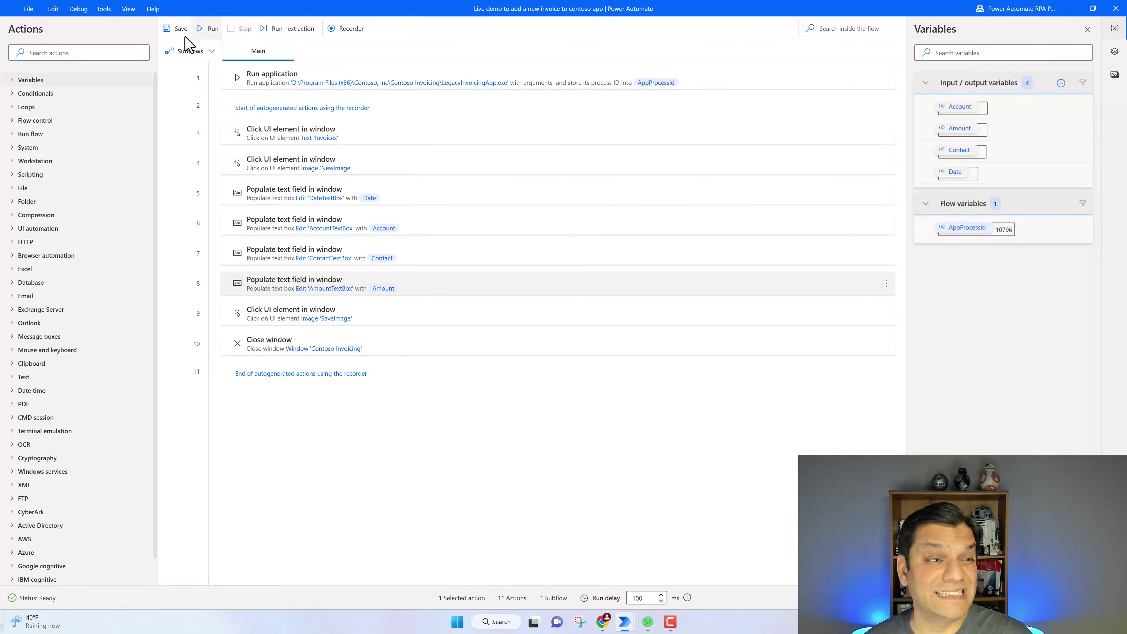
click(1069, 9)
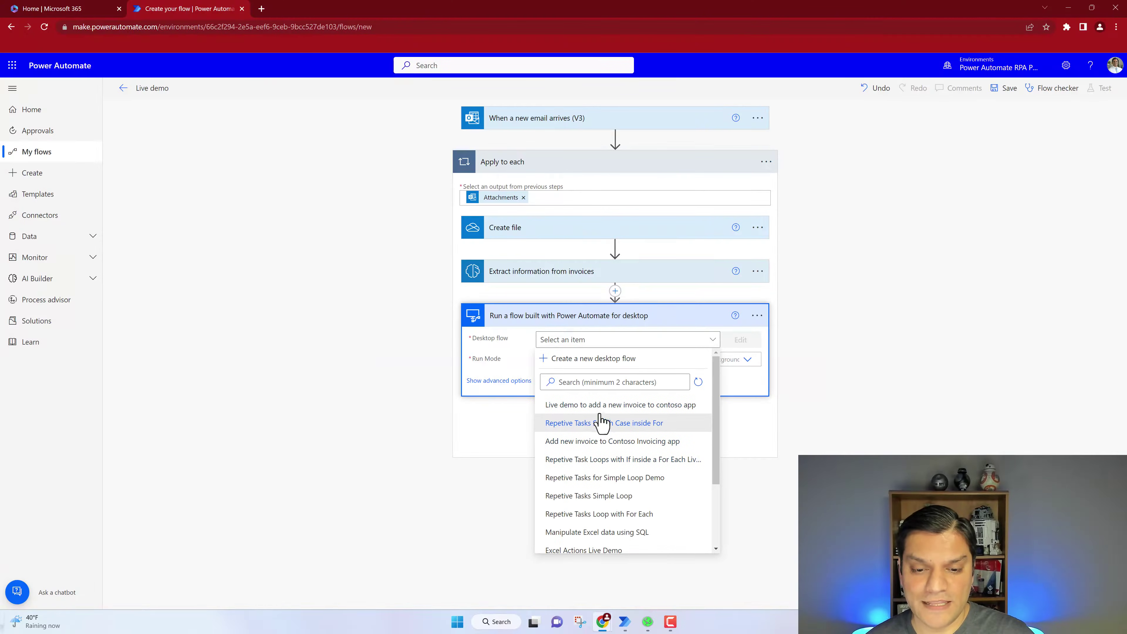
click(627, 405)
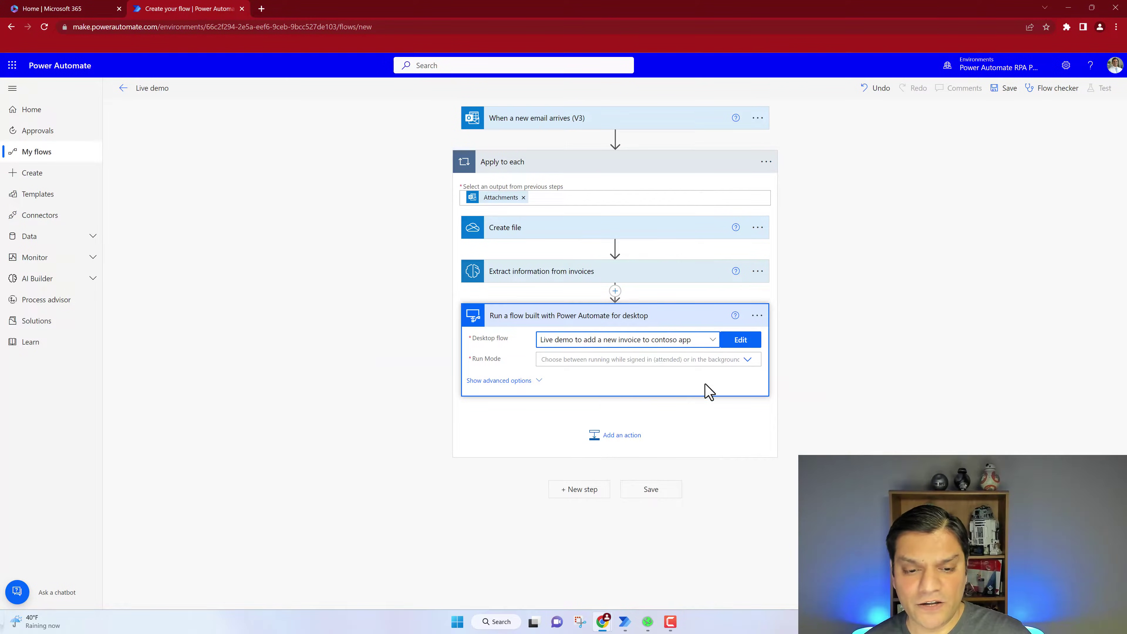
click(748, 361)
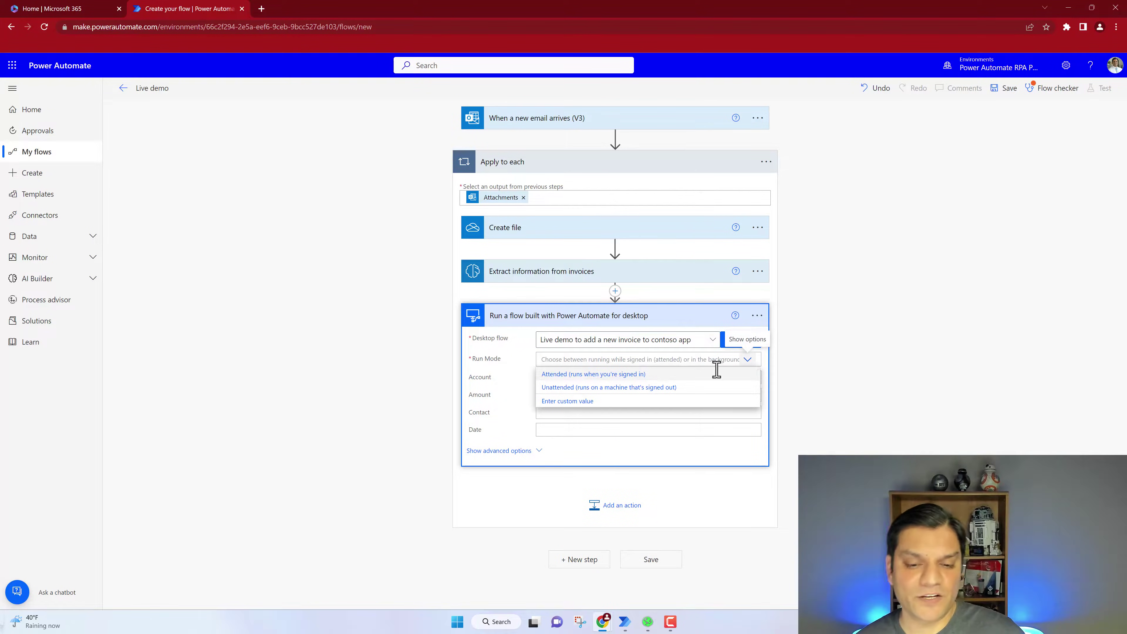
click(675, 376)
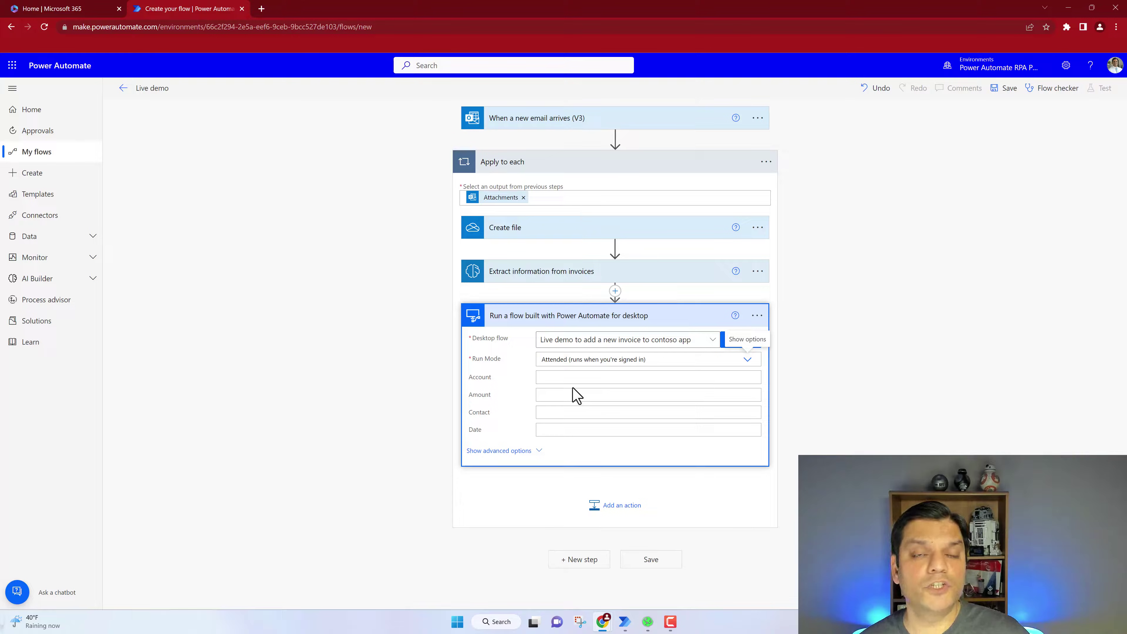
Review the desktop flow's input variables, then select the Account input field
mouse_move(624, 621)
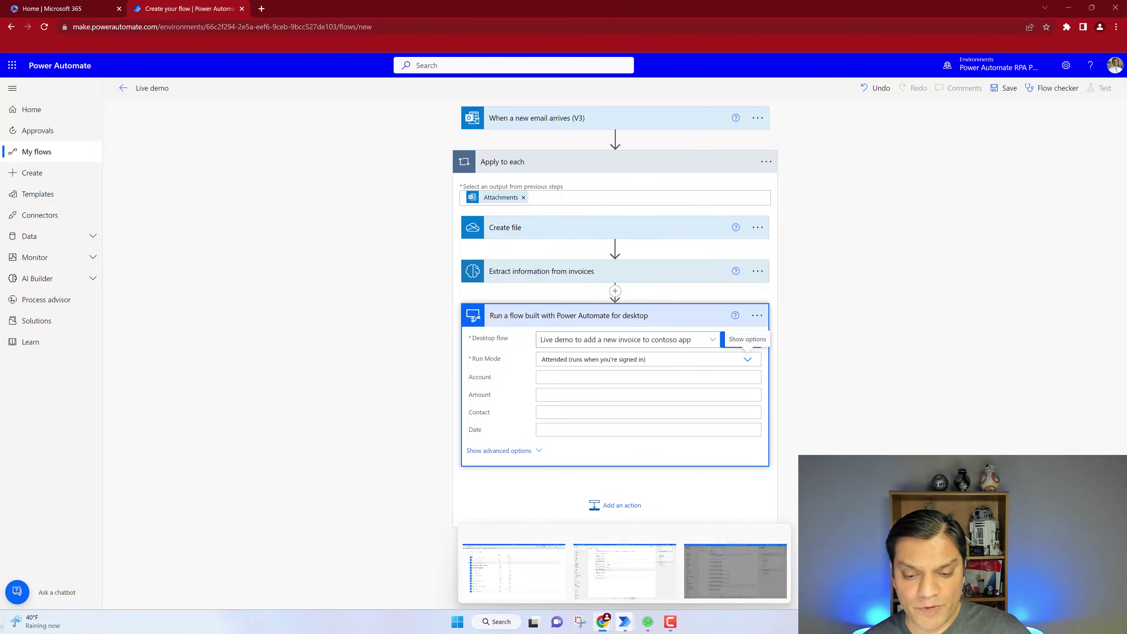
click(621, 588)
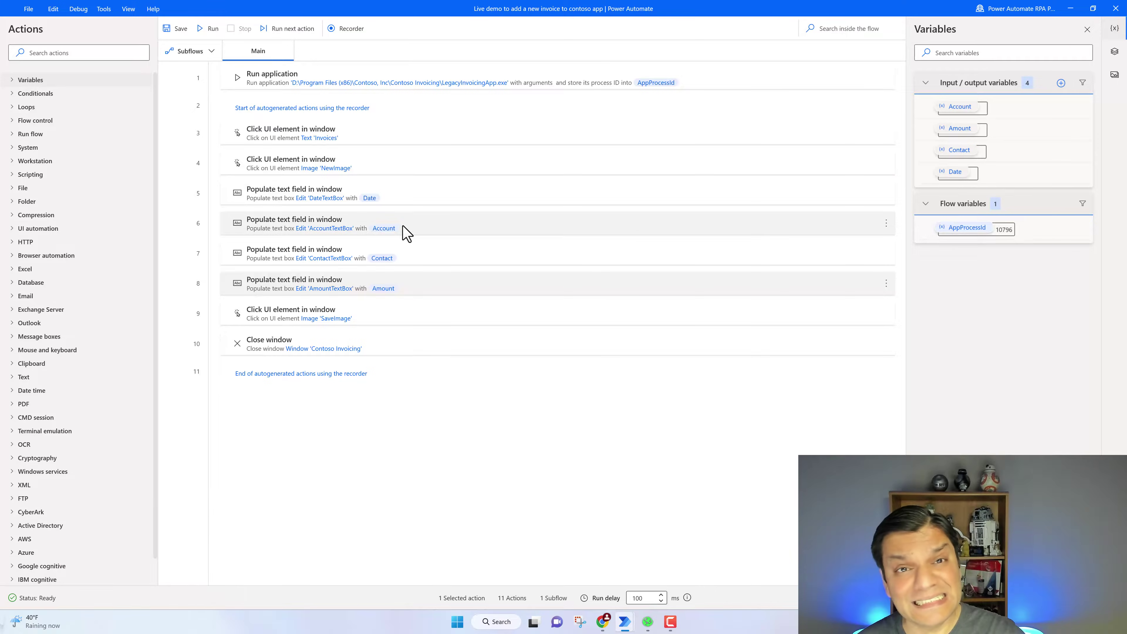
click(1069, 9)
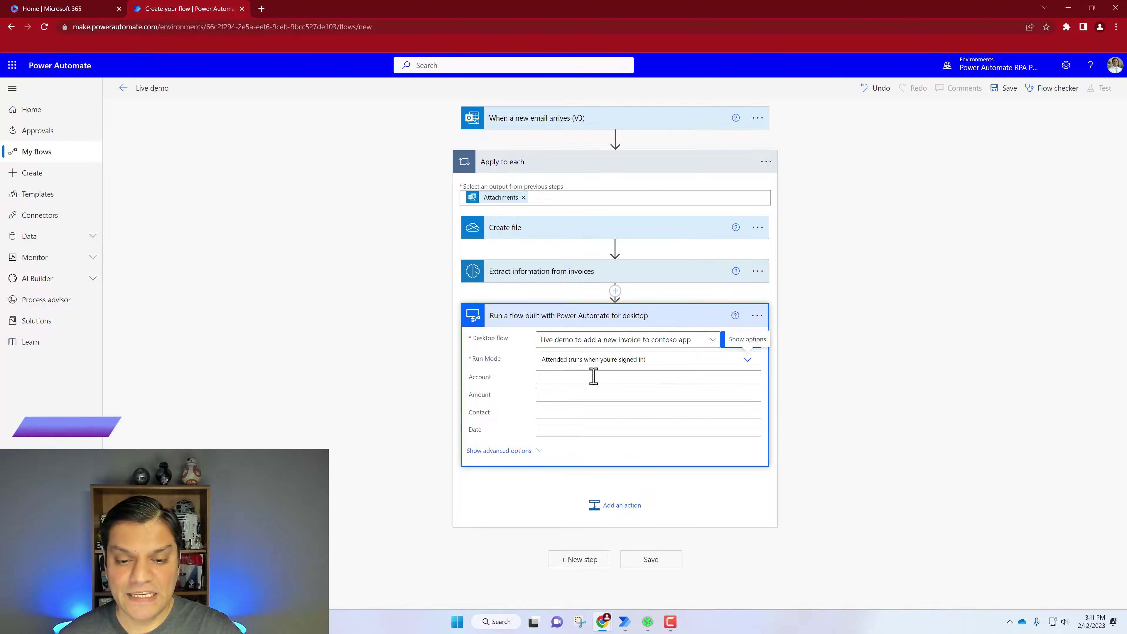
click(593, 381)
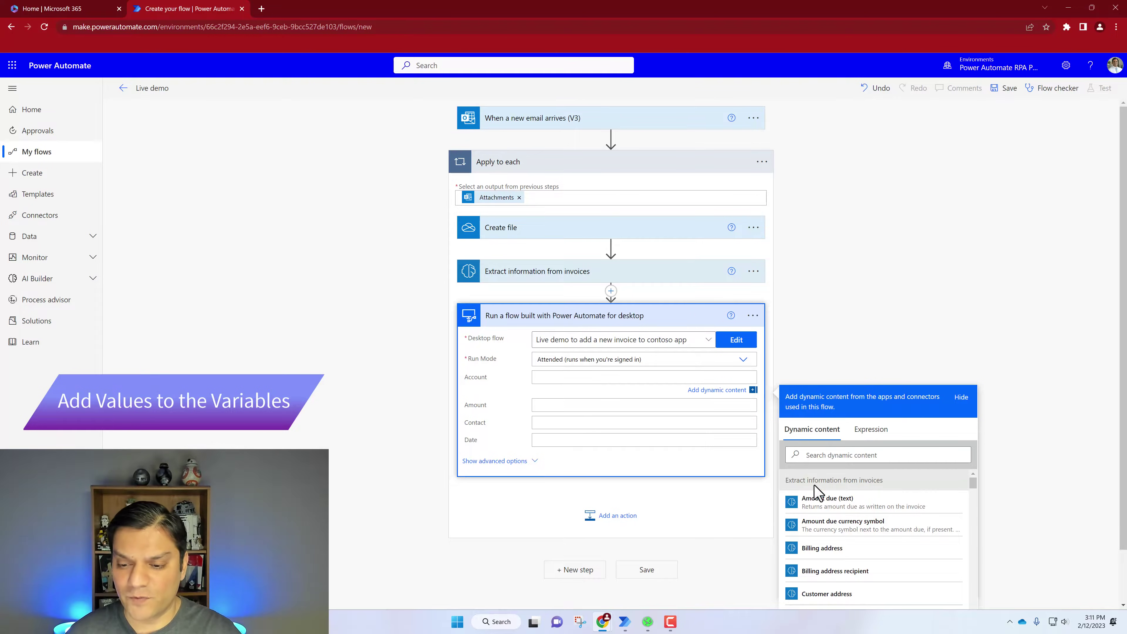
Fill the Account input with Vendor name from the invoice extraction's dynamic content
click(829, 462)
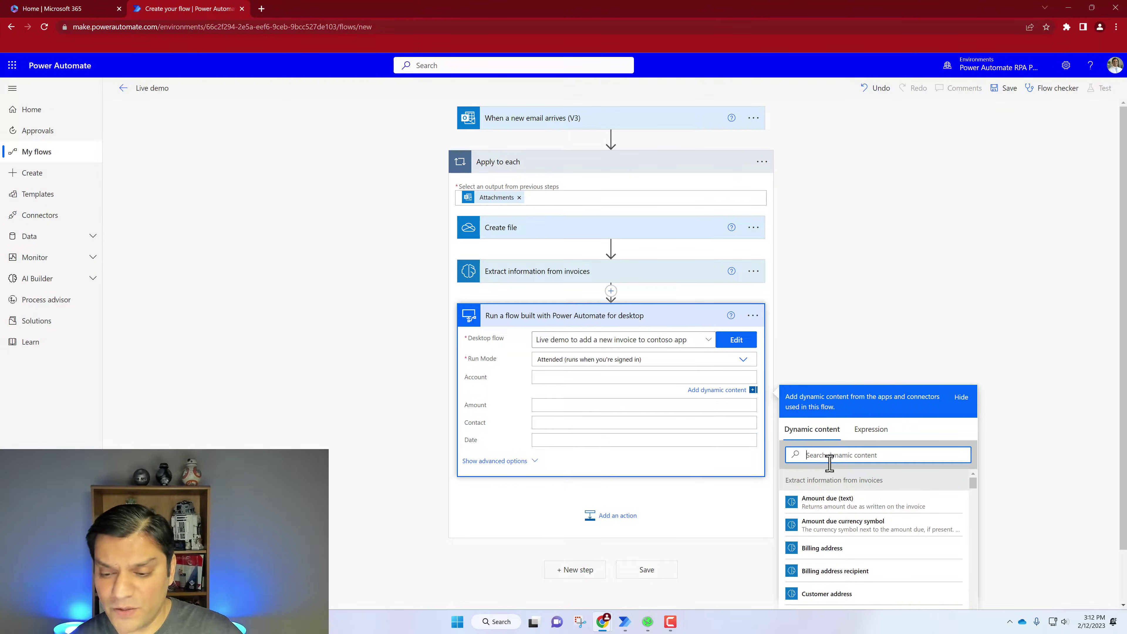
text(ac)
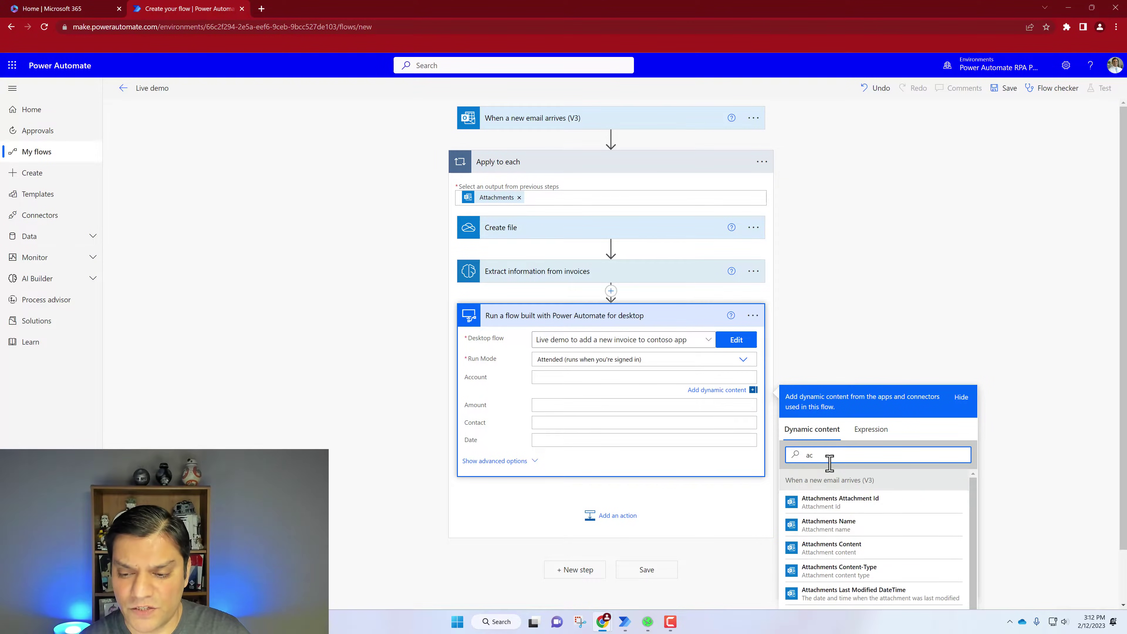
text(c)
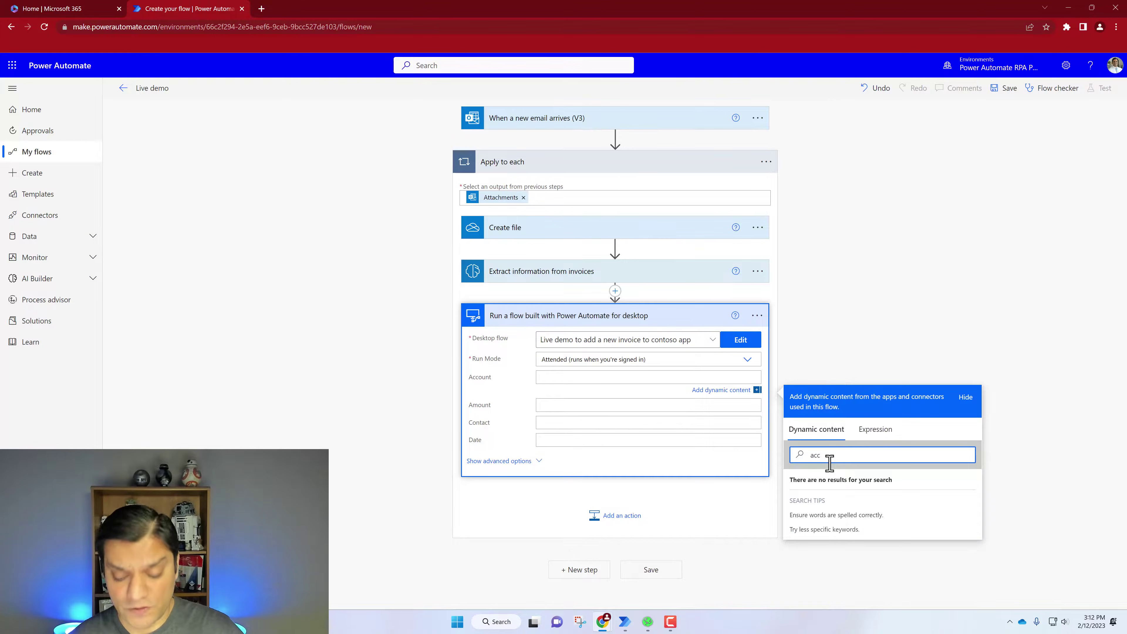
key(BackSpace)
key(BackSpace)
key(BackSpace)
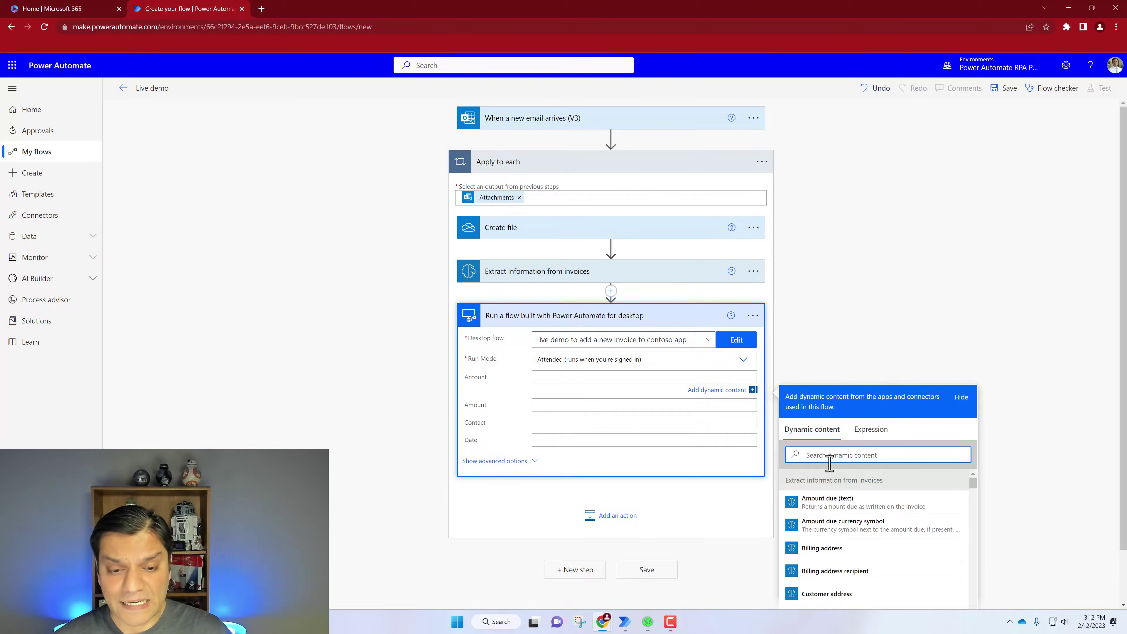
text(vend)
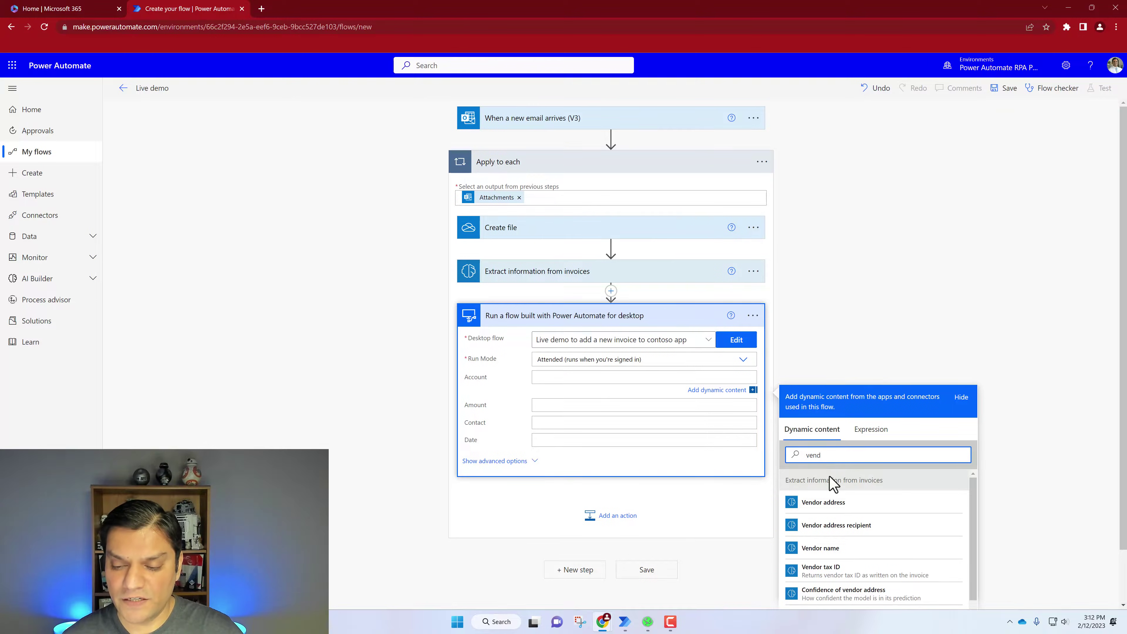
click(829, 549)
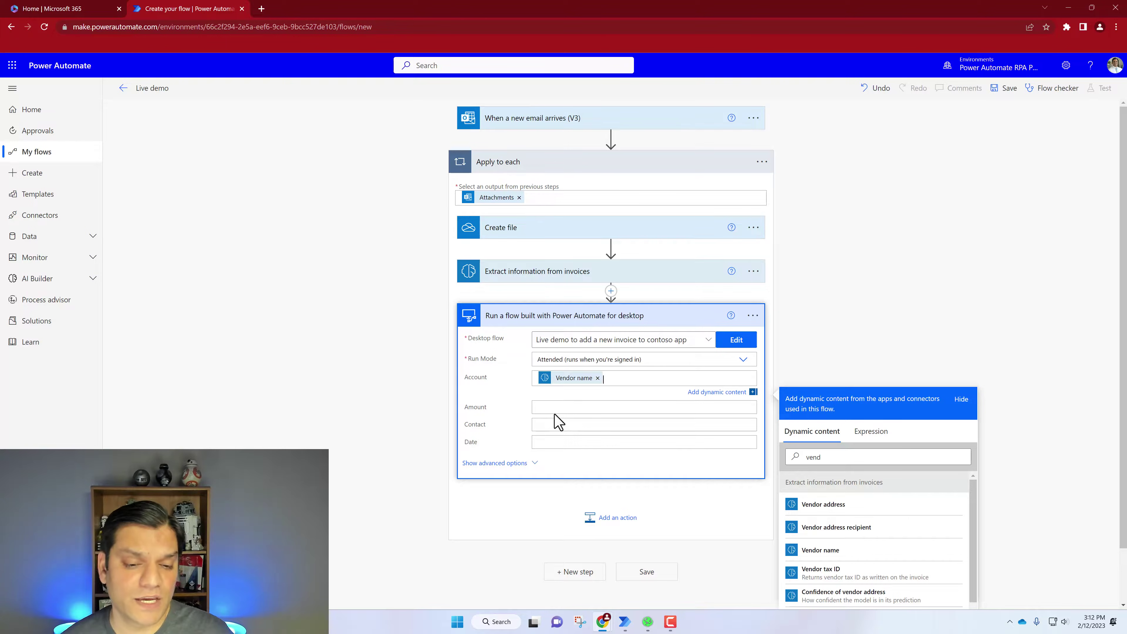
Map the extracted Amount due (number) into the desktop flow's Amount input
click(553, 404)
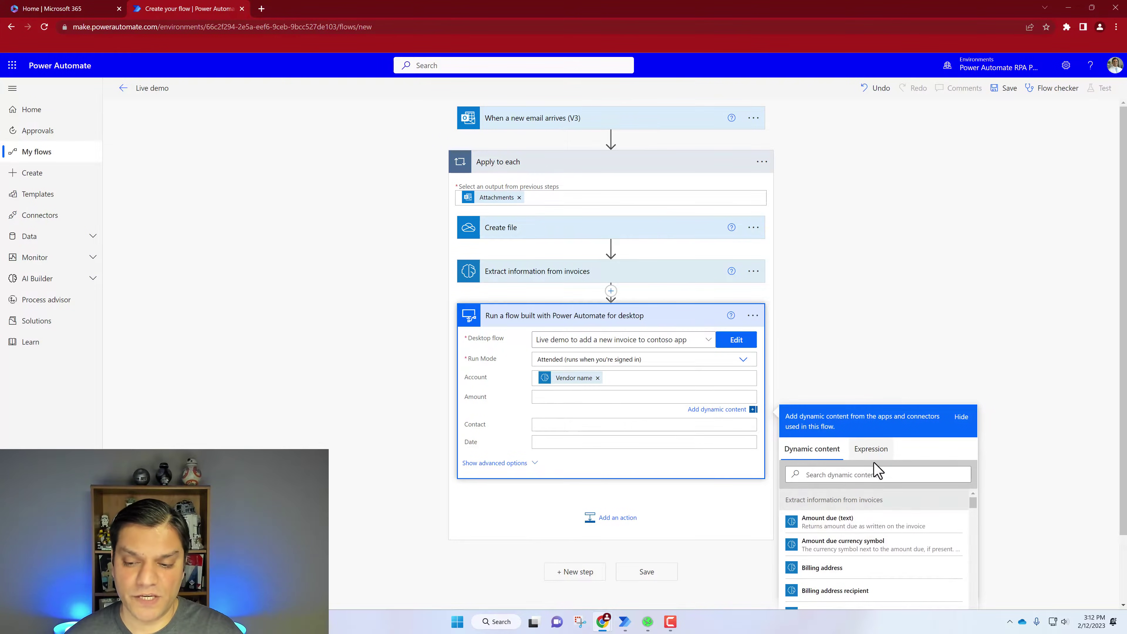
click(867, 473)
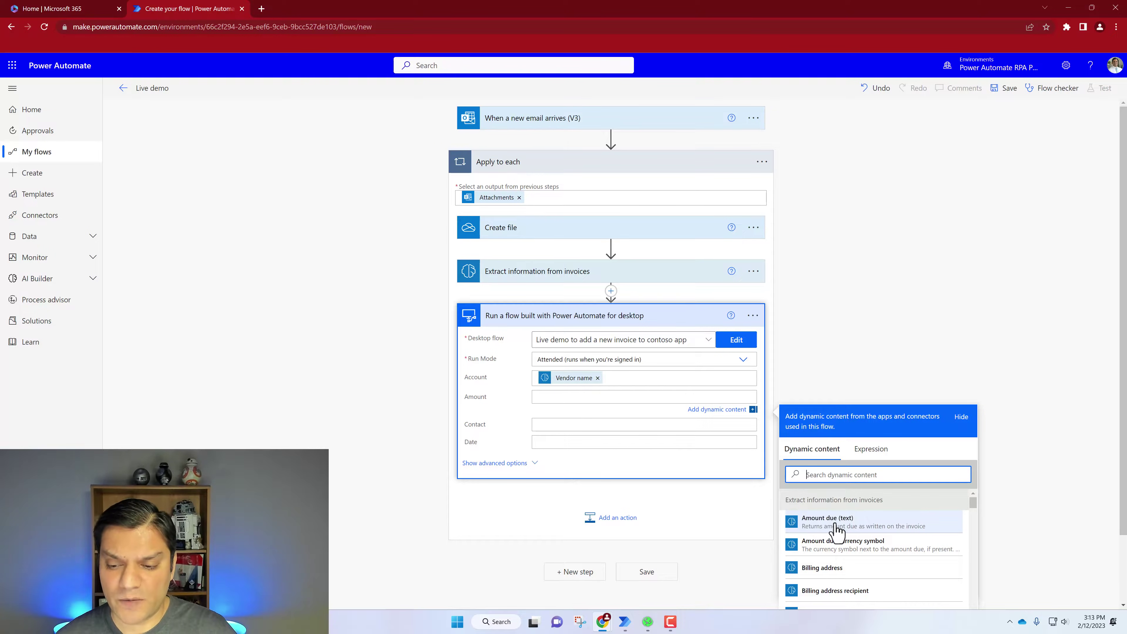
text(A)
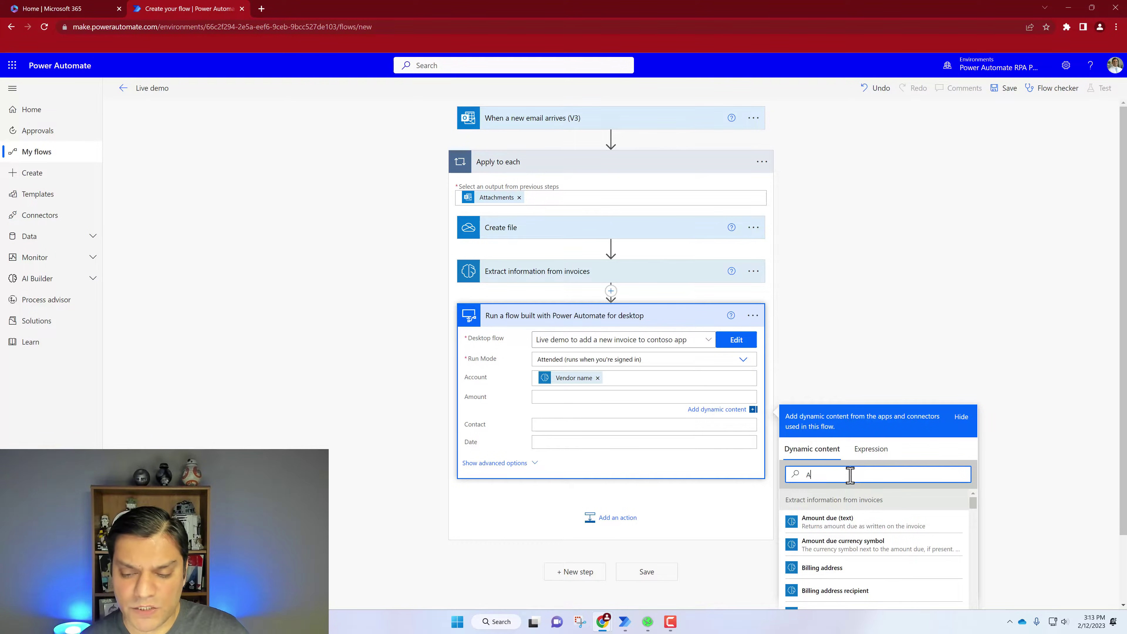
text(mount)
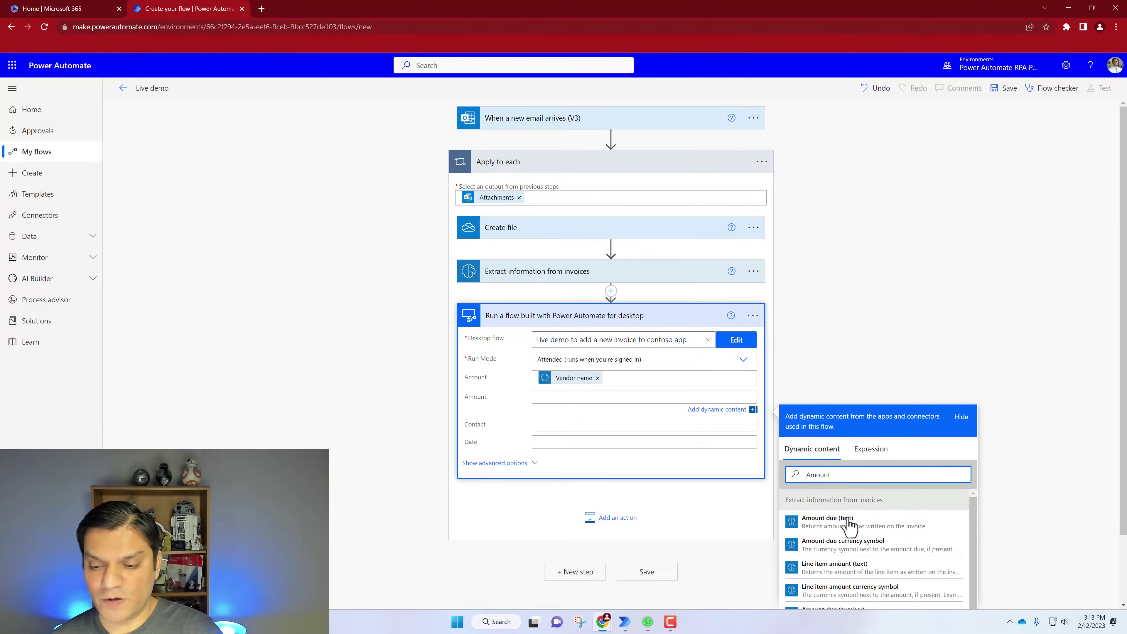
scroll(838, 583, down, 1)
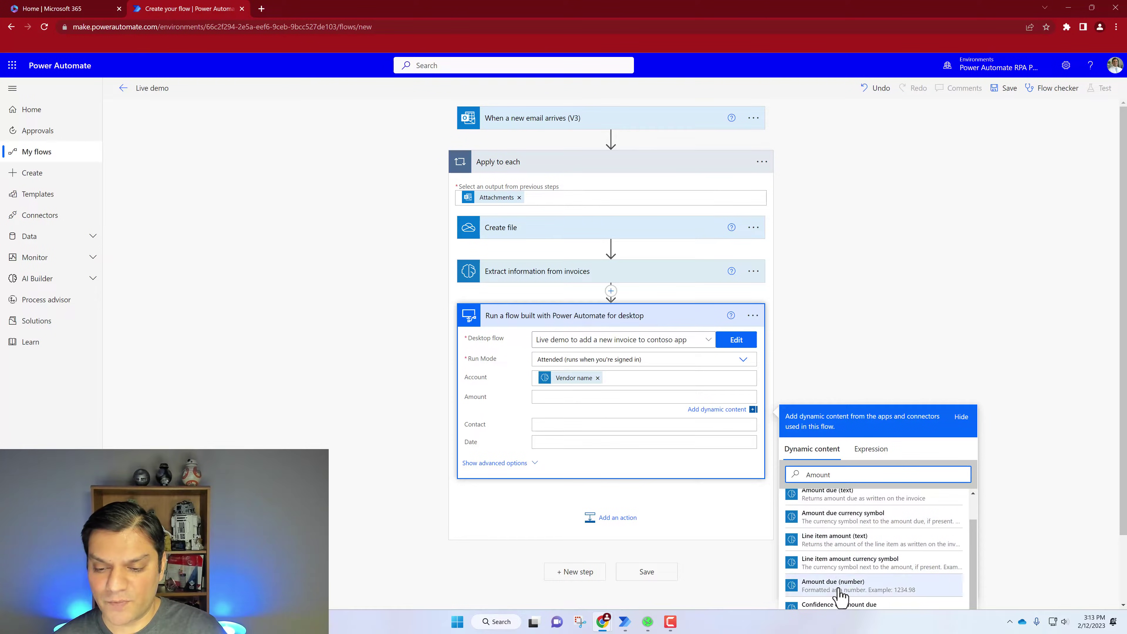
click(840, 588)
Map Vendor address into the Contact input and Due date (date) into the Date input
click(551, 427)
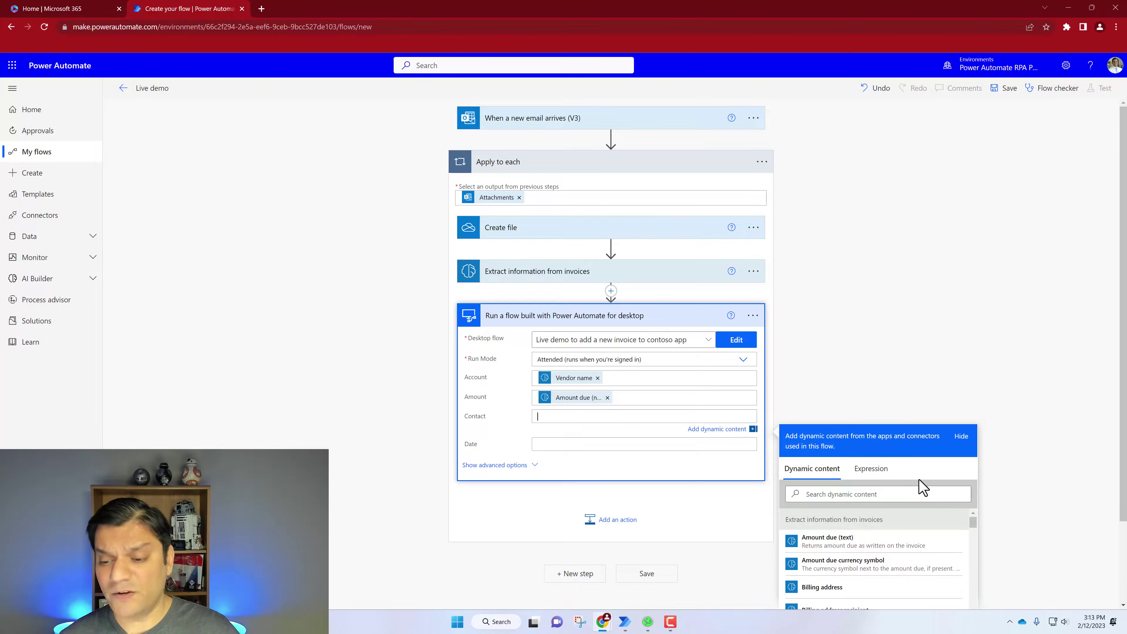
click(917, 493)
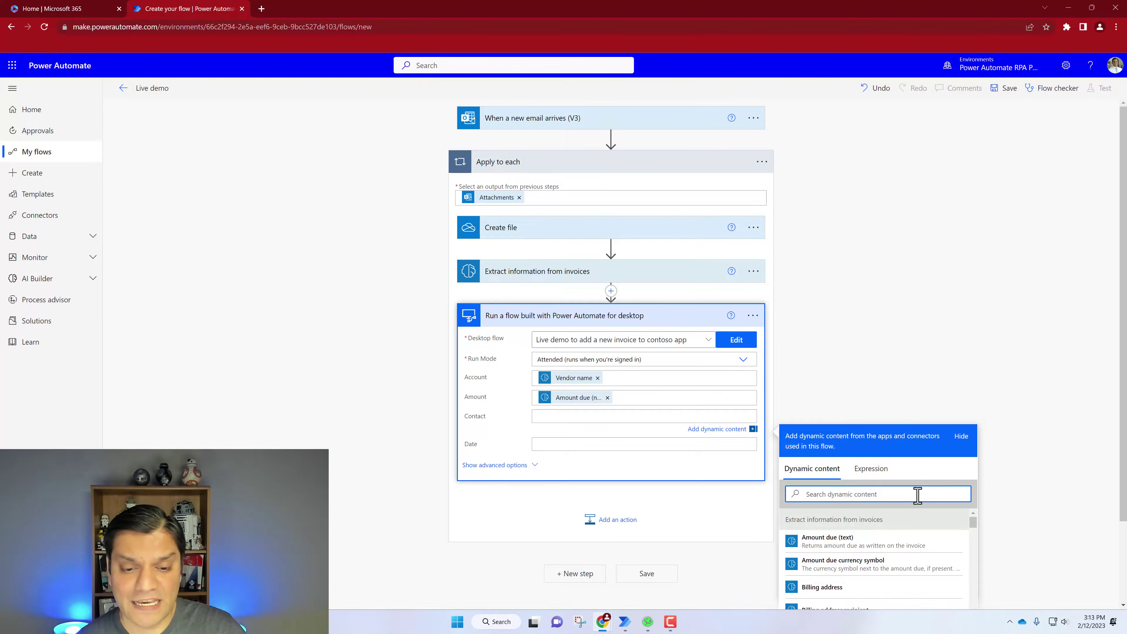
text(vend)
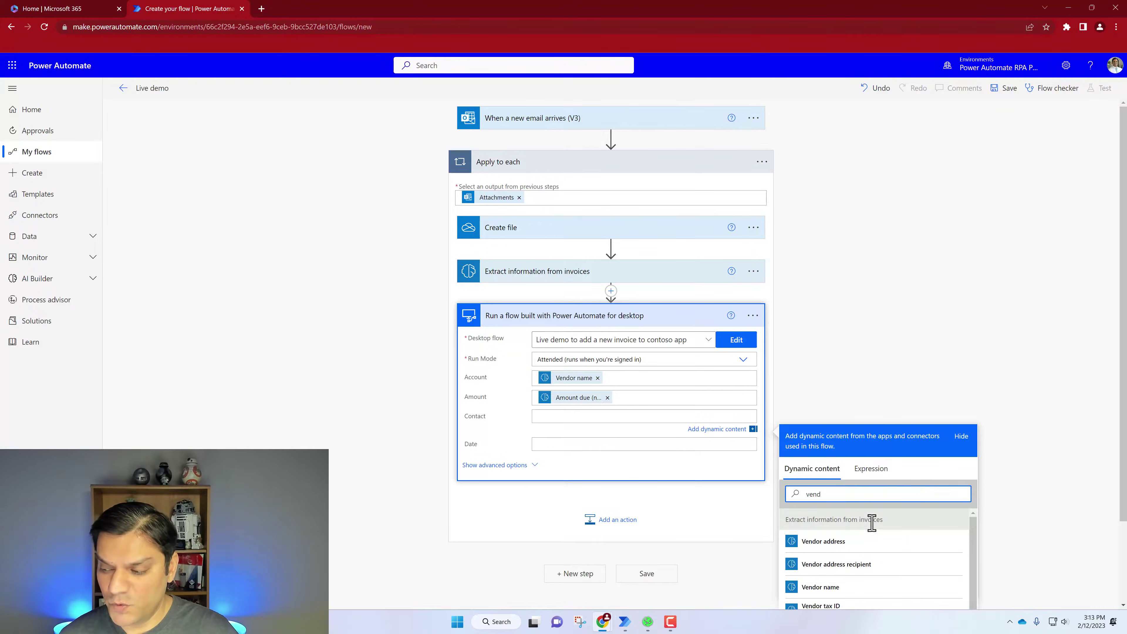
click(824, 541)
scroll(649, 451, down, 2)
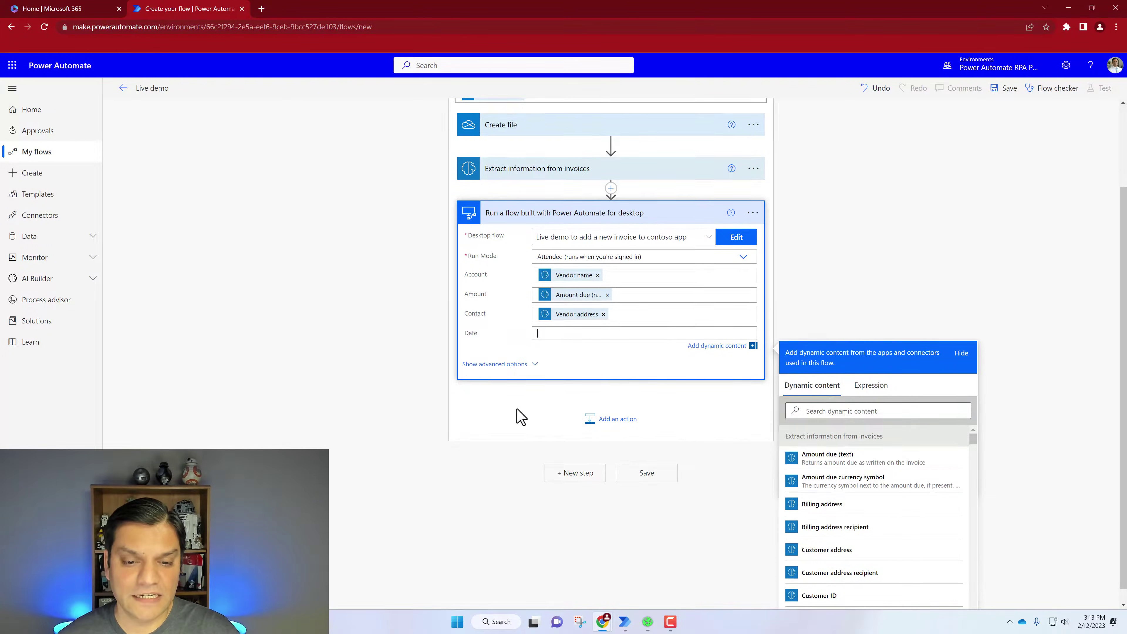
click(858, 411)
text(due d)
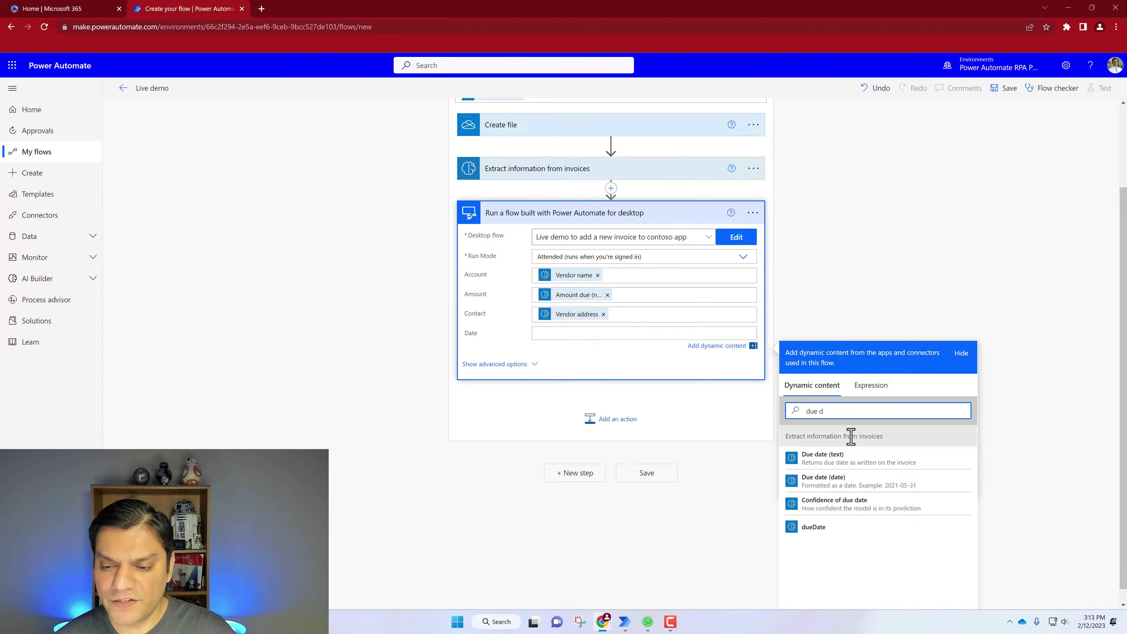
click(836, 481)
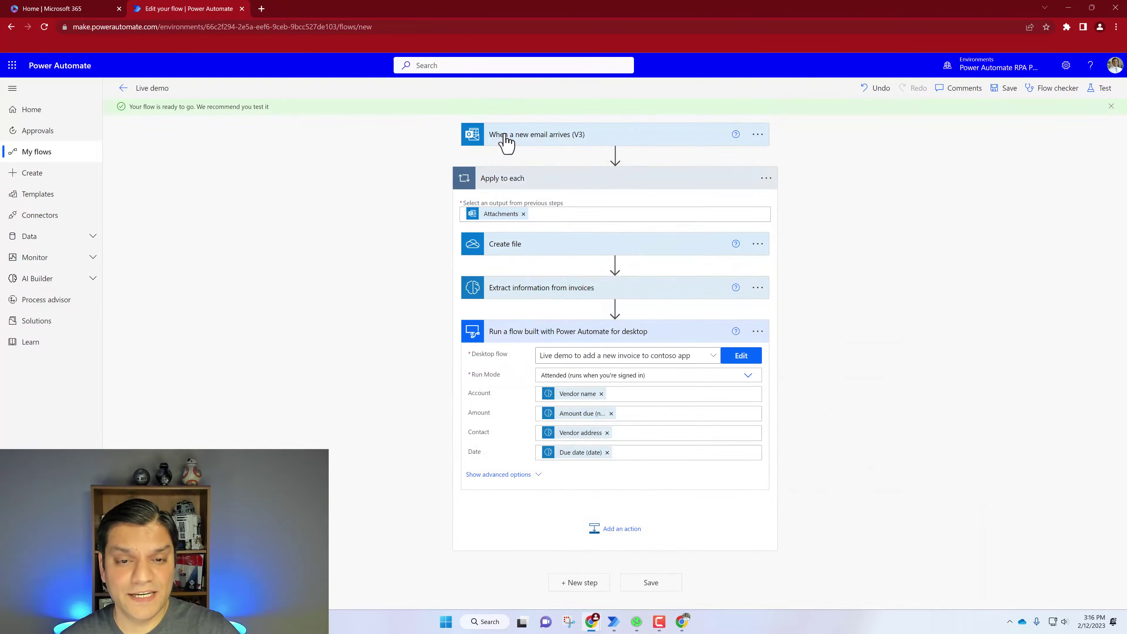
Set the new-email trigger's Subject Filter to 'Invoice'
click(505, 136)
click(562, 282)
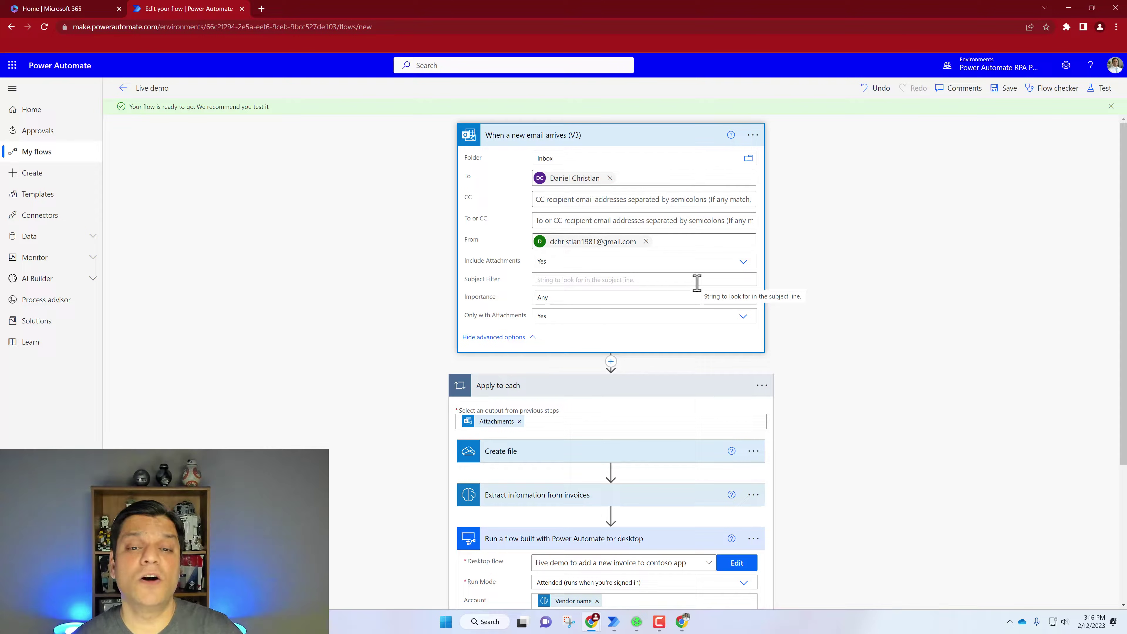
text(Invoice)
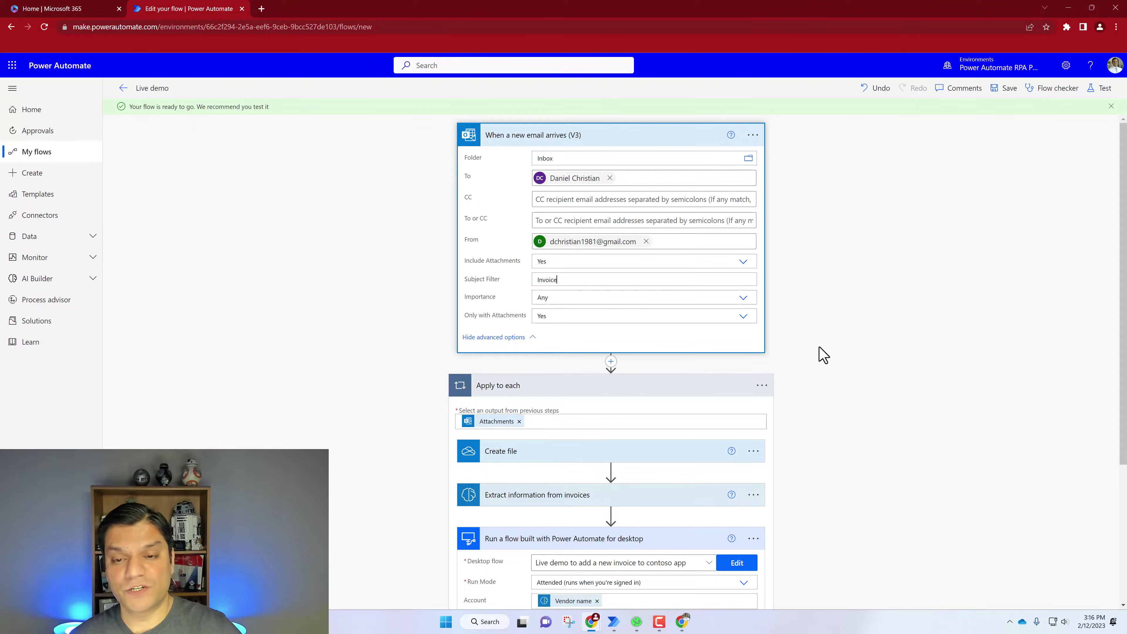
click(873, 248)
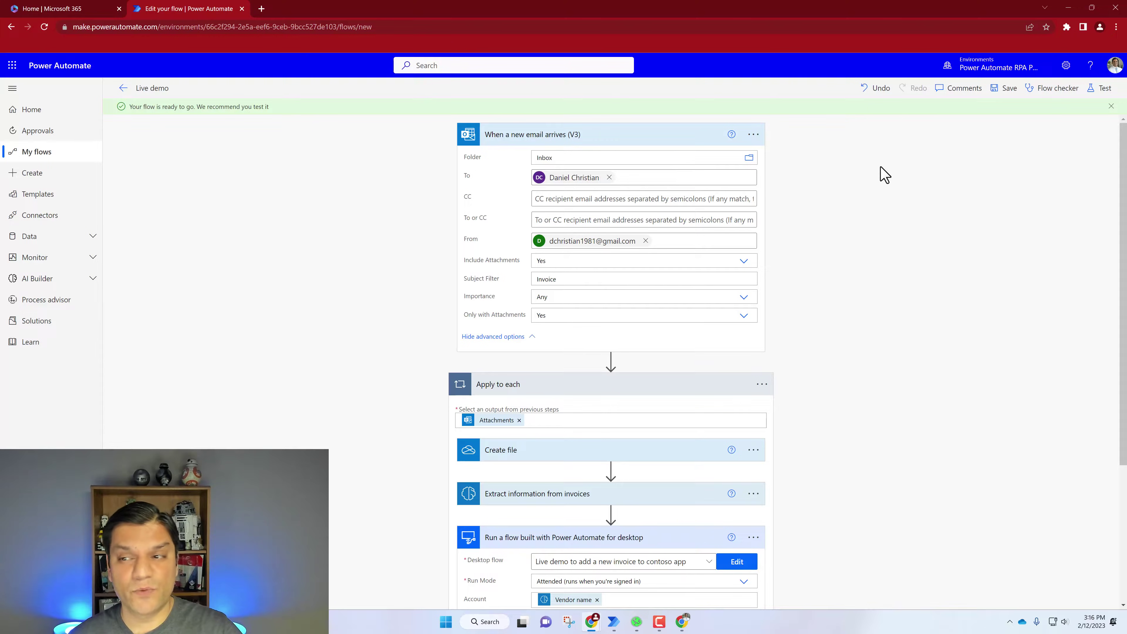
Save the cloud flow with all desktop-flow inputs mapped
click(1002, 89)
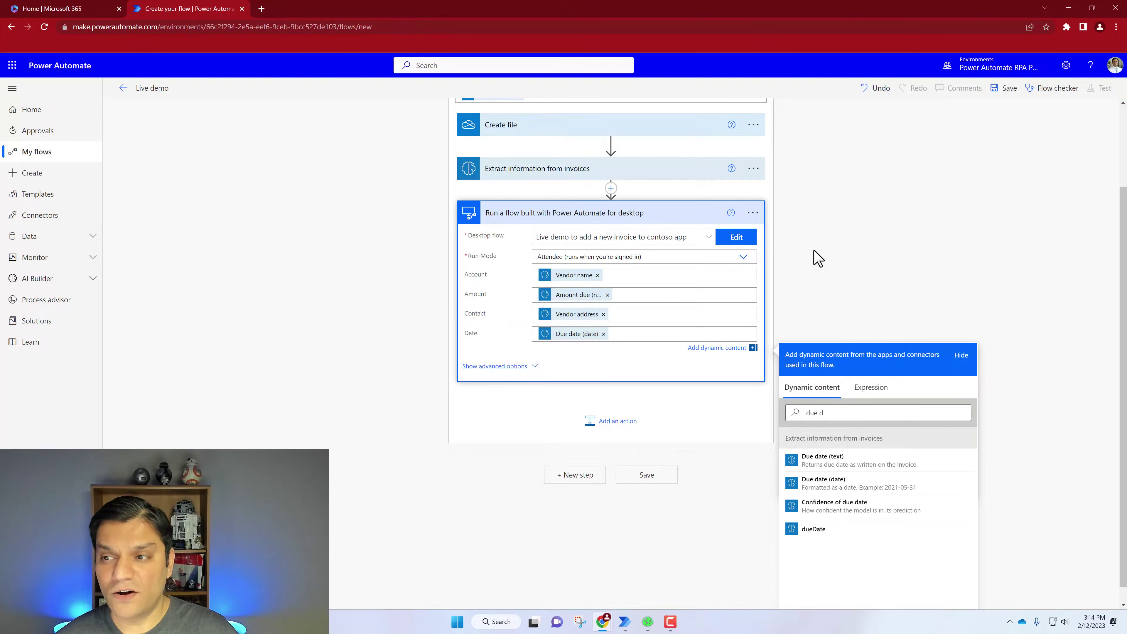
click(817, 257)
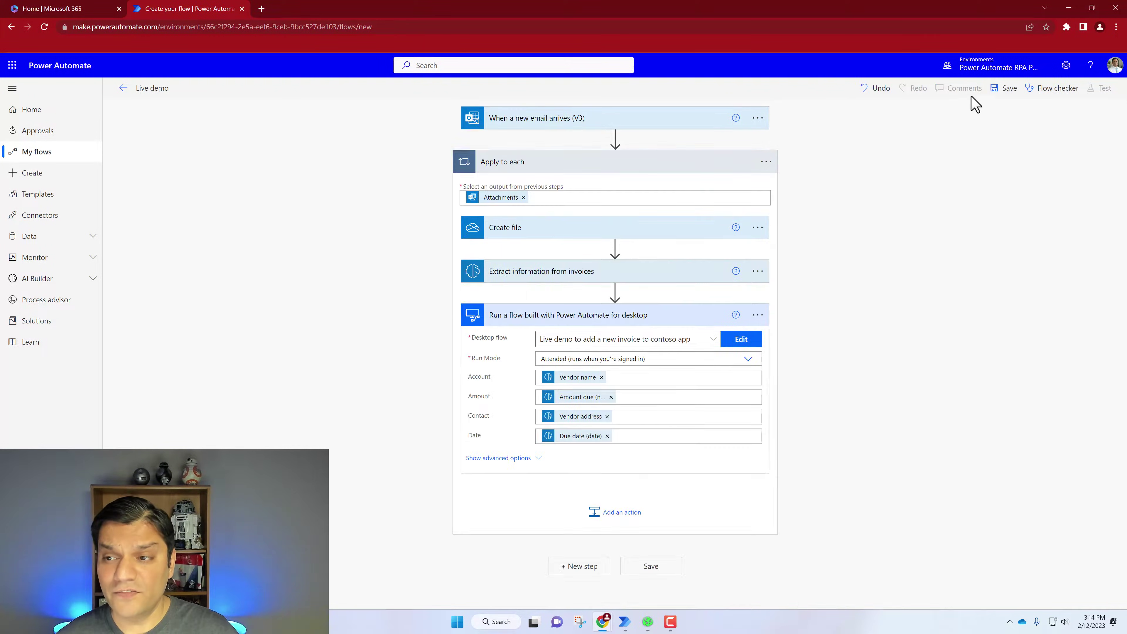
click(1001, 89)
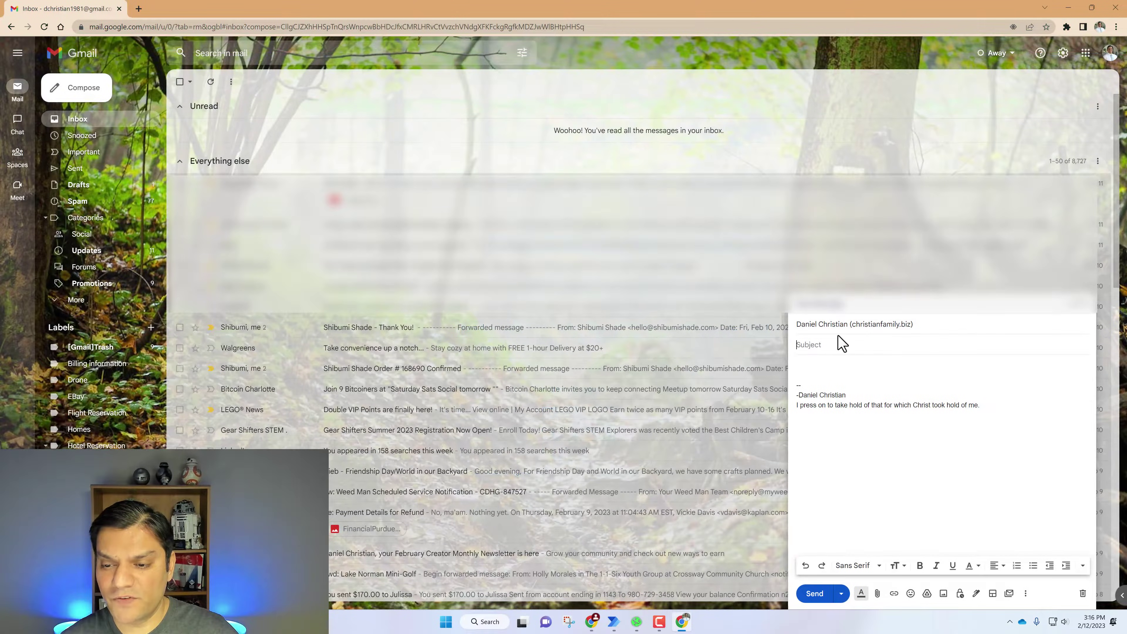
Give the Gmail message the subject 'Invoice' and attach the Canon invoice PDF Invoice-0D3B53CB-0002.pdf
click(874, 344)
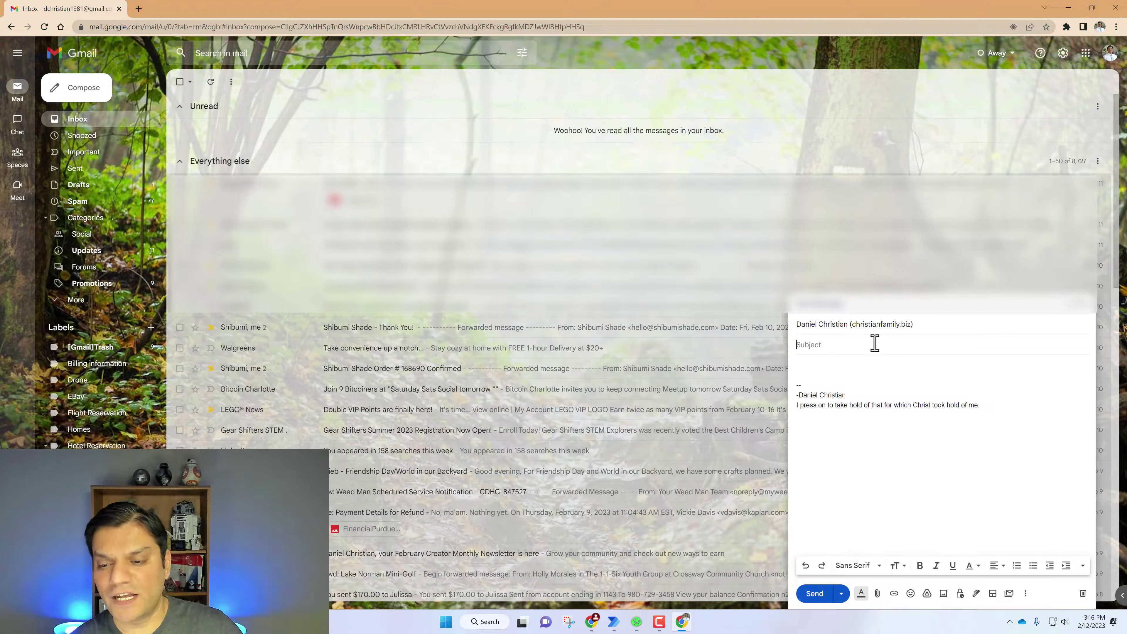
text(Invoice)
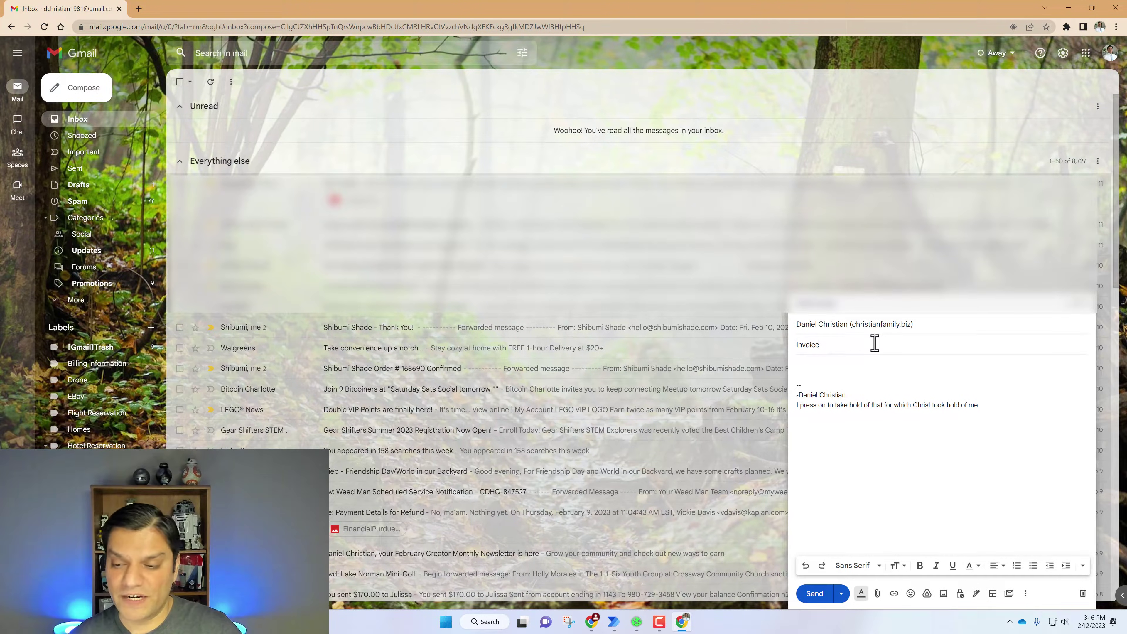
click(878, 593)
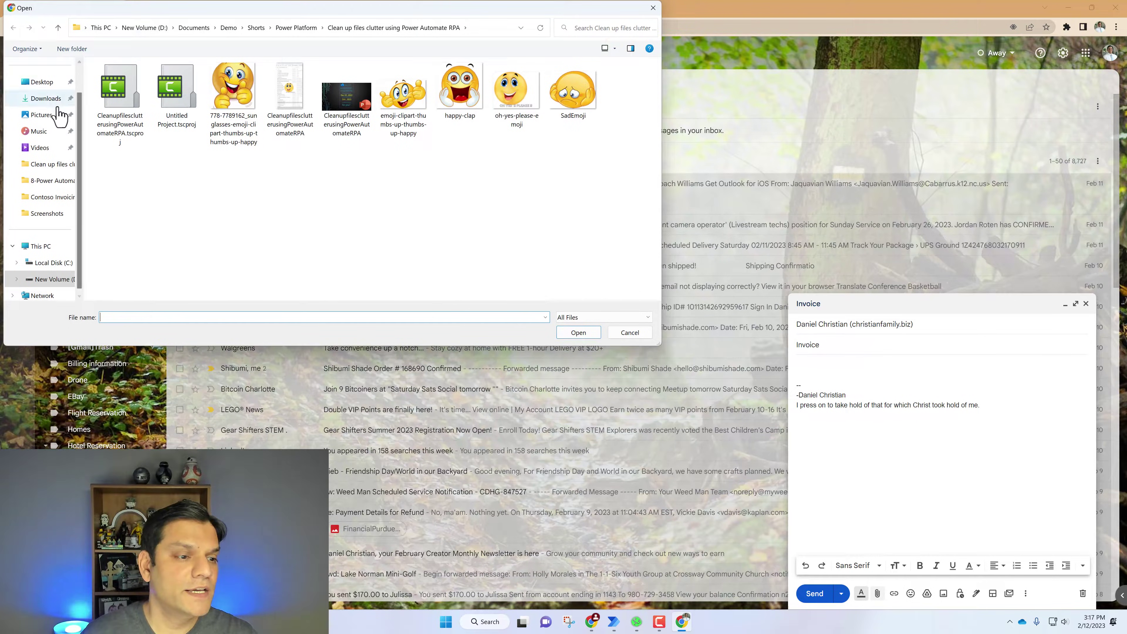
click(48, 180)
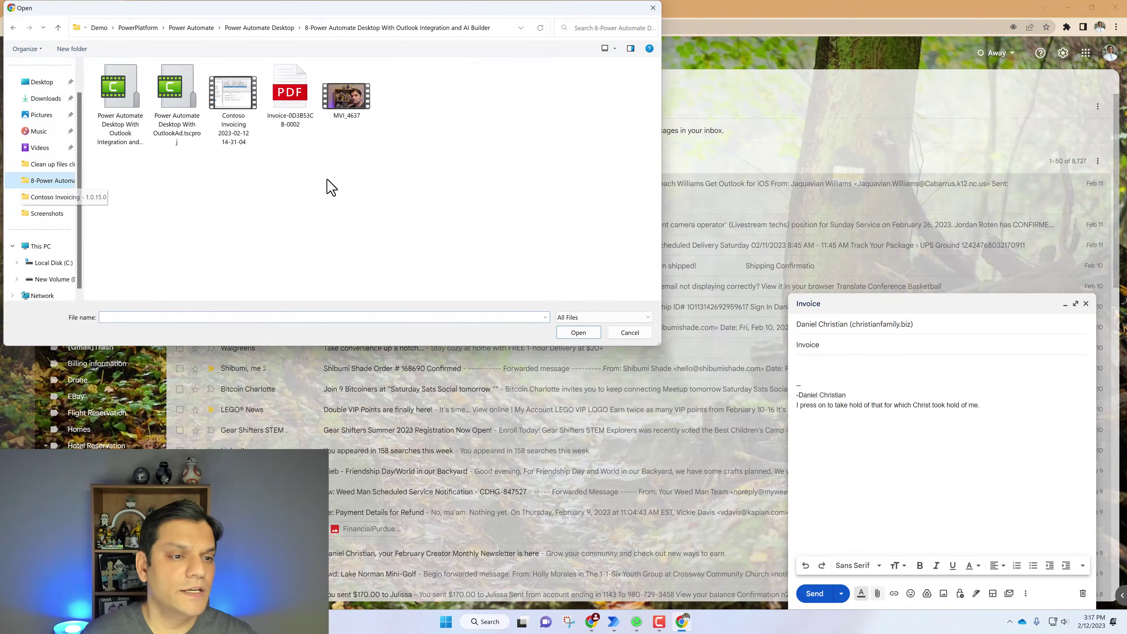
click(309, 101)
click(579, 333)
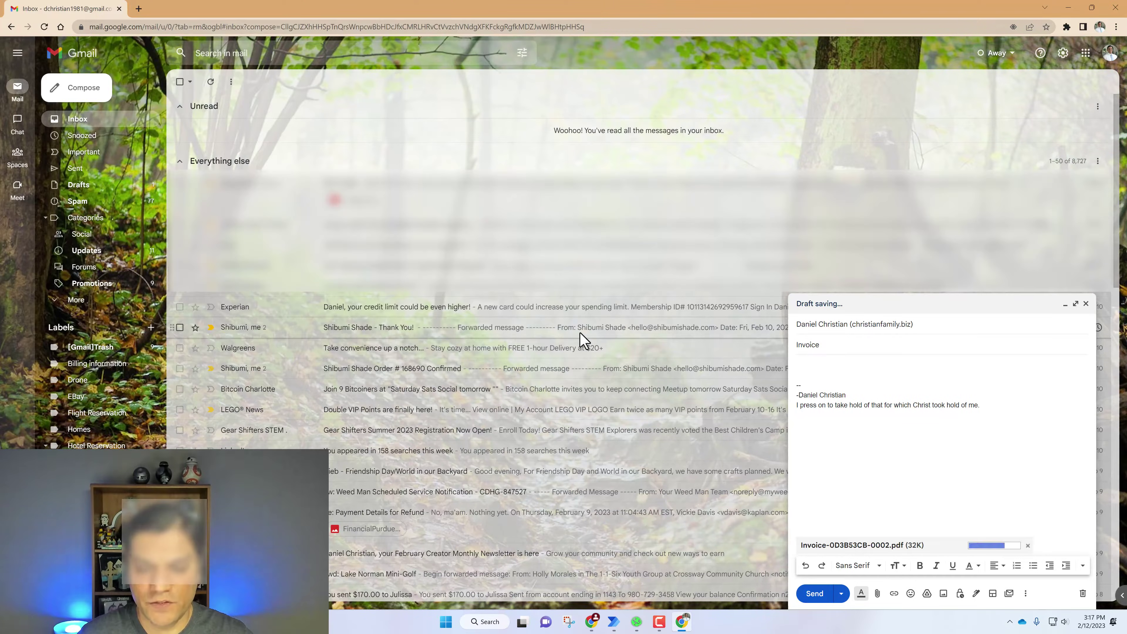
View the invoice PDF from the Start menu, then close its preview
click(445, 622)
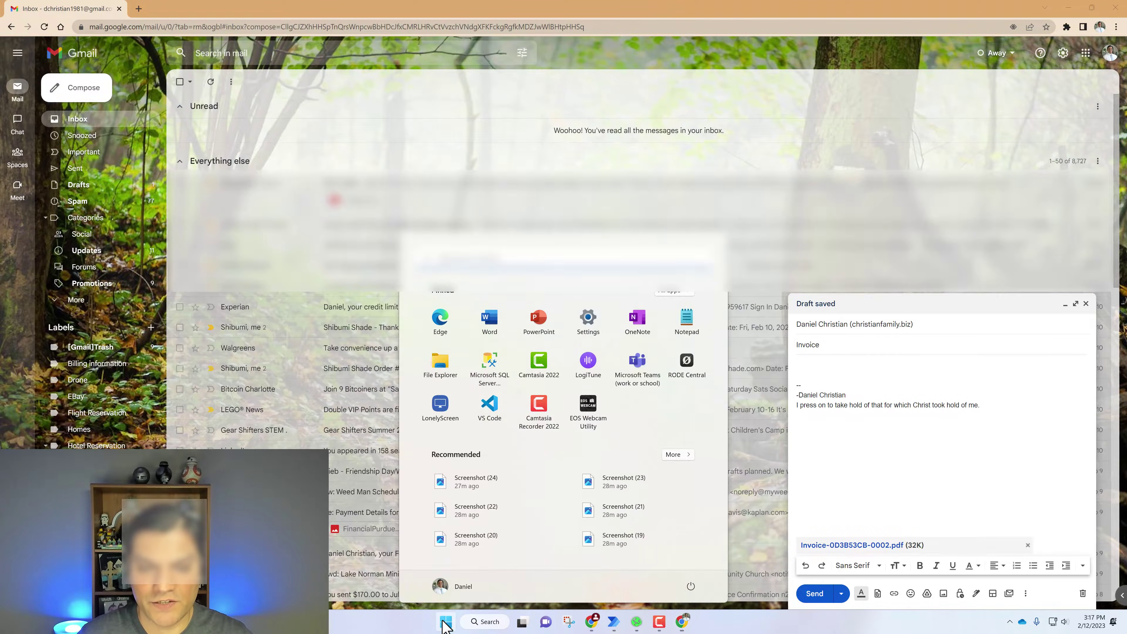
click(485, 475)
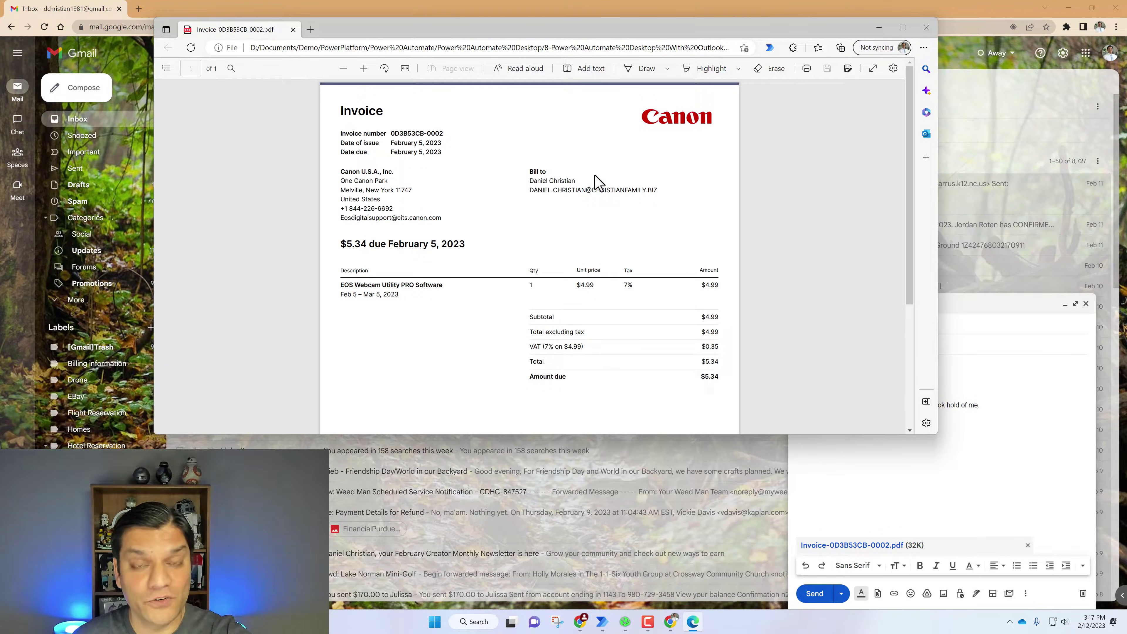
click(925, 27)
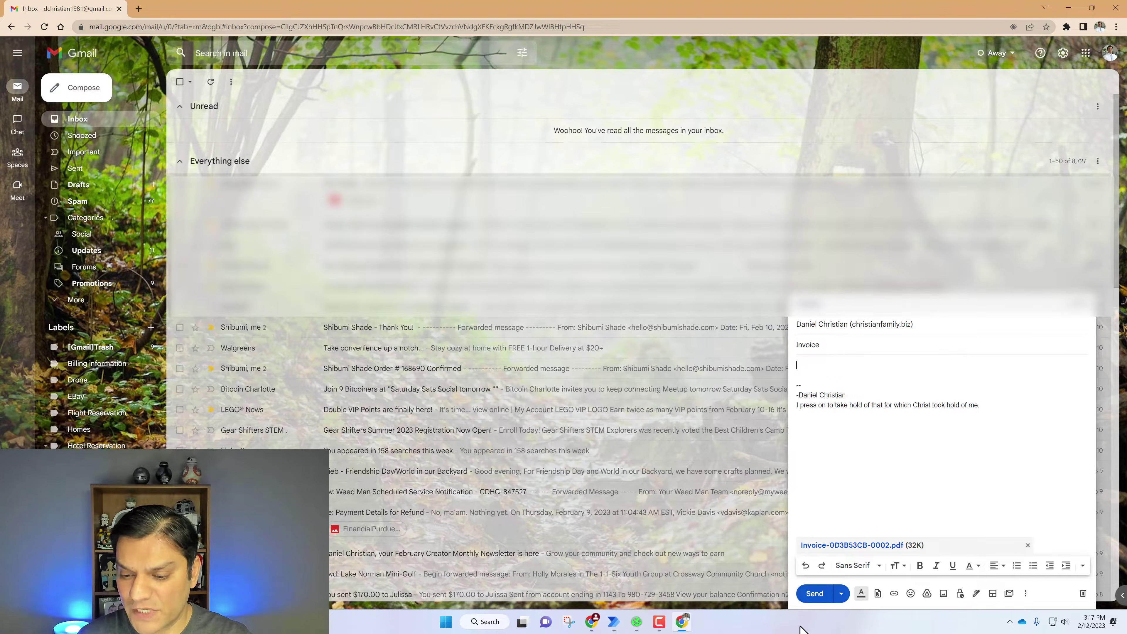
Send the Invoice email, open it in the Outlook inbox, and switch to the Live demo flow page
click(817, 595)
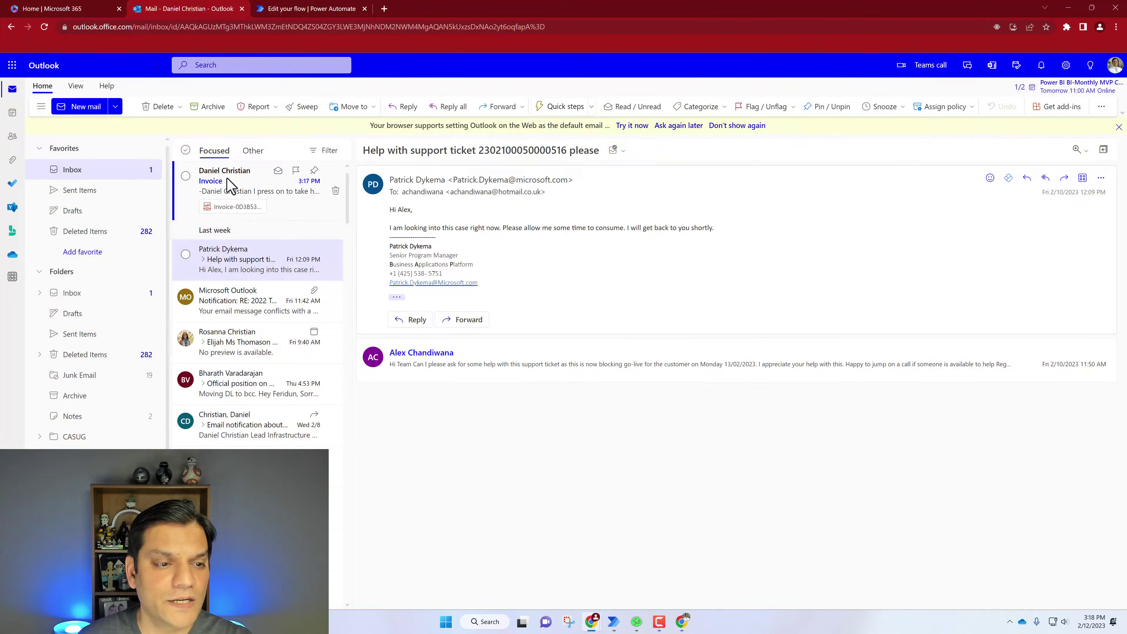
click(228, 184)
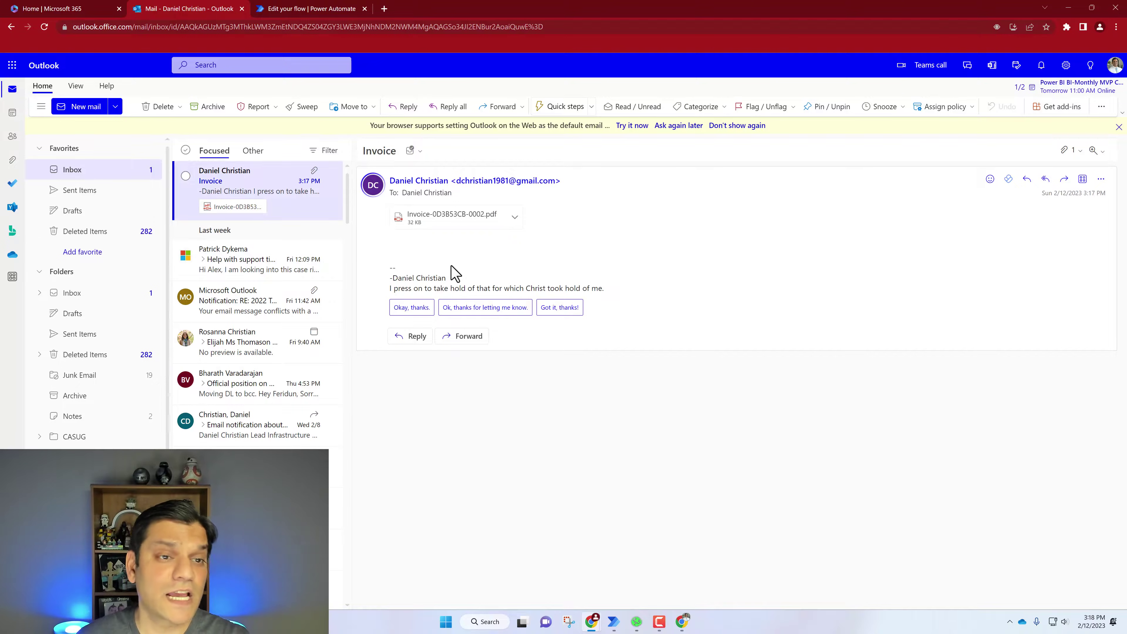
click(325, 9)
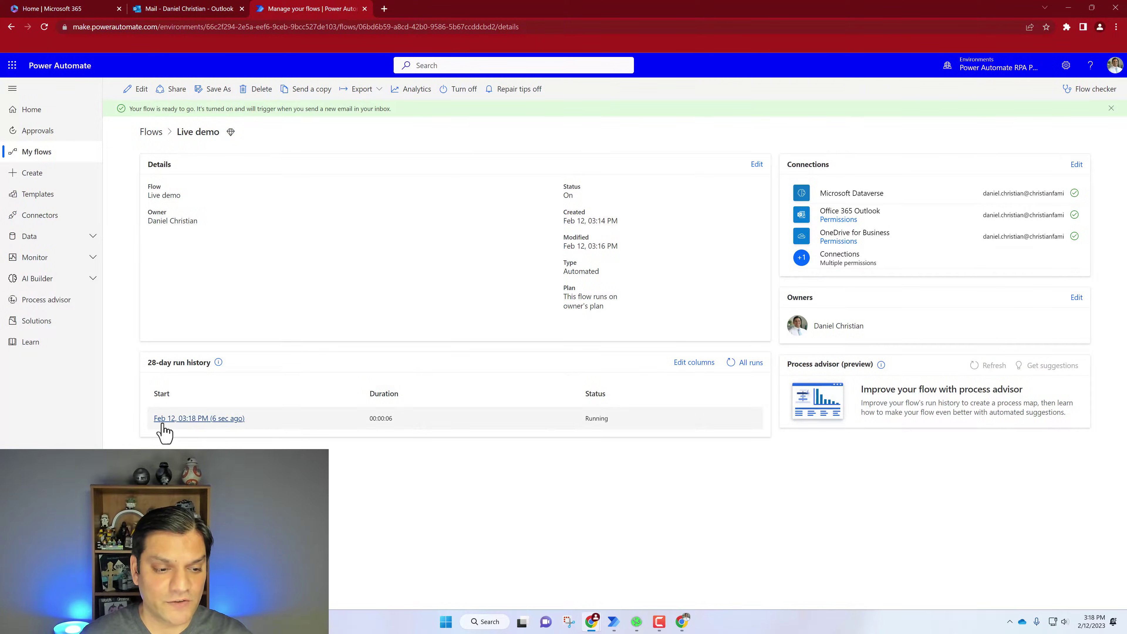
Open the Live demo flow's Feb 12, 03:18 PM run and bring up Contoso Invoicing's invoice list
click(162, 425)
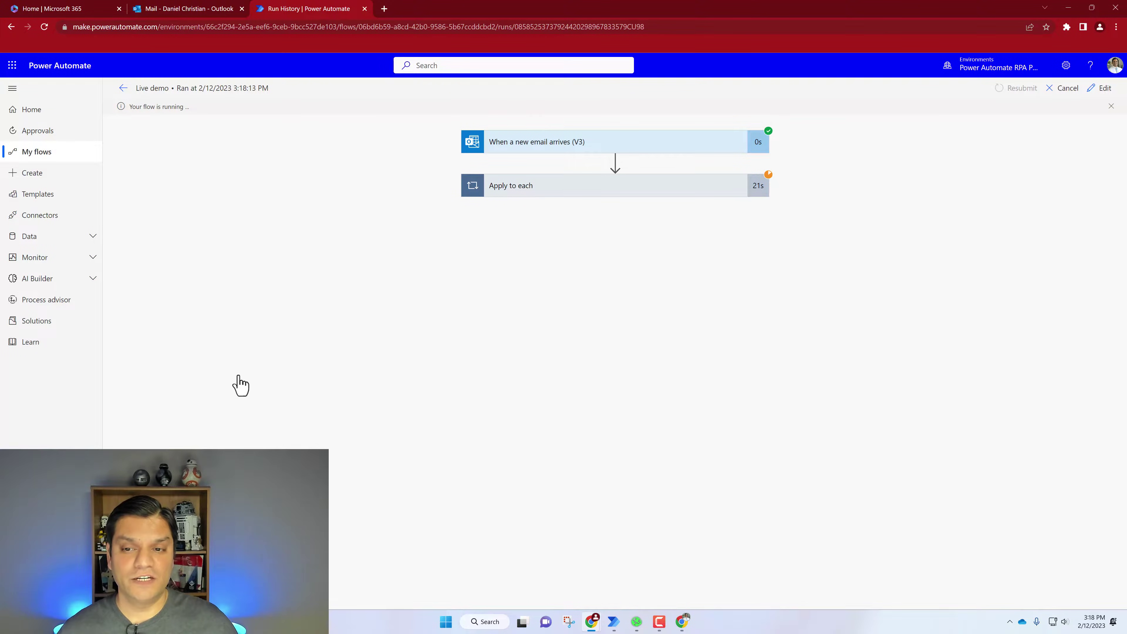
click(540, 187)
click(417, 286)
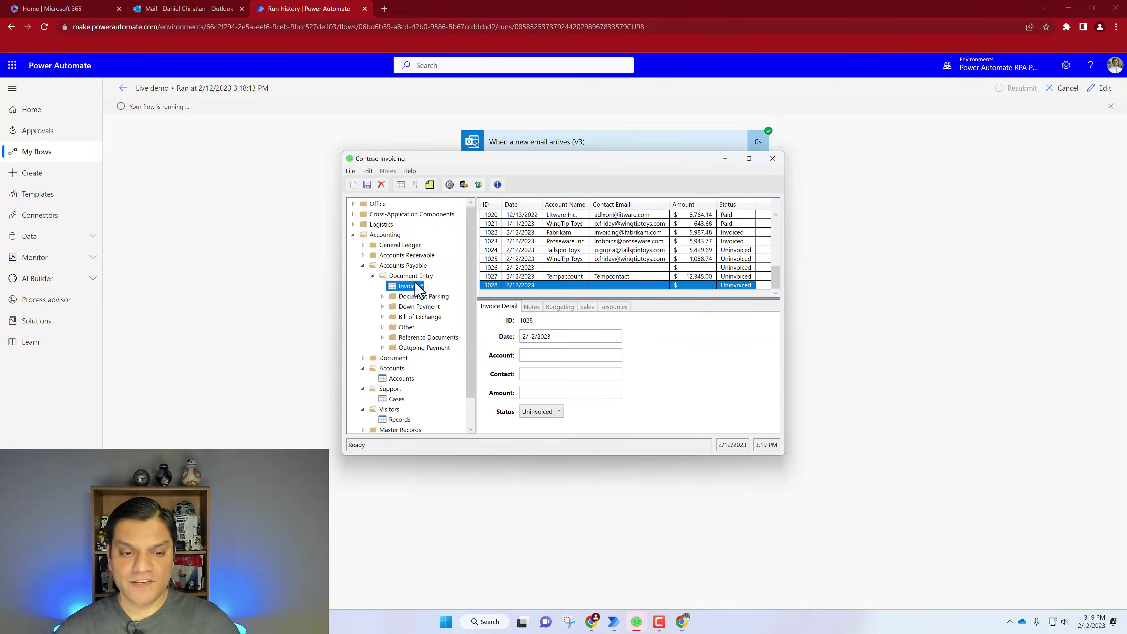
Create and save a Canon invoice dated 2023-02-05, contact Melville, New York 11747 United States, amount 5.34
click(352, 184)
click(572, 336)
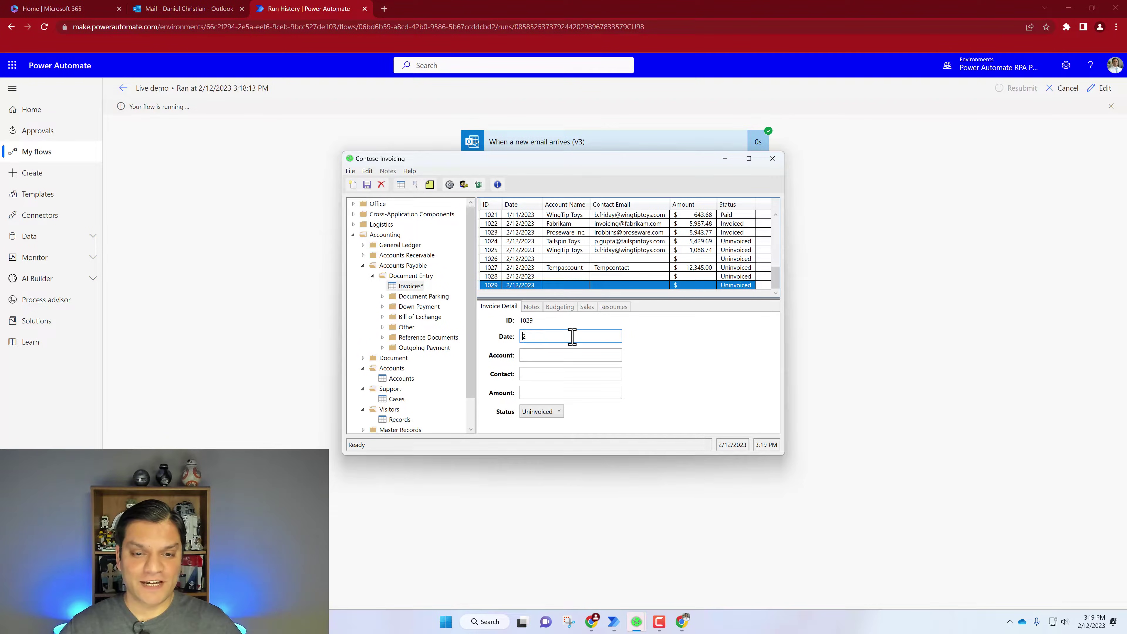
text(2023-02-05)
click(572, 355)
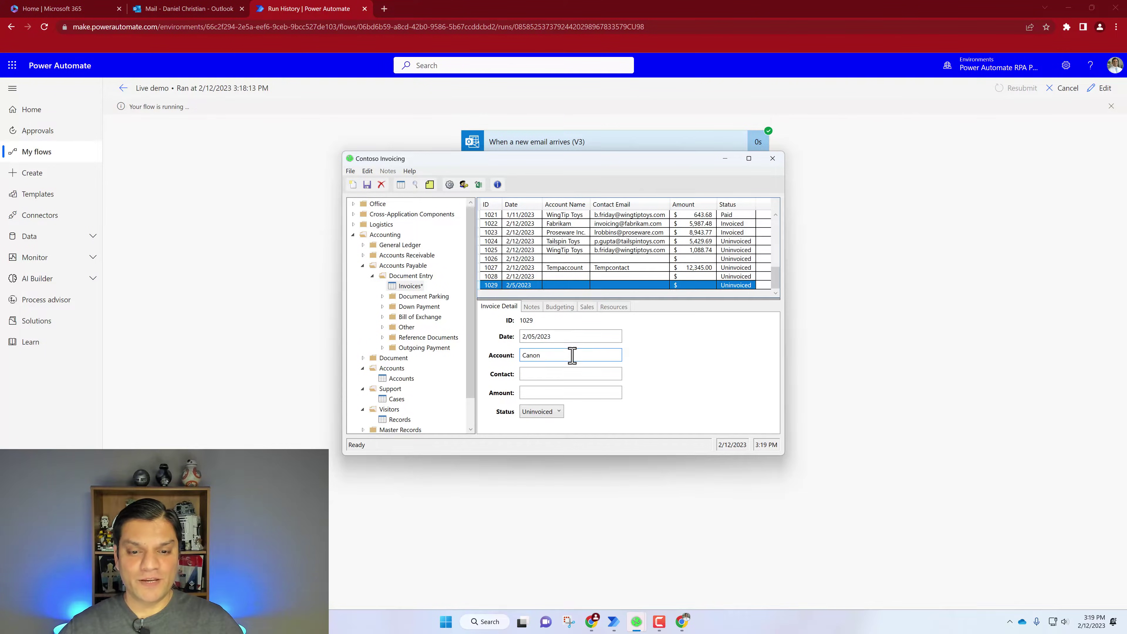
click(572, 373)
text(Melville, New York 11747 United States)
click(572, 392)
text(5.34)
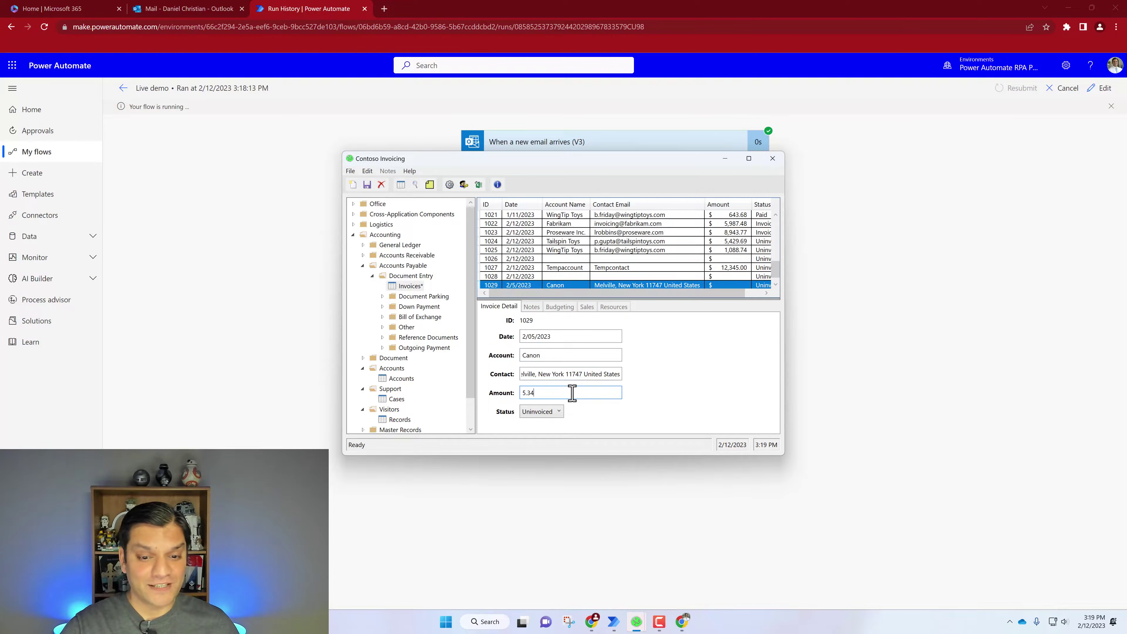
click(365, 186)
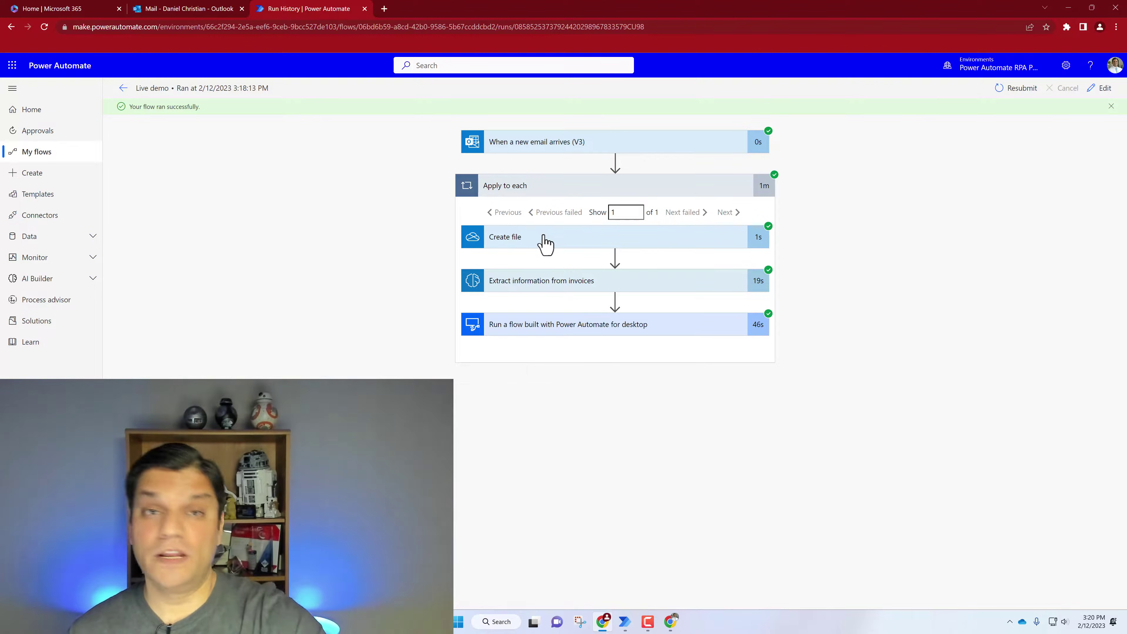
Review the values extracted by the Extract information from invoices step
click(541, 293)
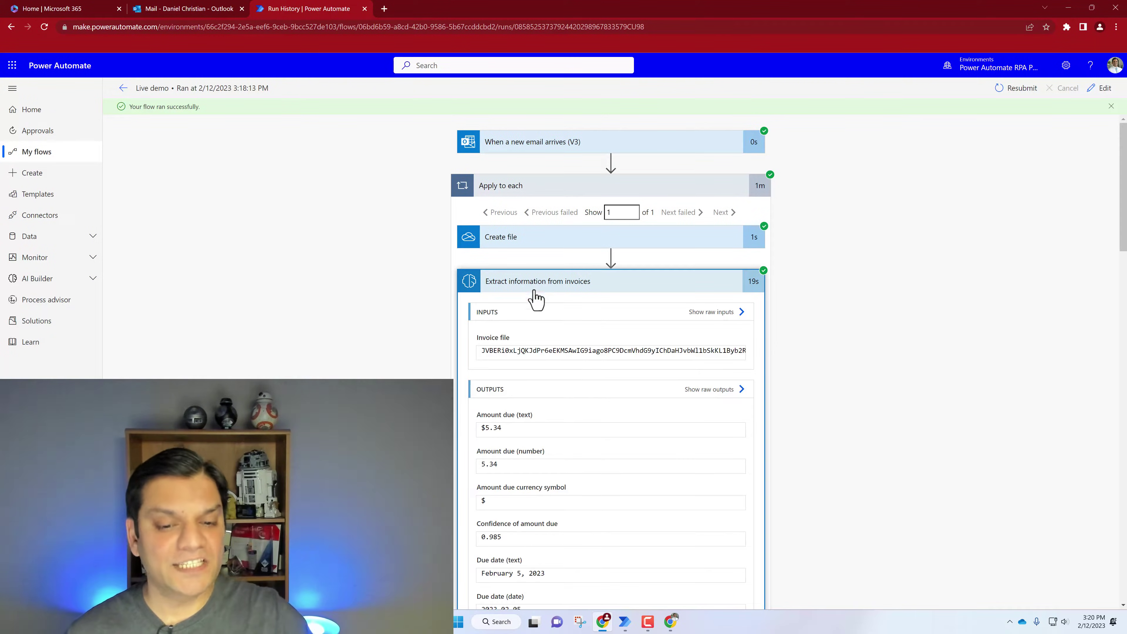
scroll(738, 350, down, 1)
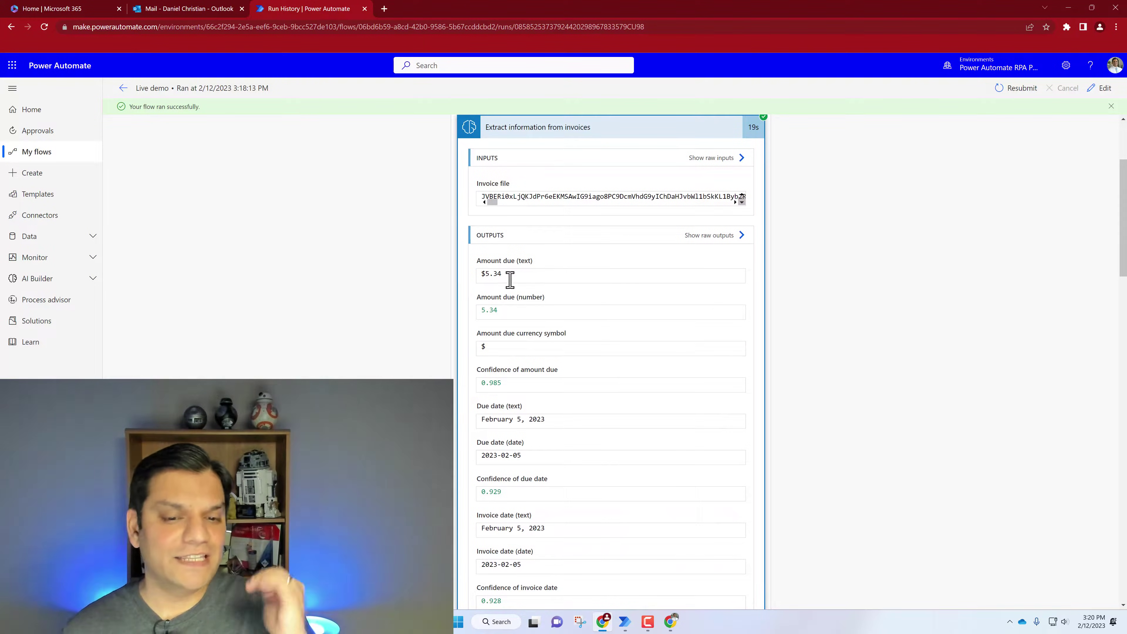
scroll(546, 402, down, 5)
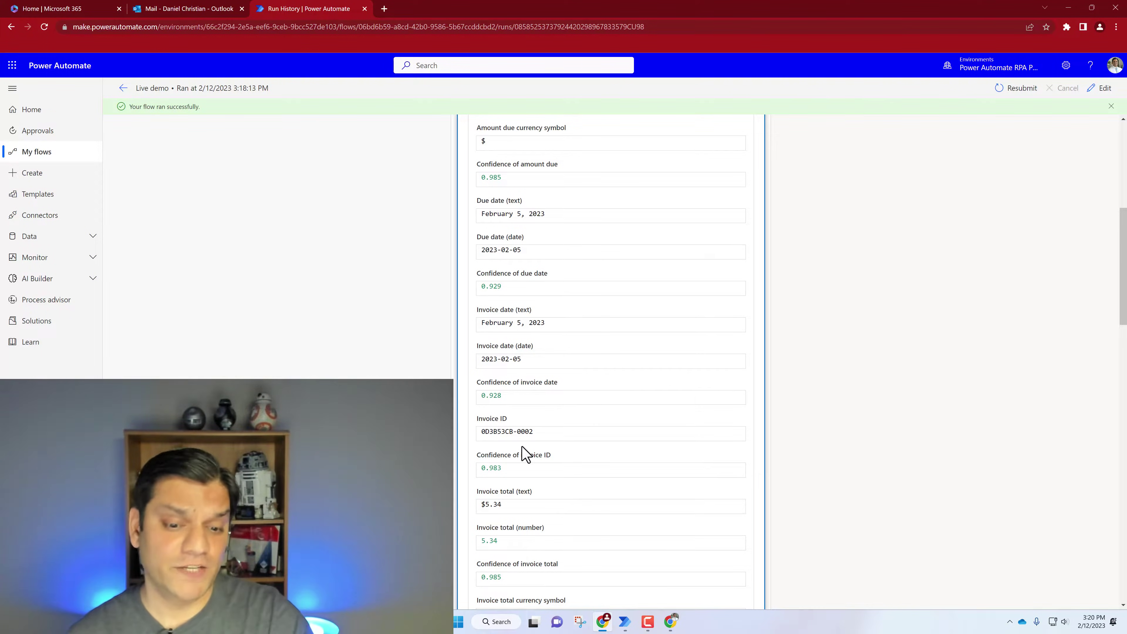
scroll(742, 393, down, 14)
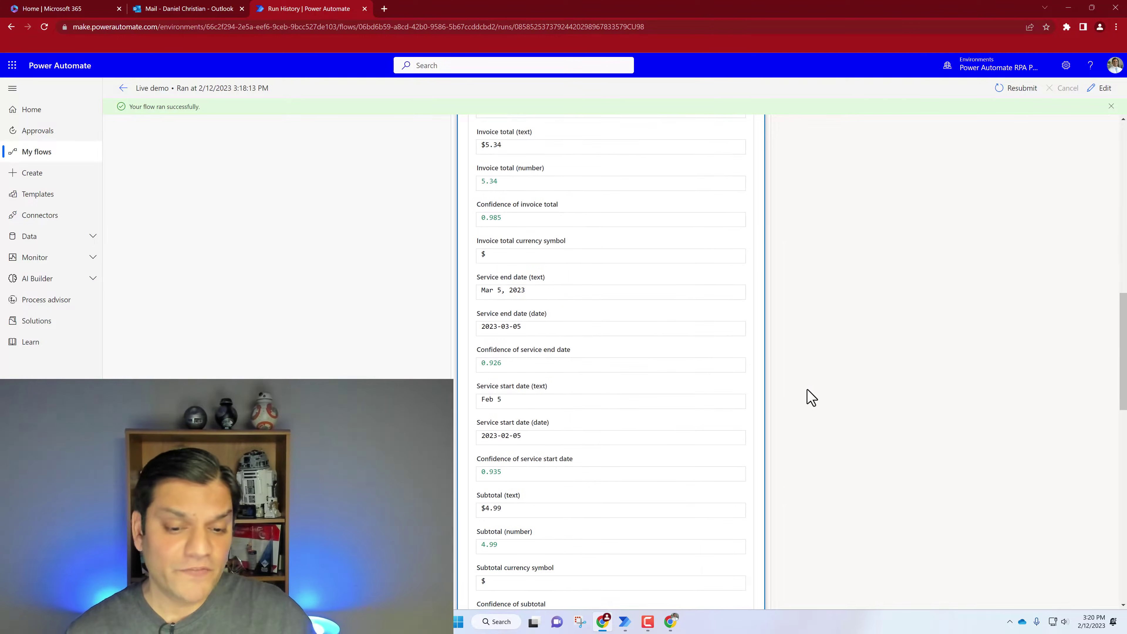
scroll(806, 401, down, 12)
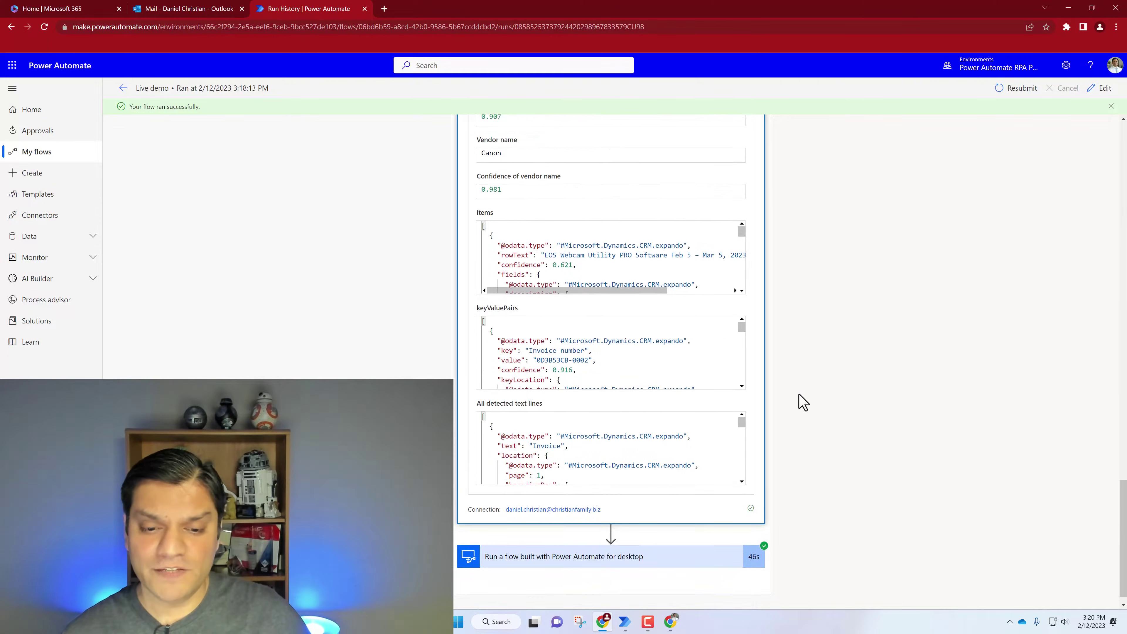
Check the desktop flow's inputs: Account Canon, Amount 5.34, Date 2023-02-05
click(660, 550)
scroll(811, 486, down, 3)
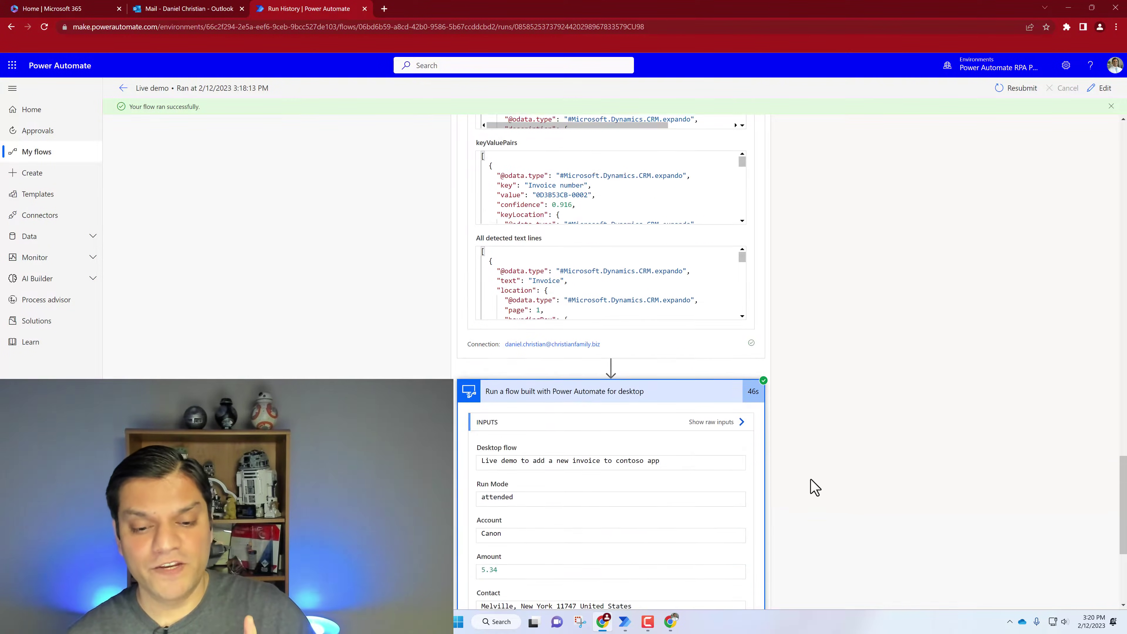
scroll(811, 484, down, 2)
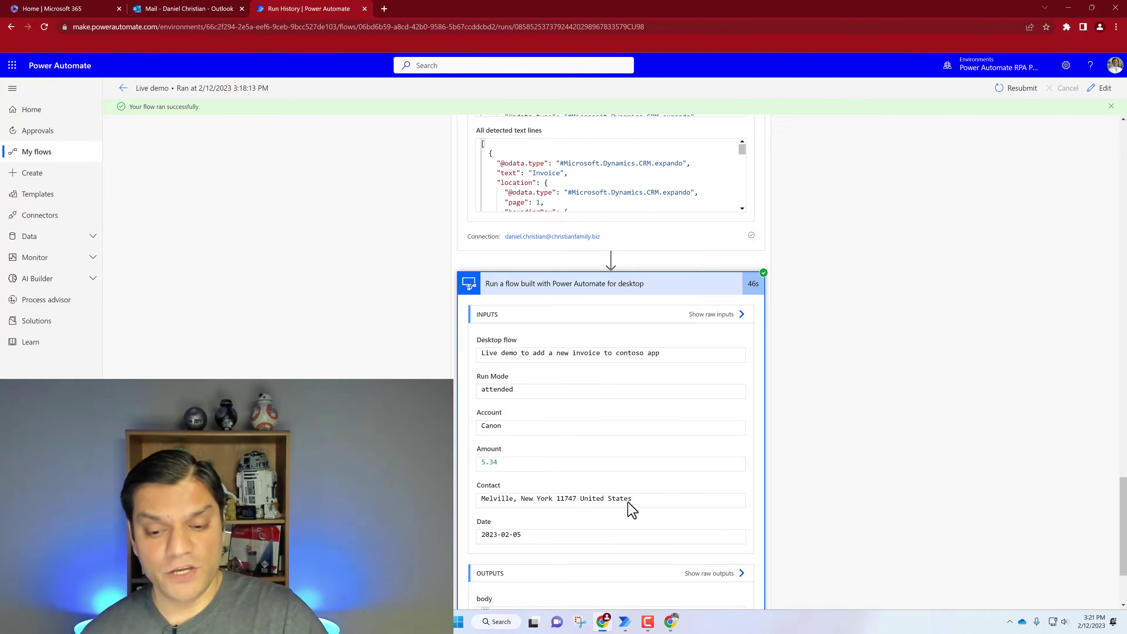
click(622, 621)
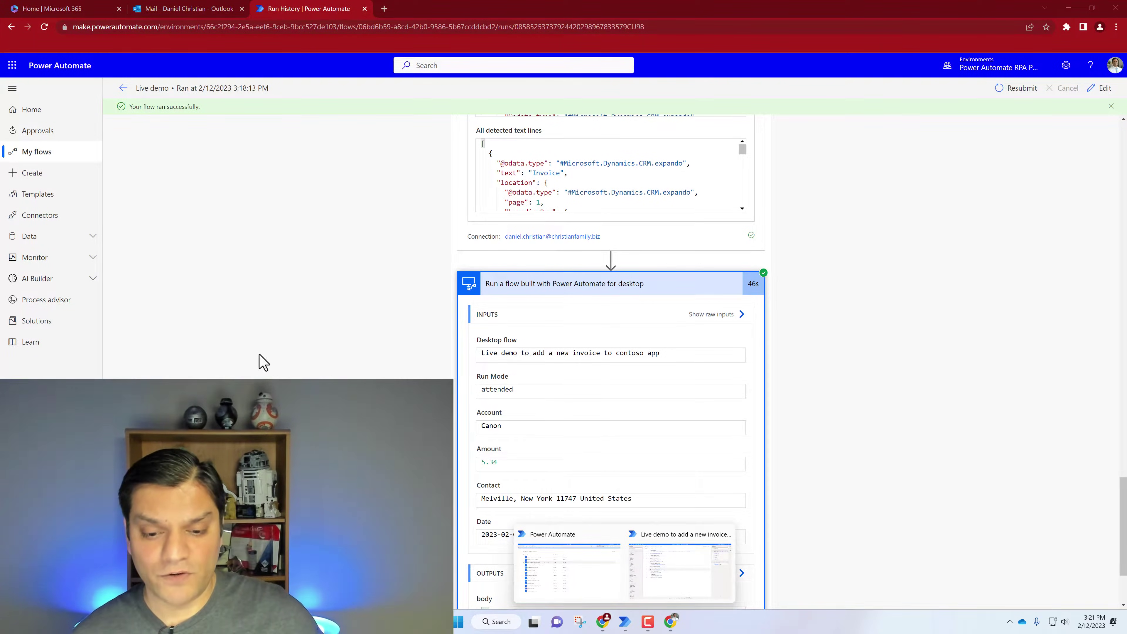
Open the Live demo desktop flow's details in My flows, then open it in Power Automate Desktop
click(27, 154)
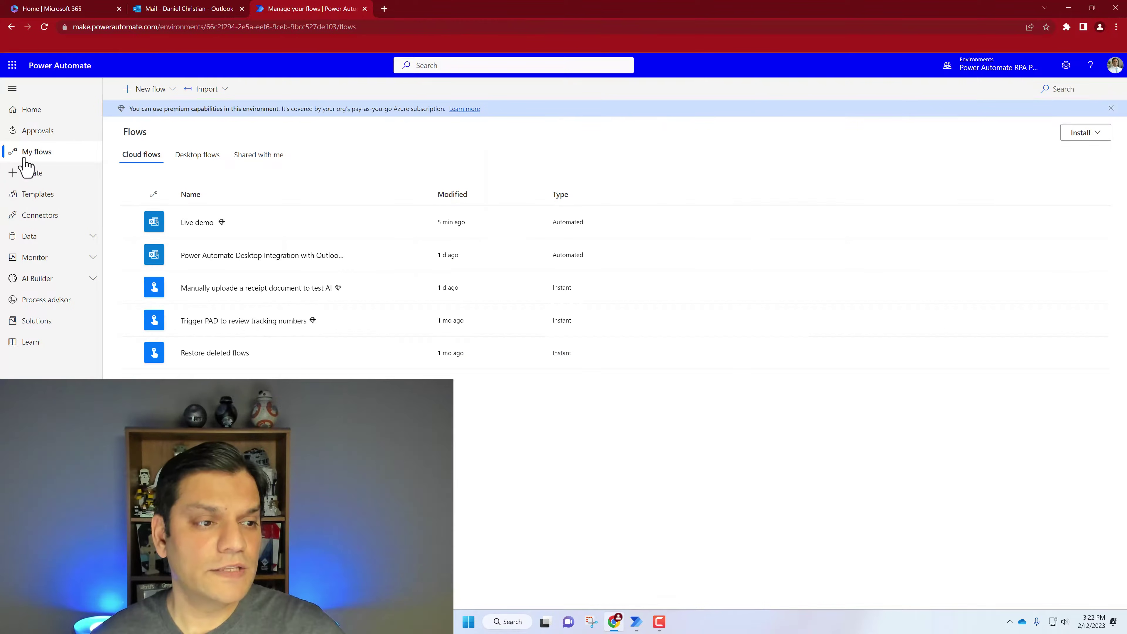
click(203, 155)
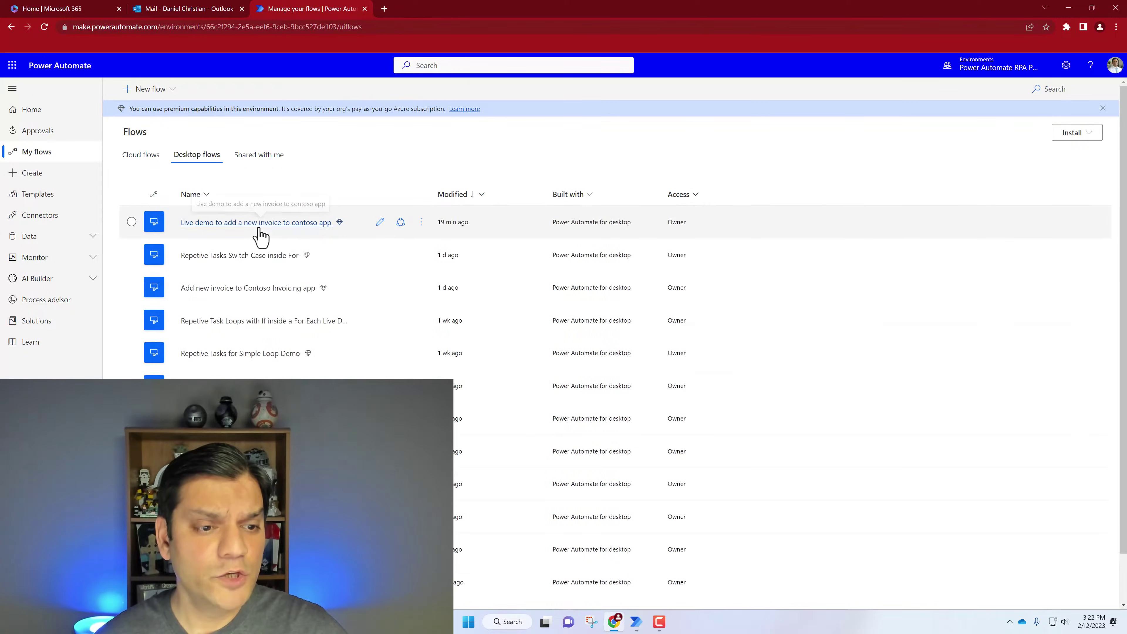
click(235, 224)
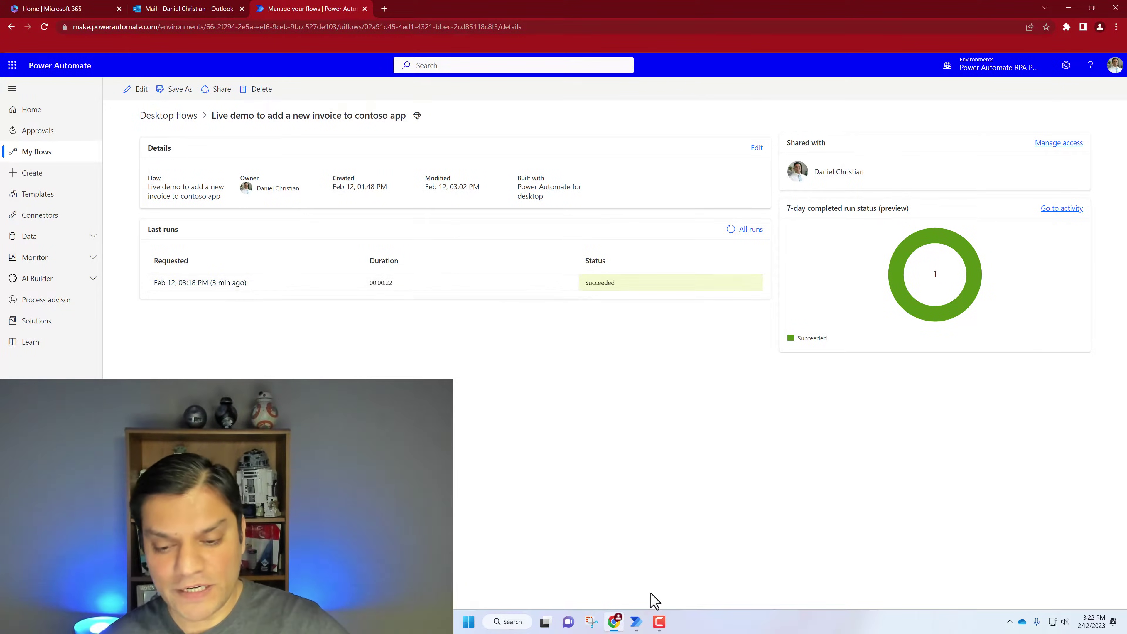
click(637, 621)
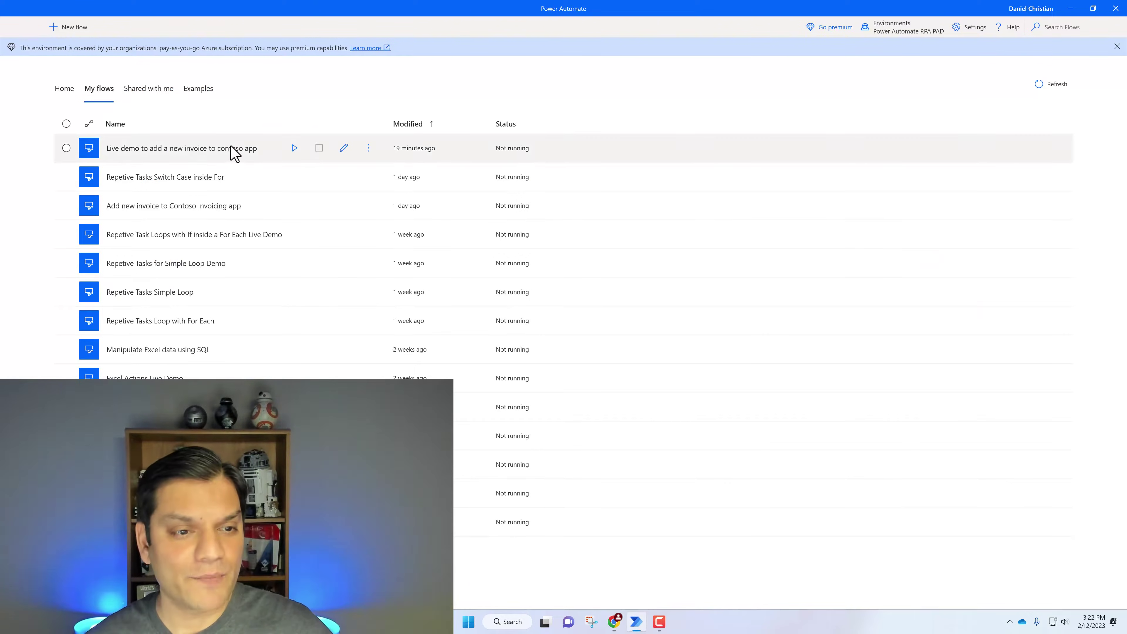
click(343, 150)
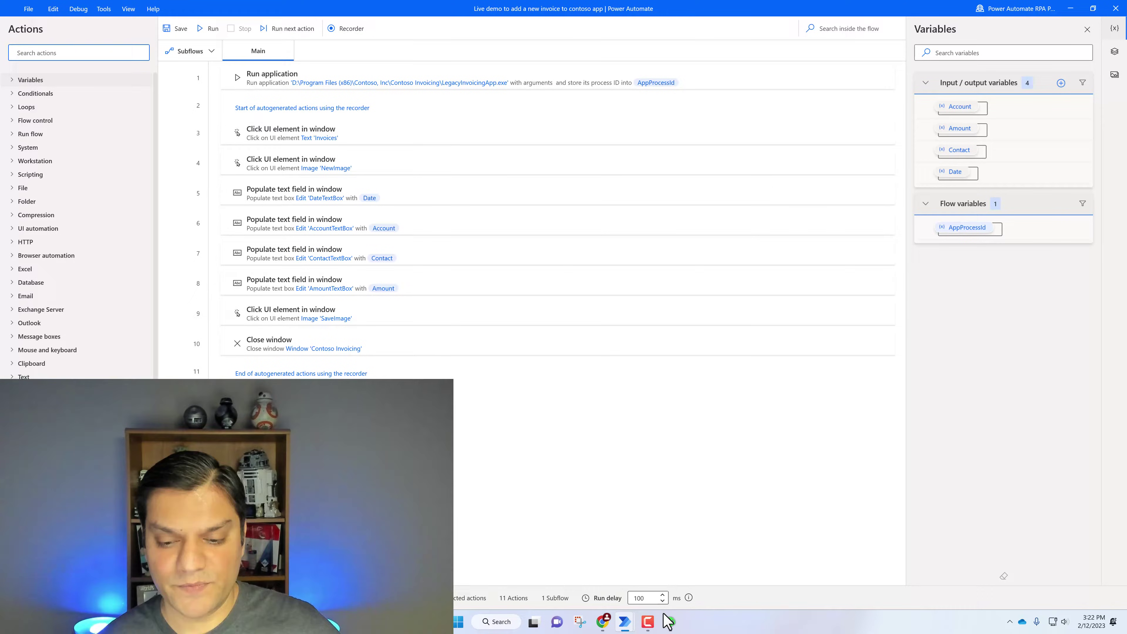
Check that Canon invoice 1029 is listed in Contoso Invoicing, then close the app and designer
click(669, 621)
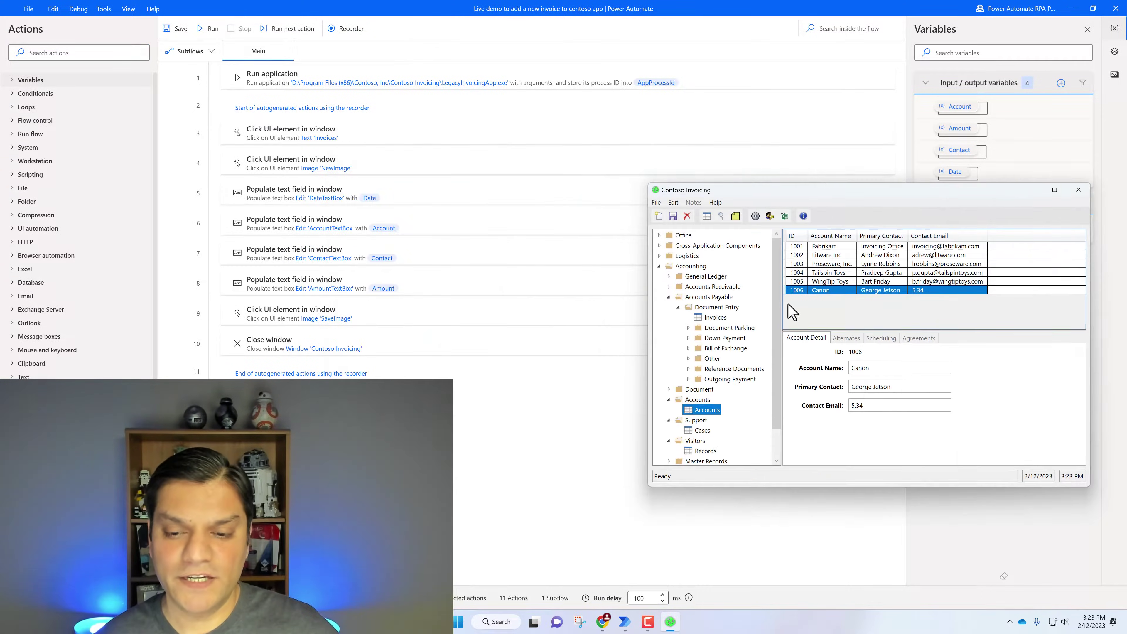
click(702, 318)
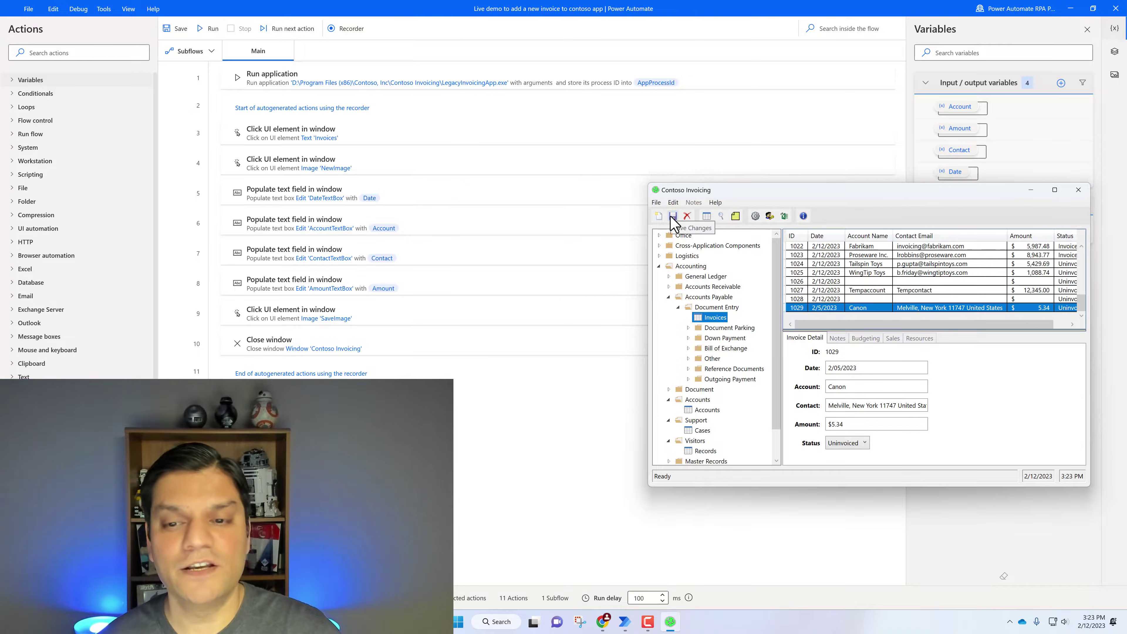
click(659, 217)
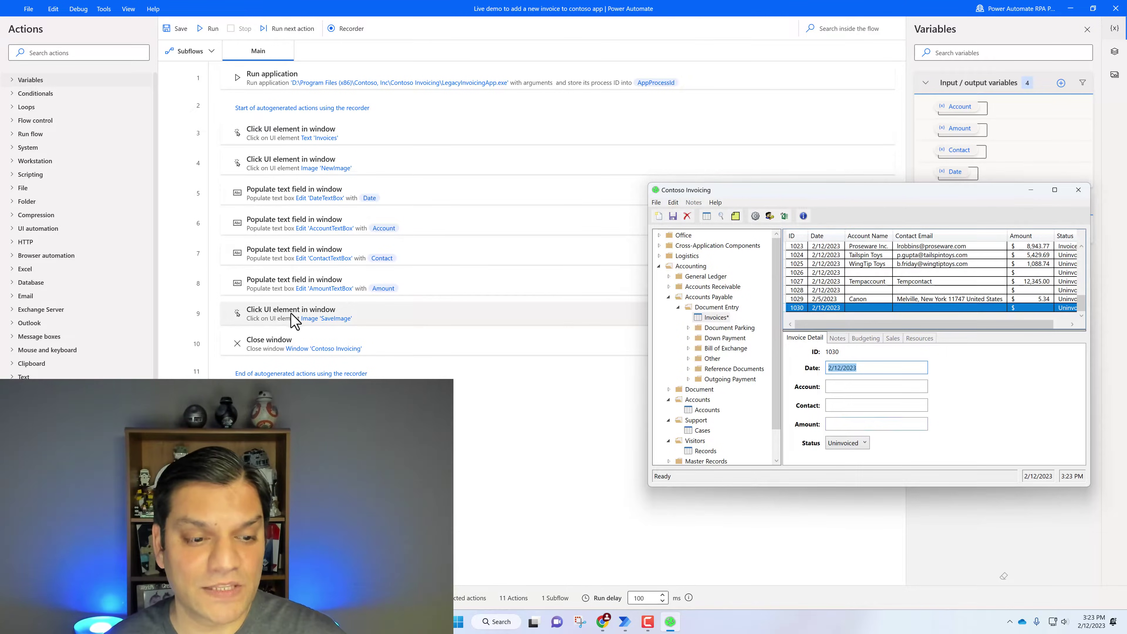
click(1079, 190)
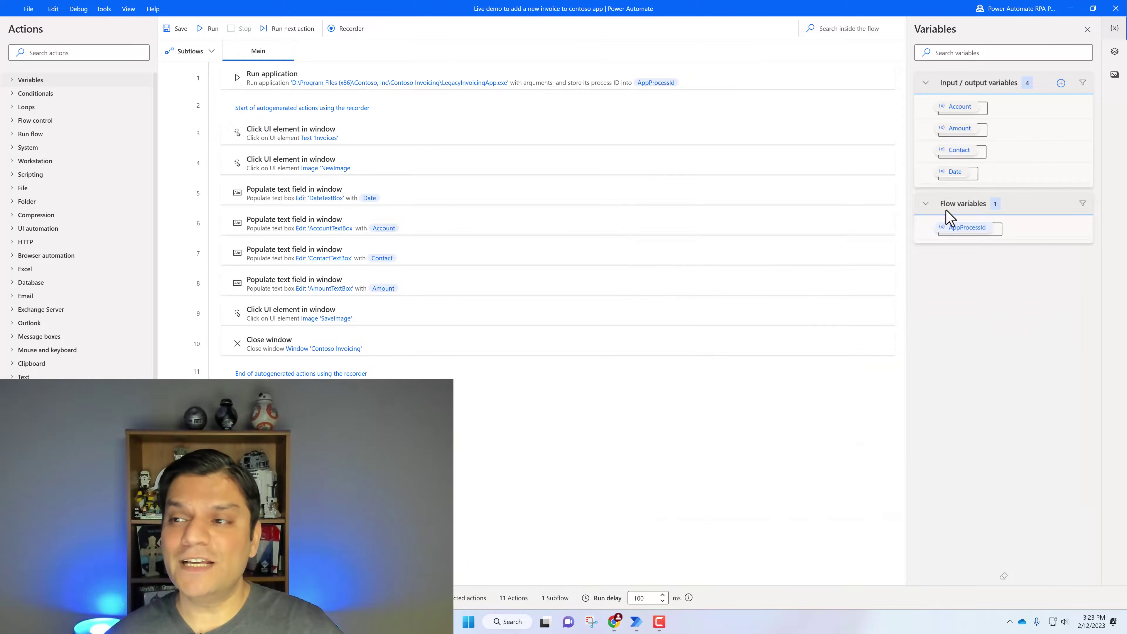
click(1116, 9)
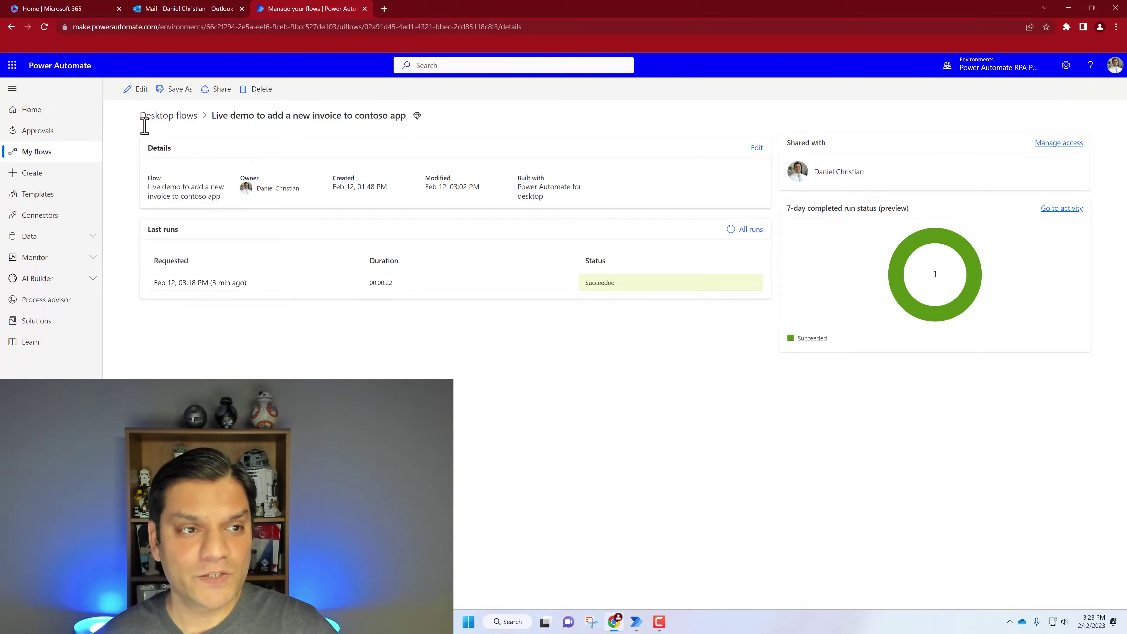
Compose a new Gmail message addressed to the demo's own mailbox with subject Invoice
click(670, 621)
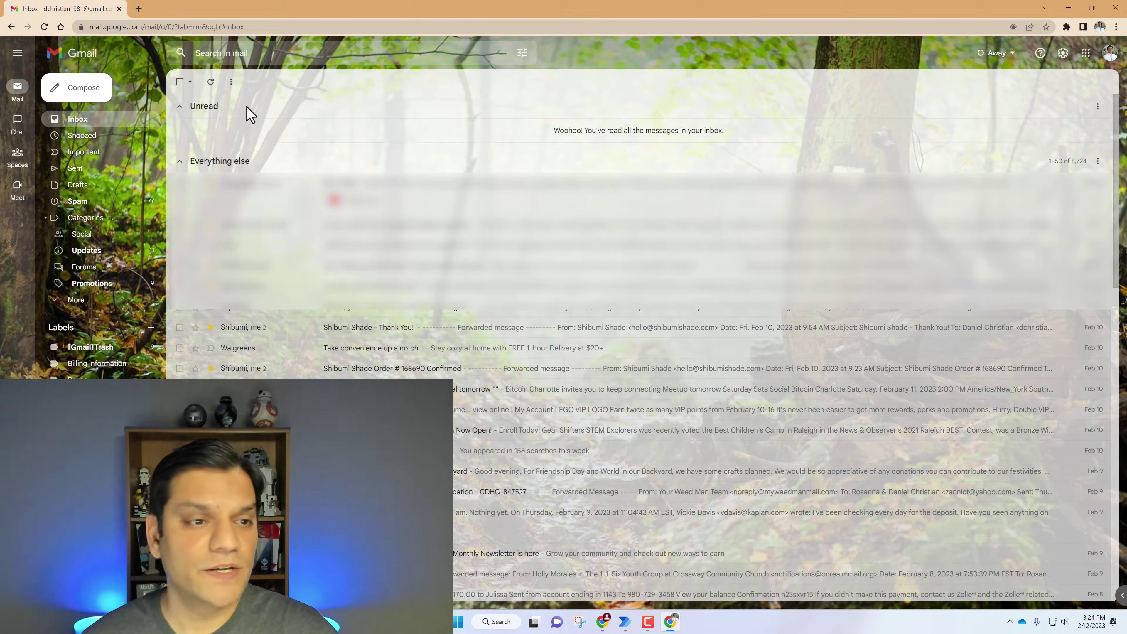
click(95, 93)
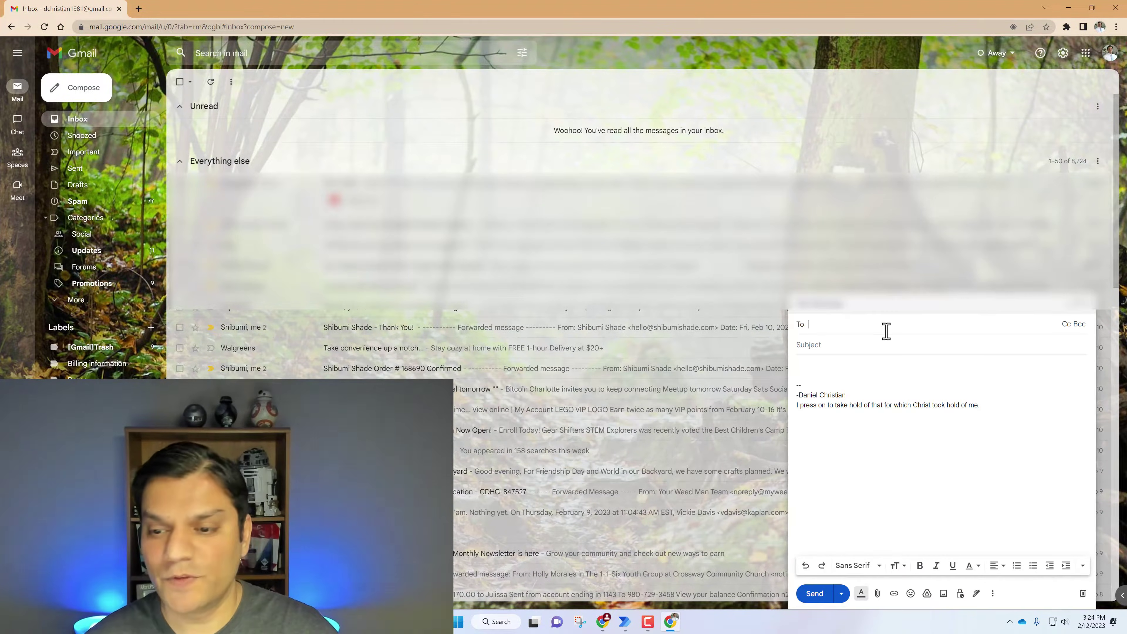
text(daniel)
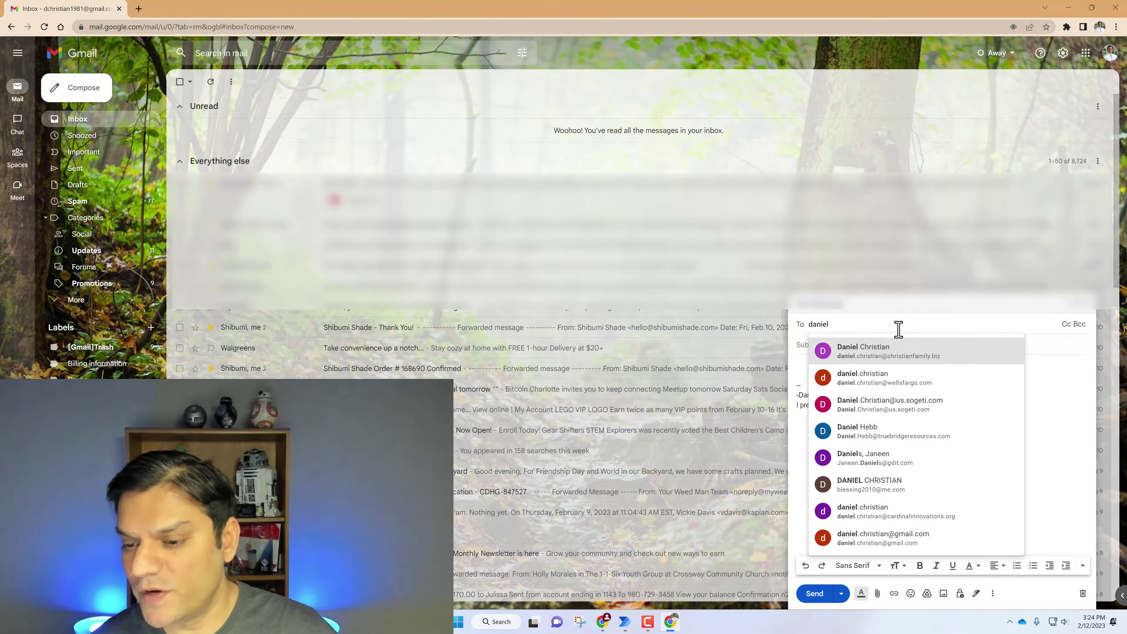
click(899, 358)
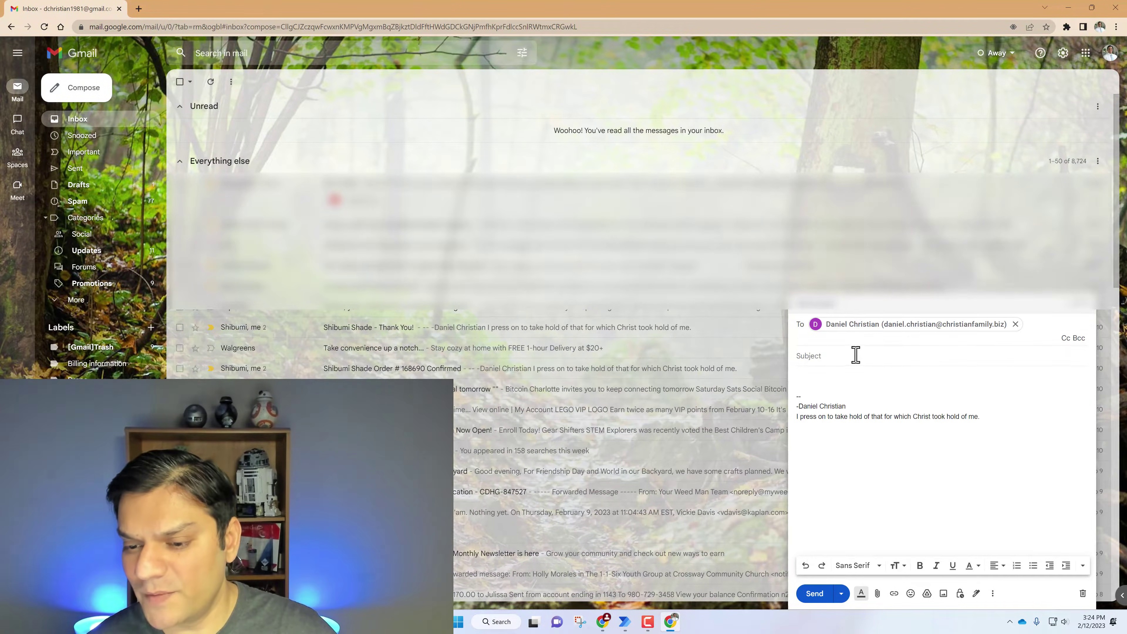
click(855, 355)
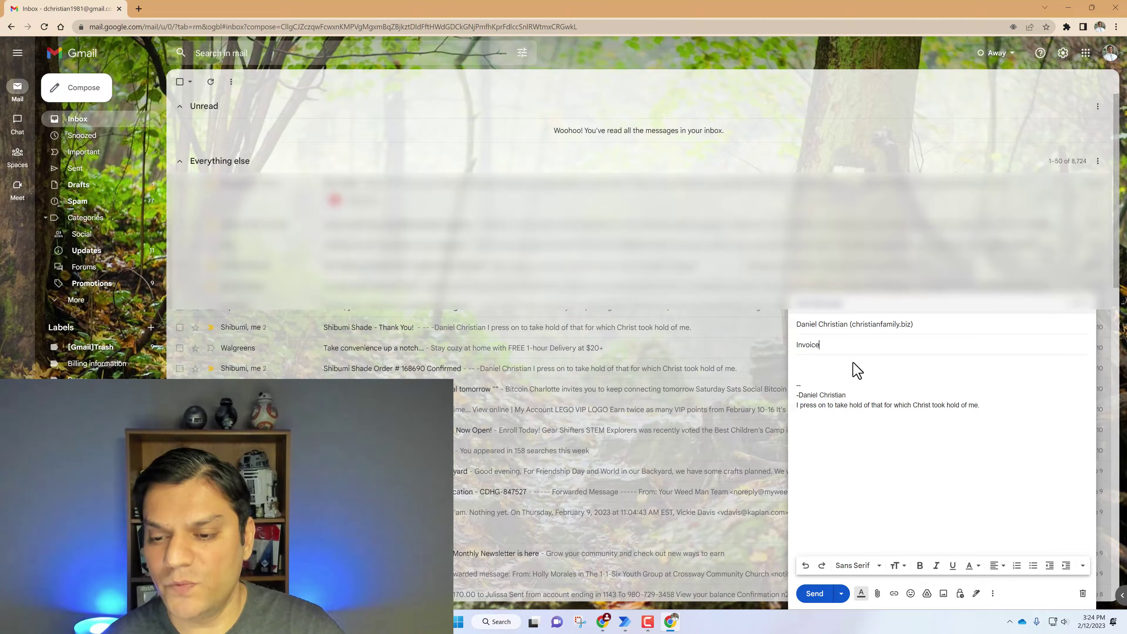
Attach Invoice-0D3B53CB-0002.pdf, send the email, and return to Power Automate
click(877, 593)
click(286, 116)
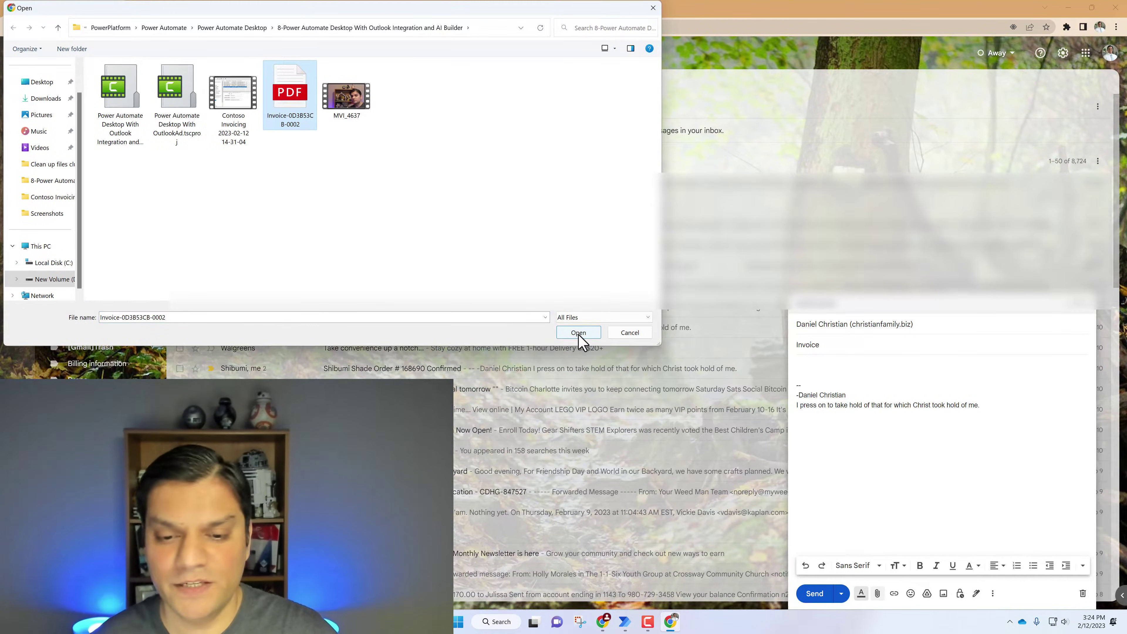
click(577, 333)
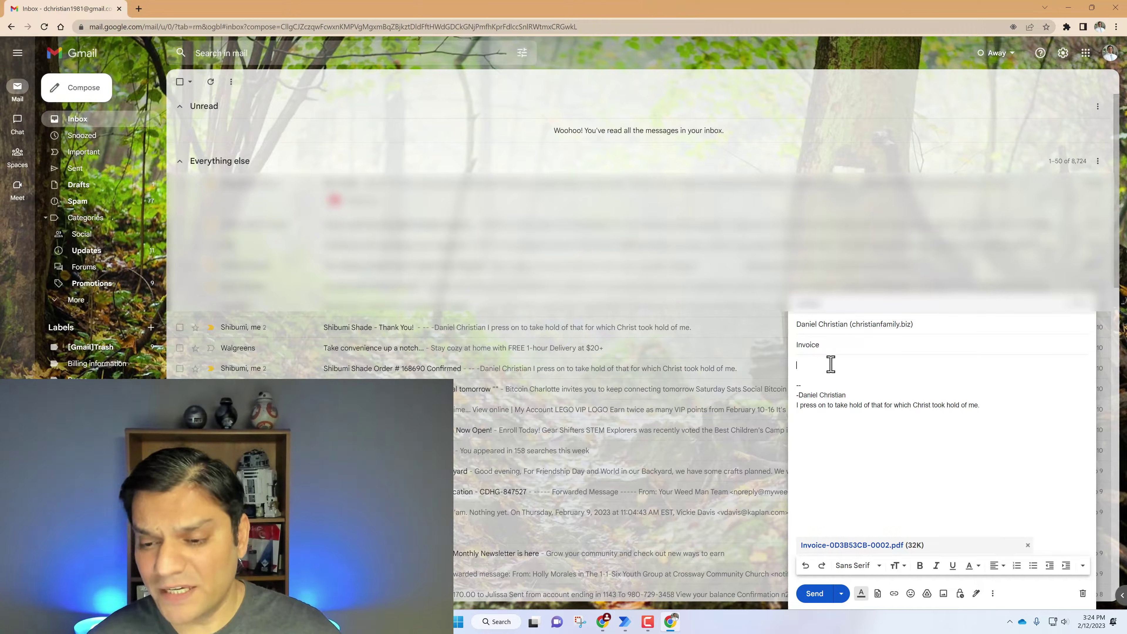
click(816, 596)
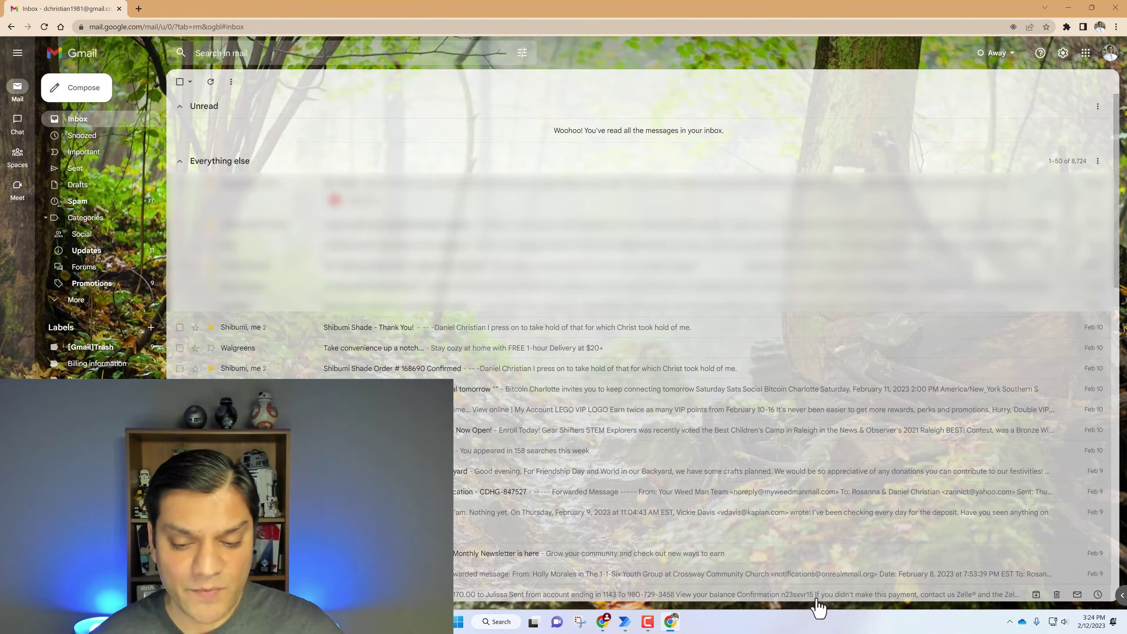
click(603, 623)
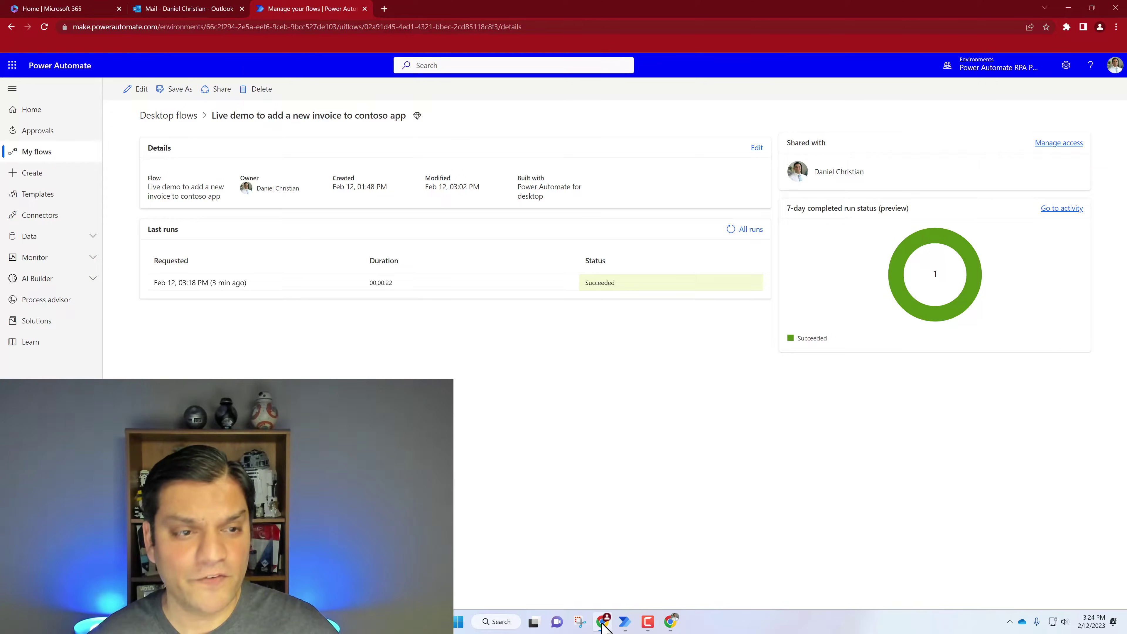
Confirm the second Invoice email arrived in Outlook at 3:24 PM, then return to Power Automate's Desktop flows list
click(207, 12)
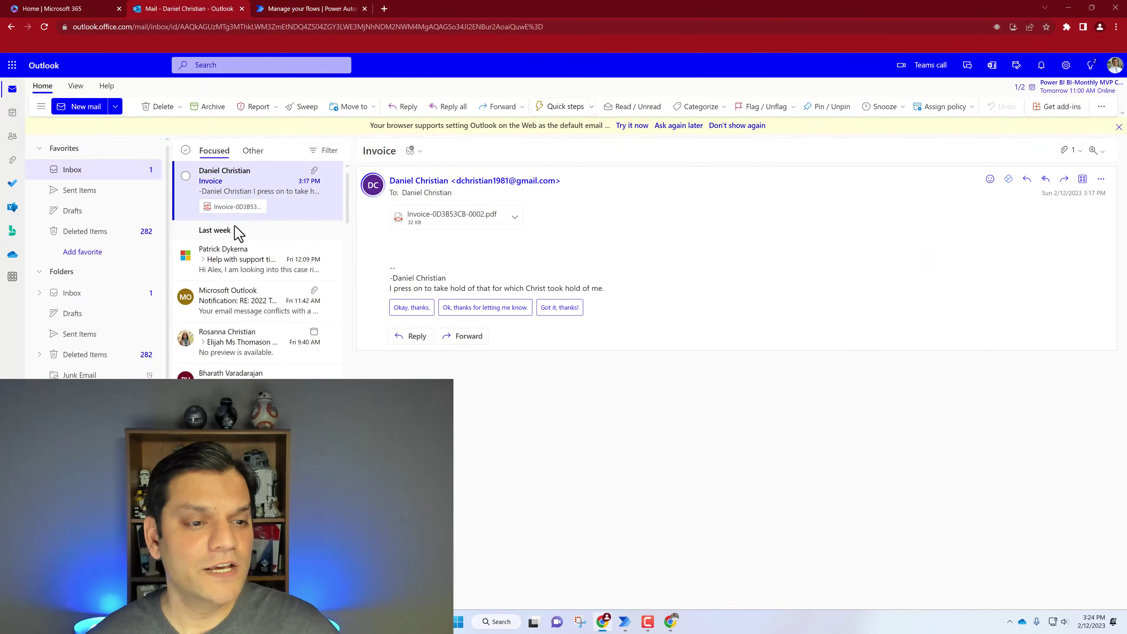
click(265, 260)
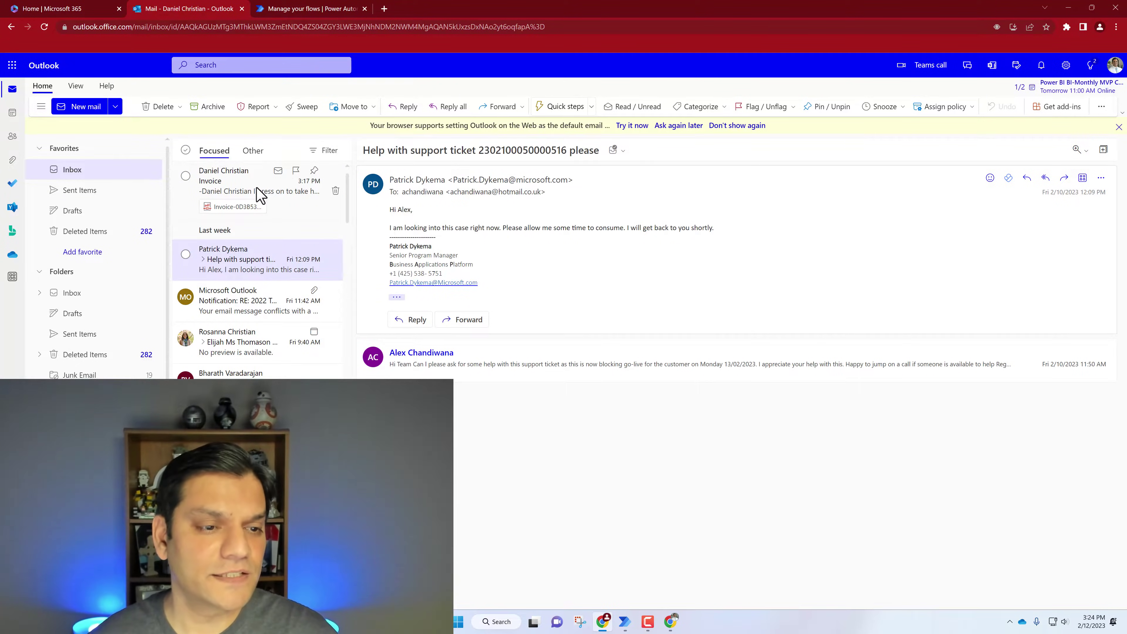
click(235, 190)
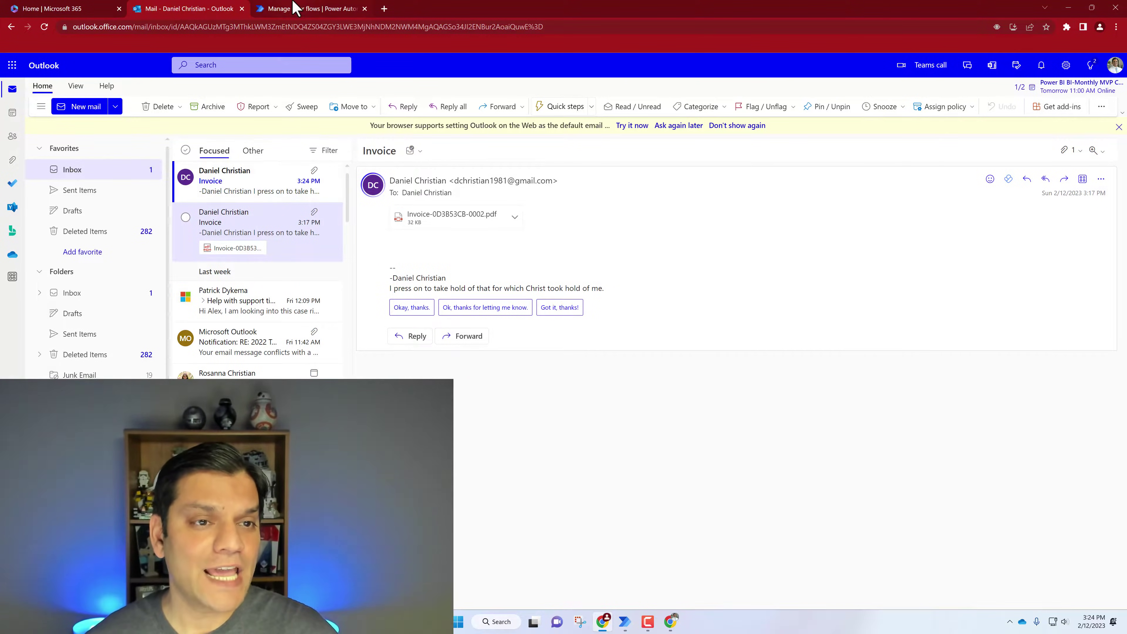
click(296, 9)
click(185, 116)
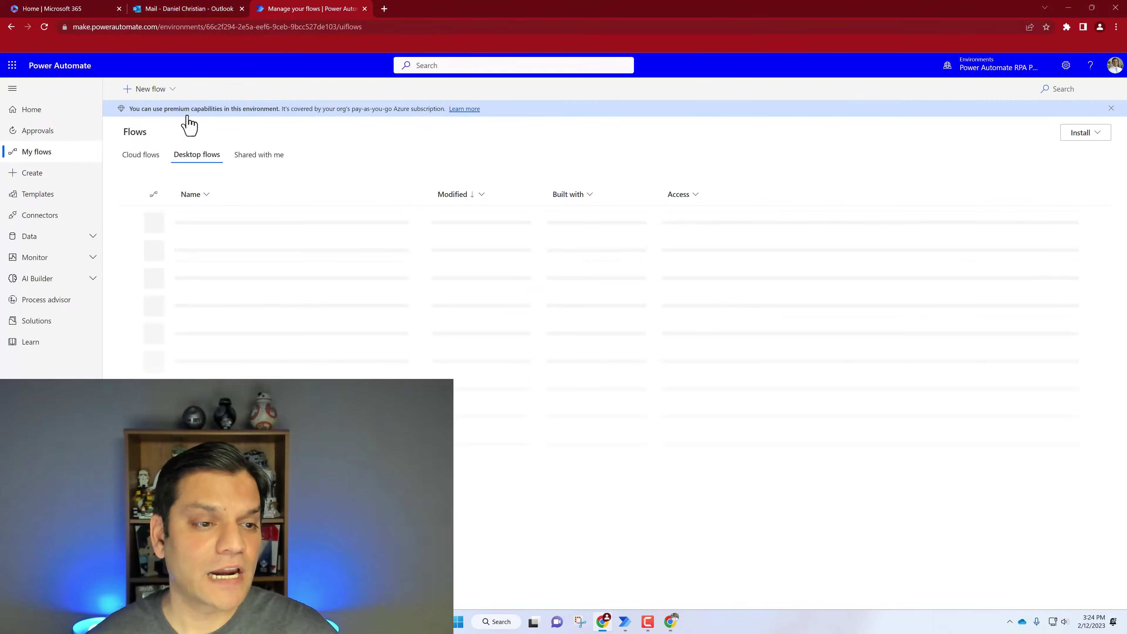
Open Live demo's in-progress 3:24:57 PM cloud flow run and expand its Apply to each loop
click(141, 158)
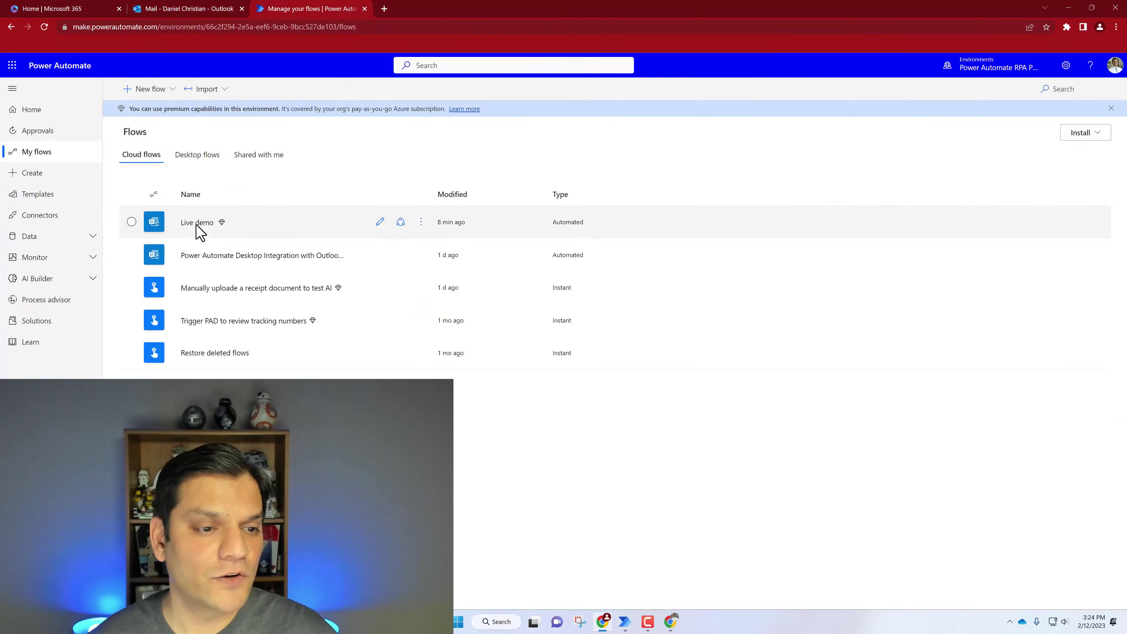
click(197, 224)
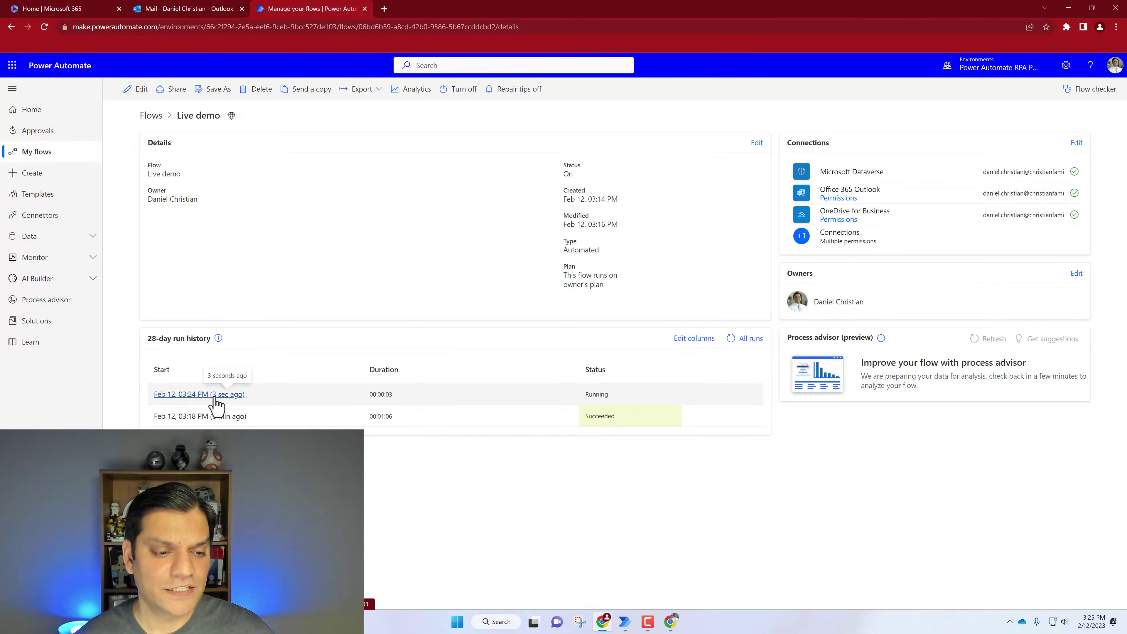
click(216, 395)
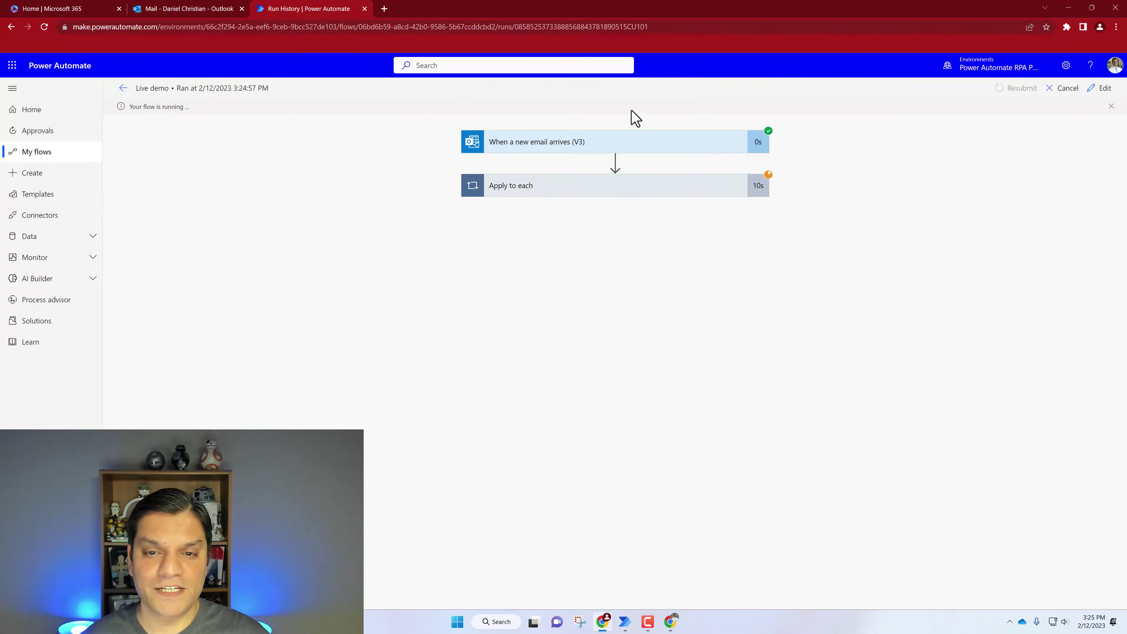
click(564, 194)
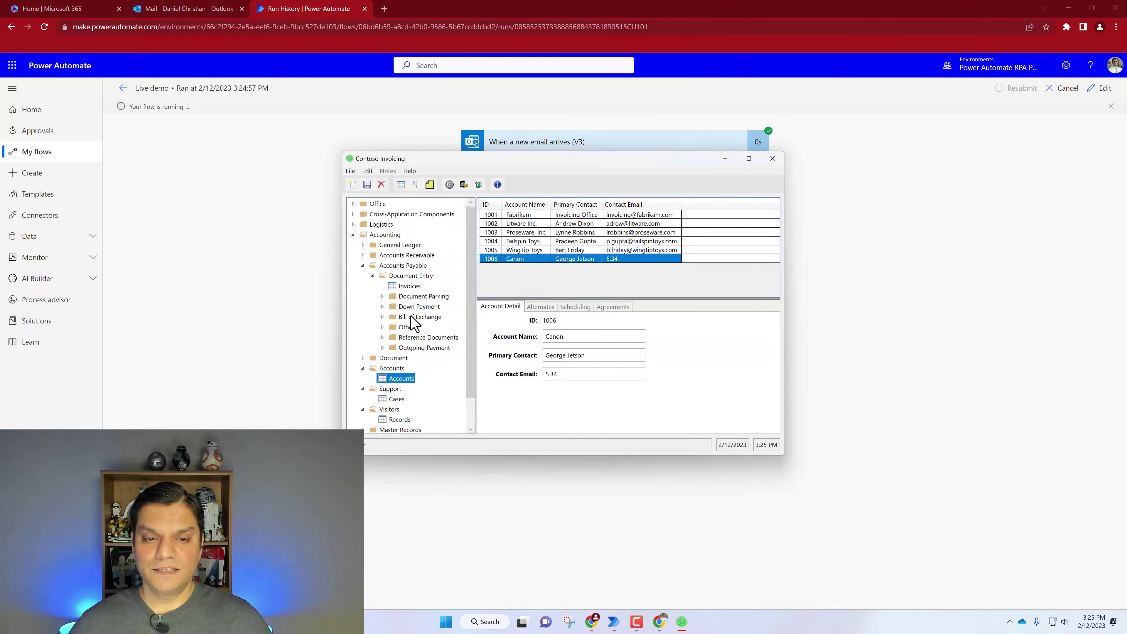
Create an invoice dated 2/05/2023 for account Canon with the vendor address as contact and $5.34, then save and close
click(352, 185)
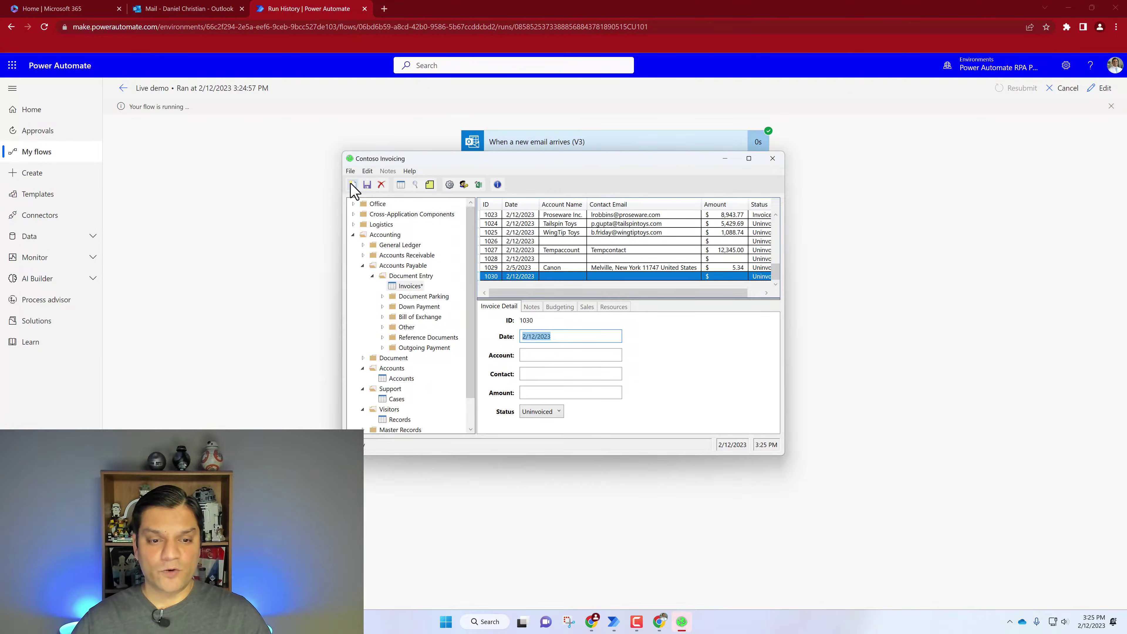
click(572, 336)
key(ctrl+a)
key(Delete)
click(572, 355)
text(Canon)
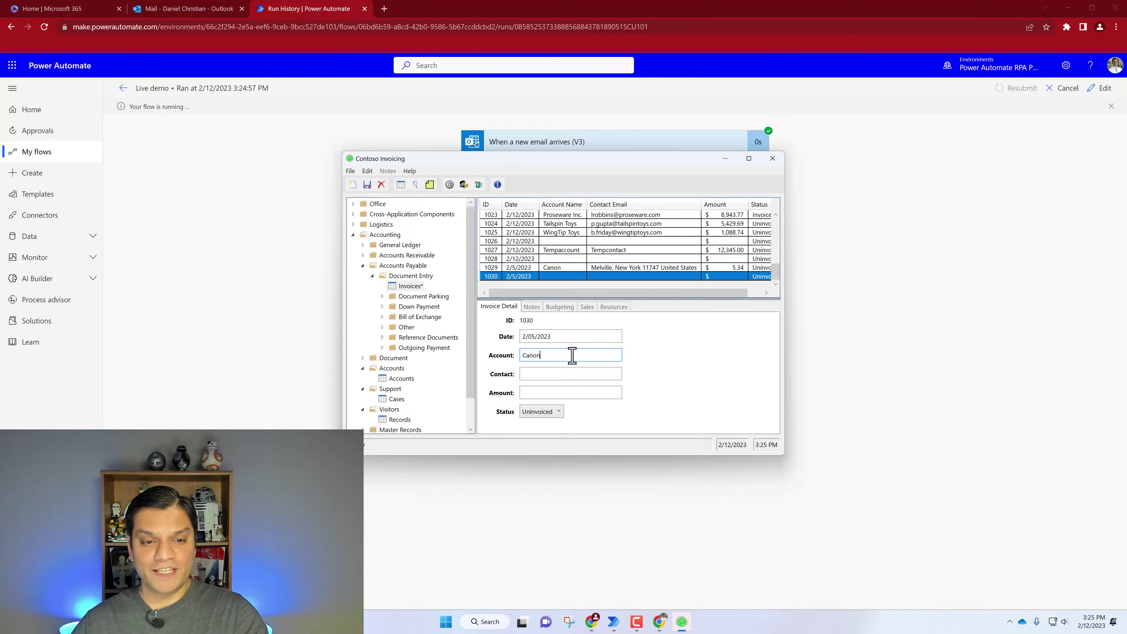
click(571, 374)
text(Melville, New York 11747 United States)
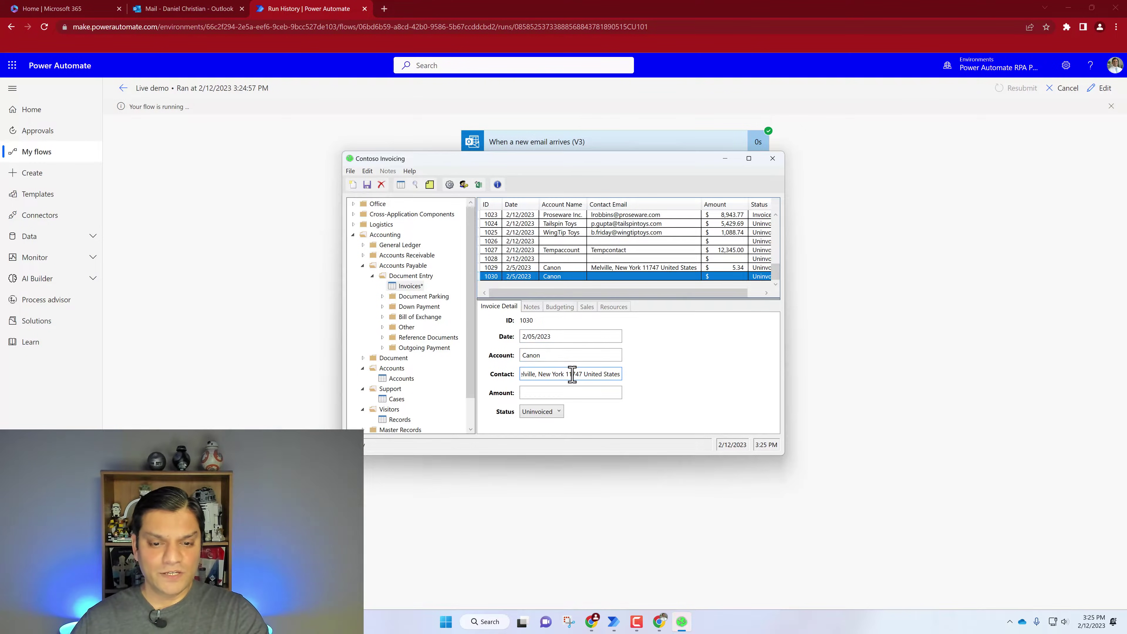
click(572, 392)
click(367, 184)
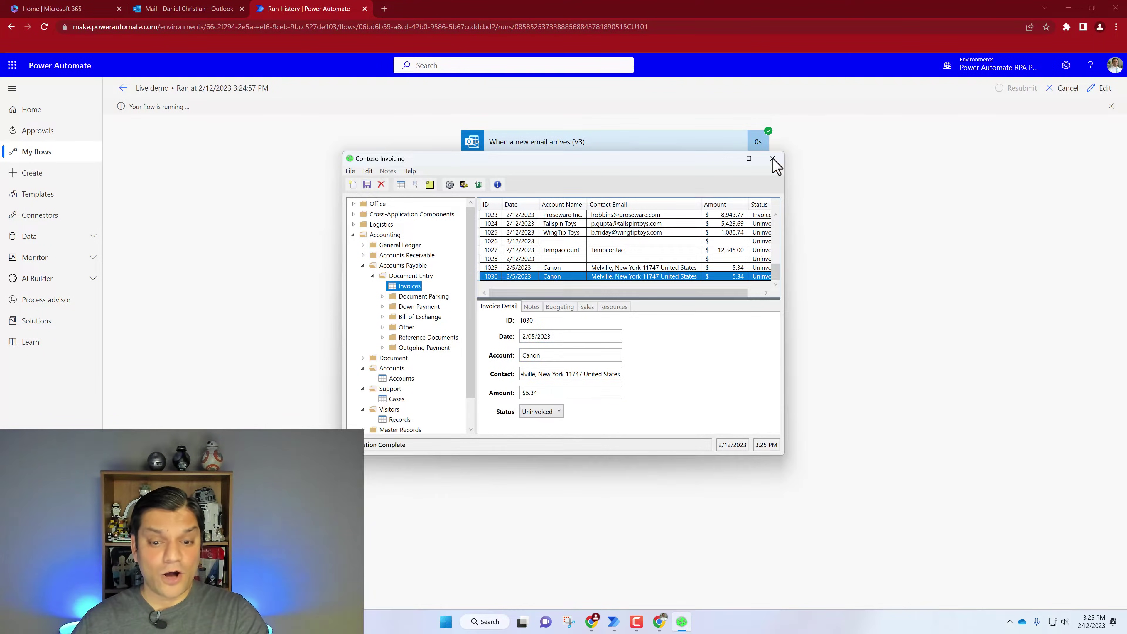
click(772, 159)
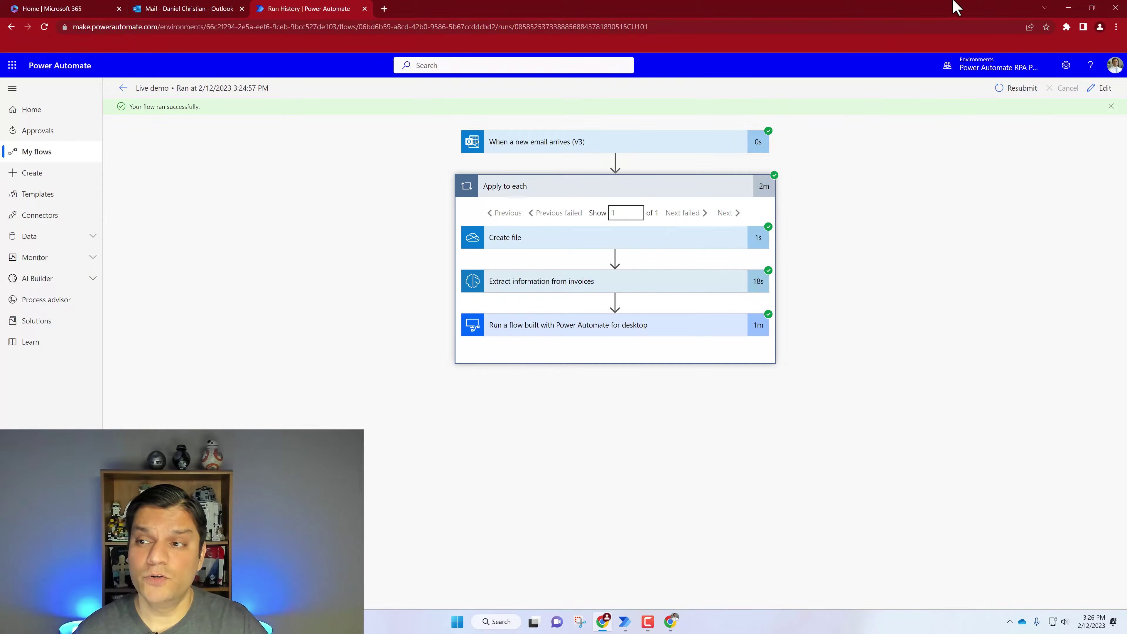
Relaunch Contoso Invoicing from the desktop and view the Invoices list showing new invoice 1030 for $5.34
click(1066, 11)
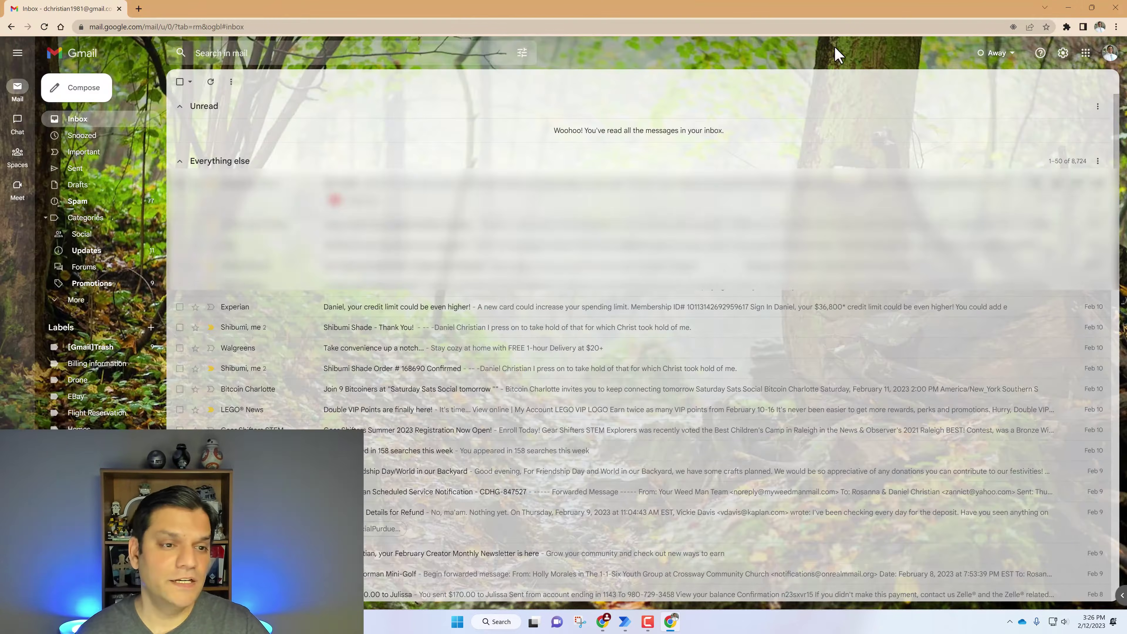
click(1068, 9)
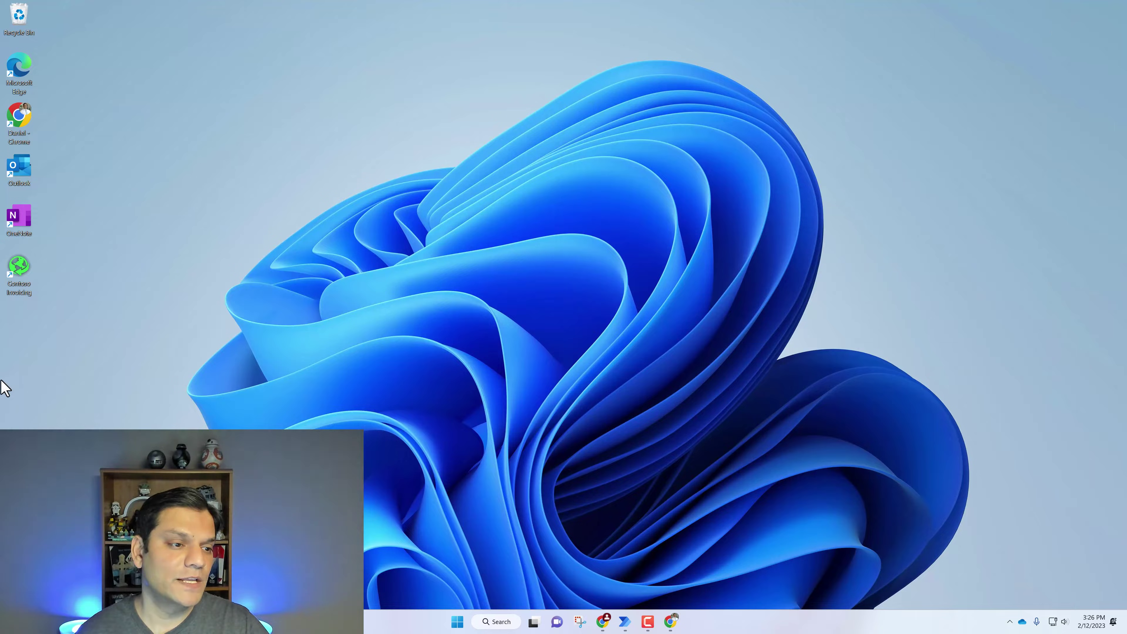
double_click(35, 291)
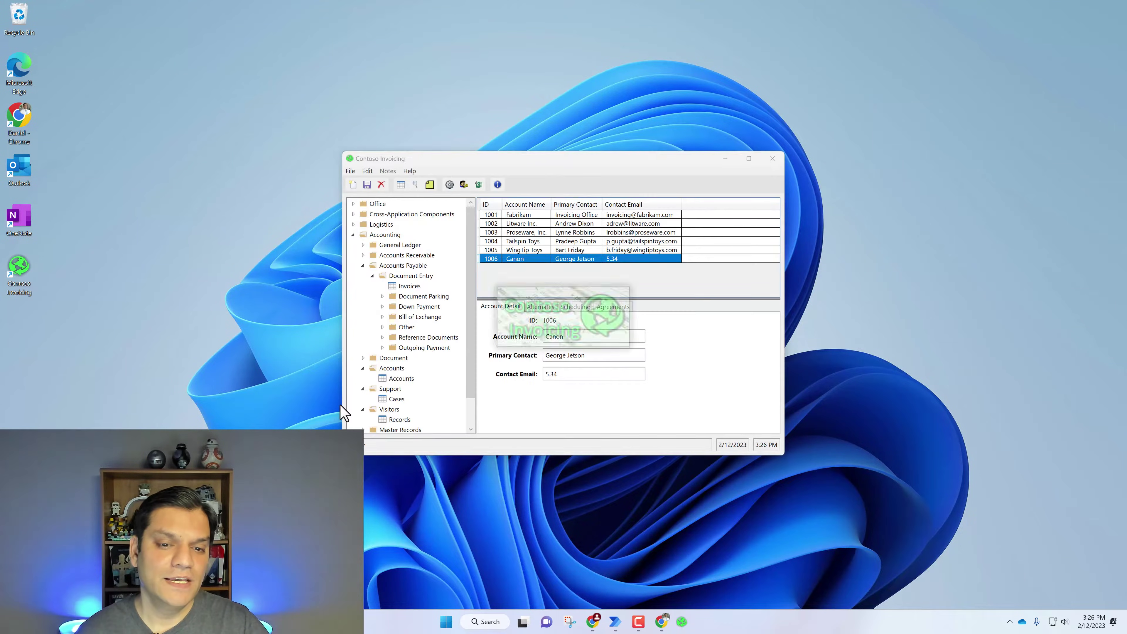
click(405, 287)
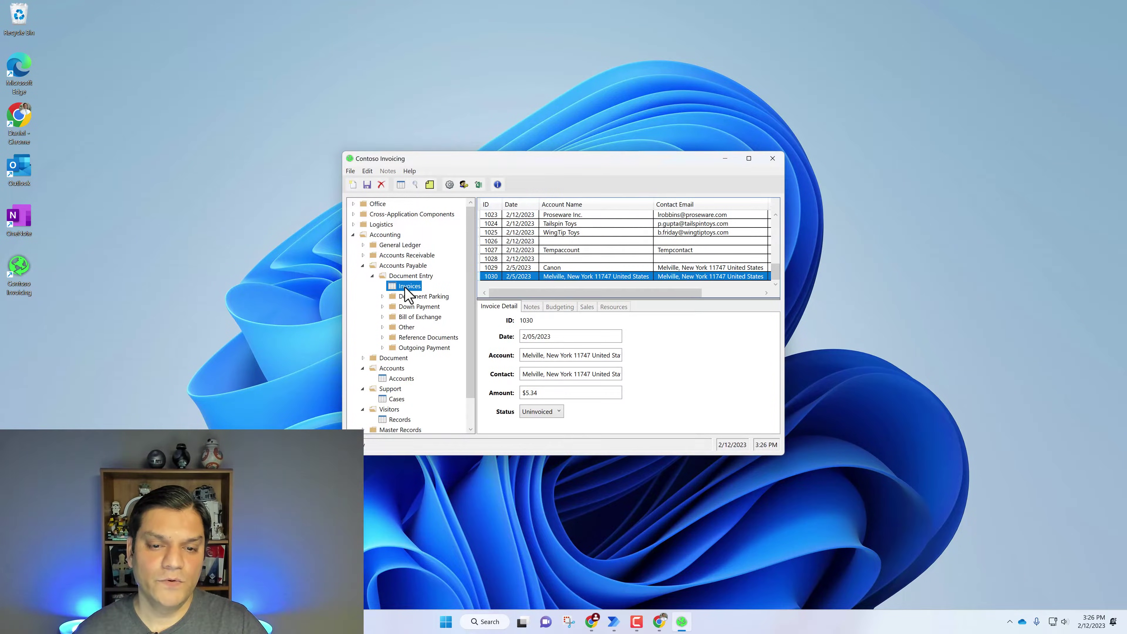